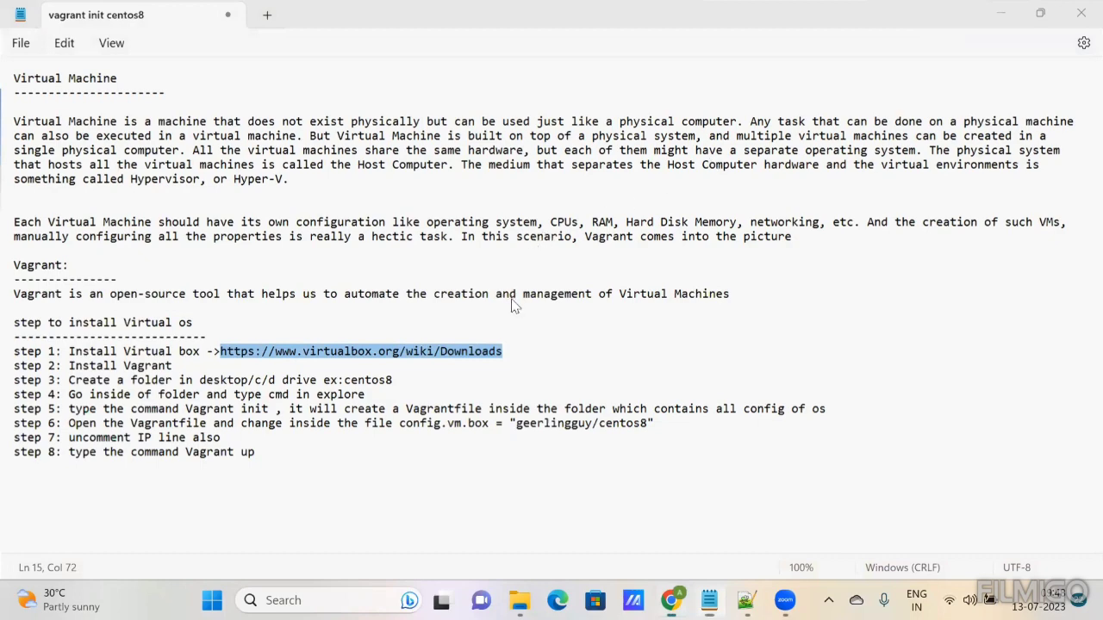
Step: Switch to Chrome, download the VirtualBox 7.0.8 platform package for Windows hosts, and return to the Notepad notes
key("alt+Tab")
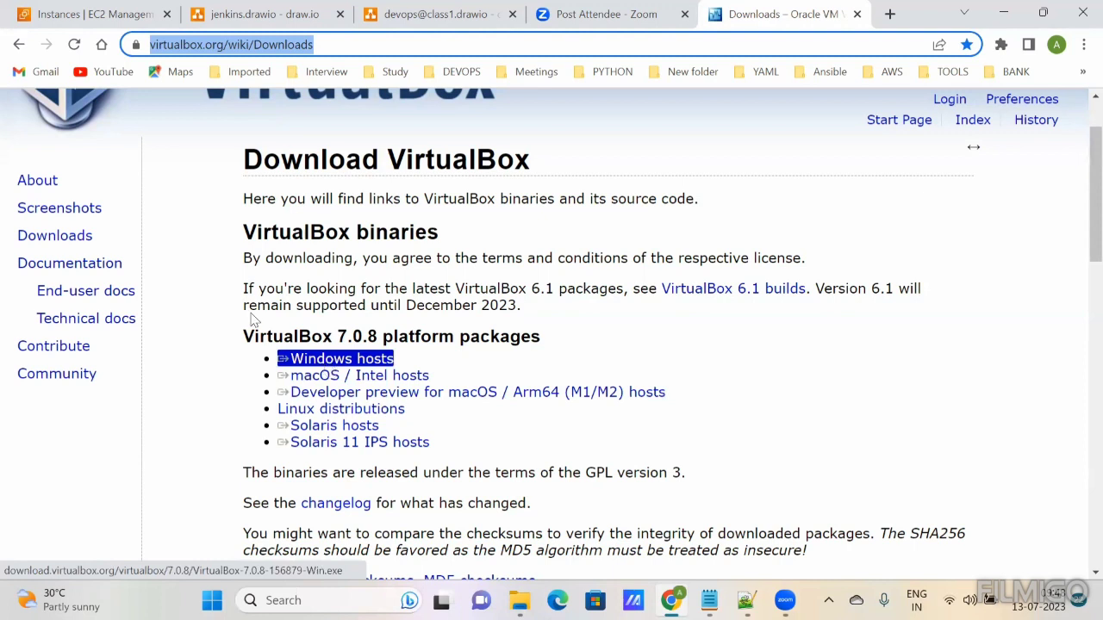
left_click(345, 360)
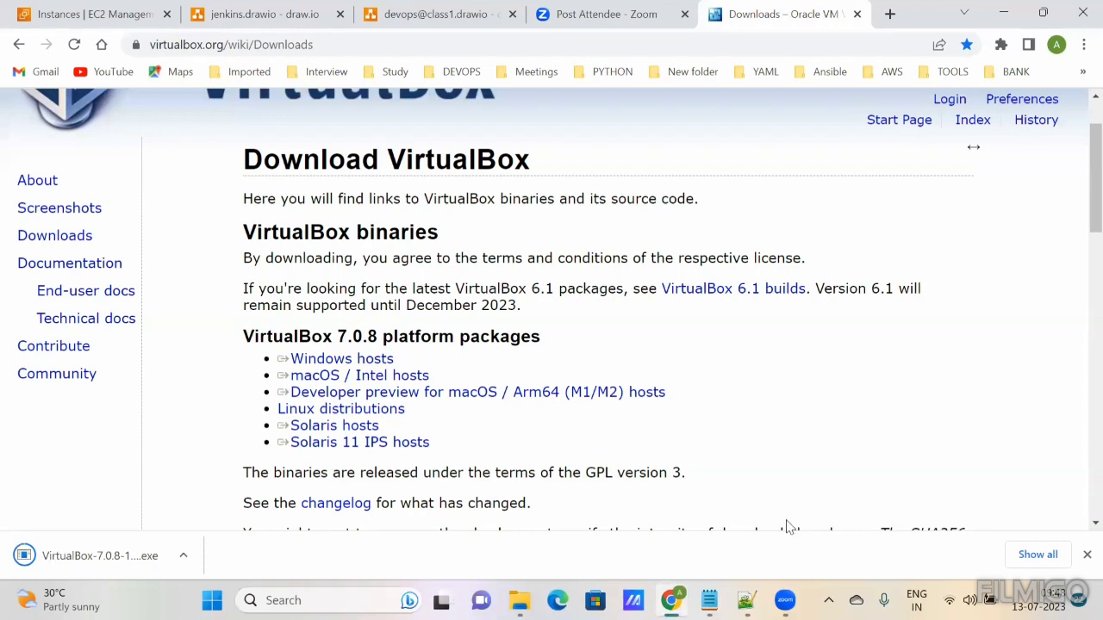
left_click(709, 600)
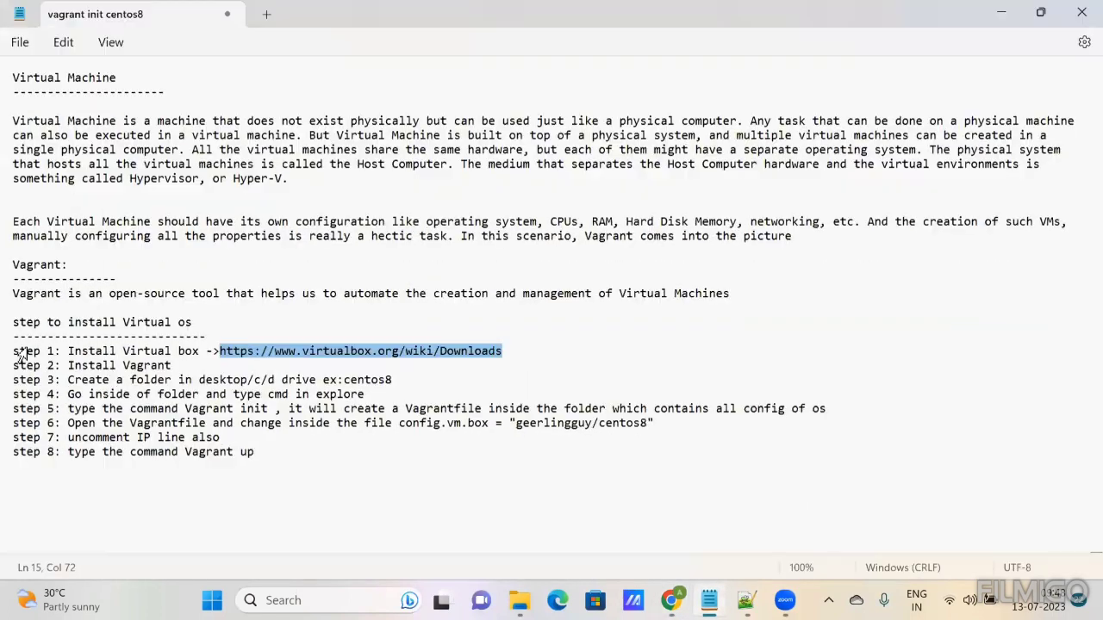
Step: Review the notes on virtual machines, including the hypervisor definition and the paragraph on configuring each machine
left_click(94, 353)
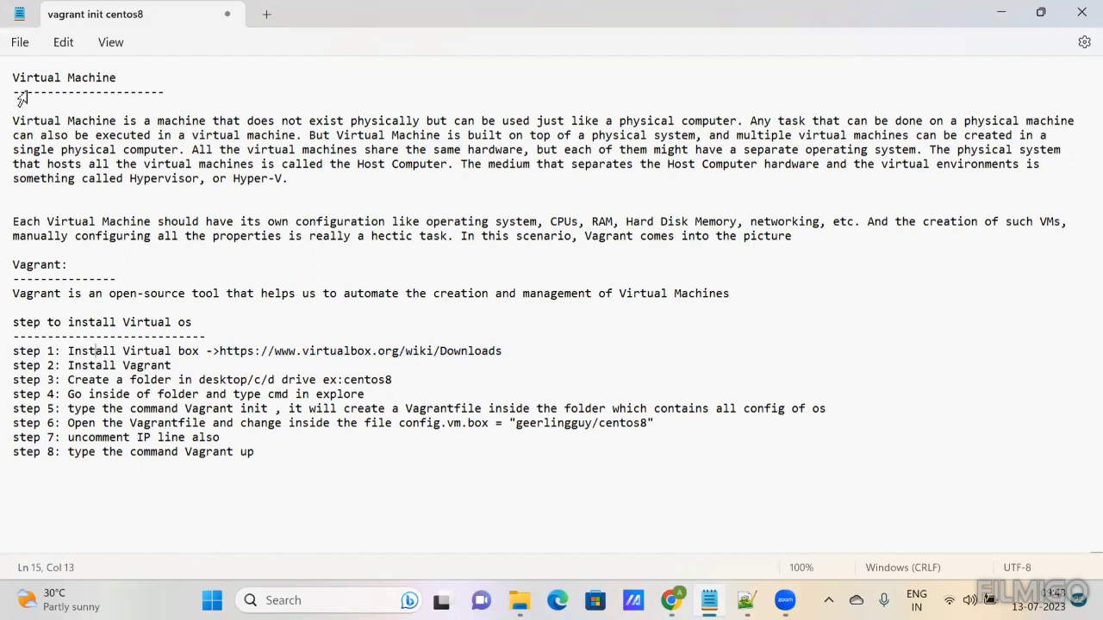
left_click_drag(13, 77, 146, 75)
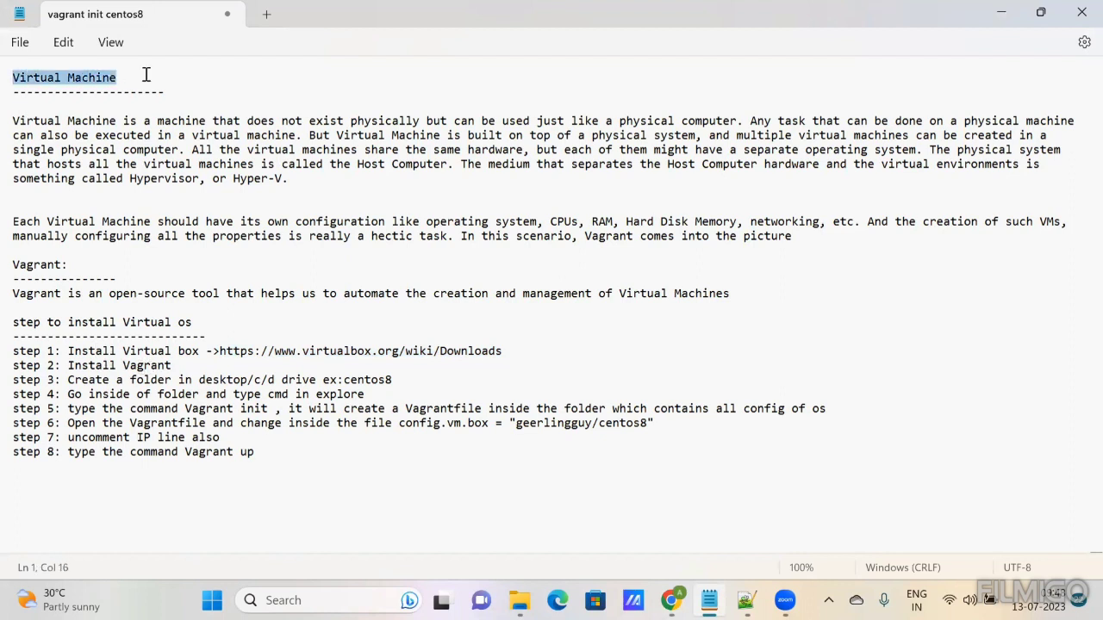
left_click(119, 122)
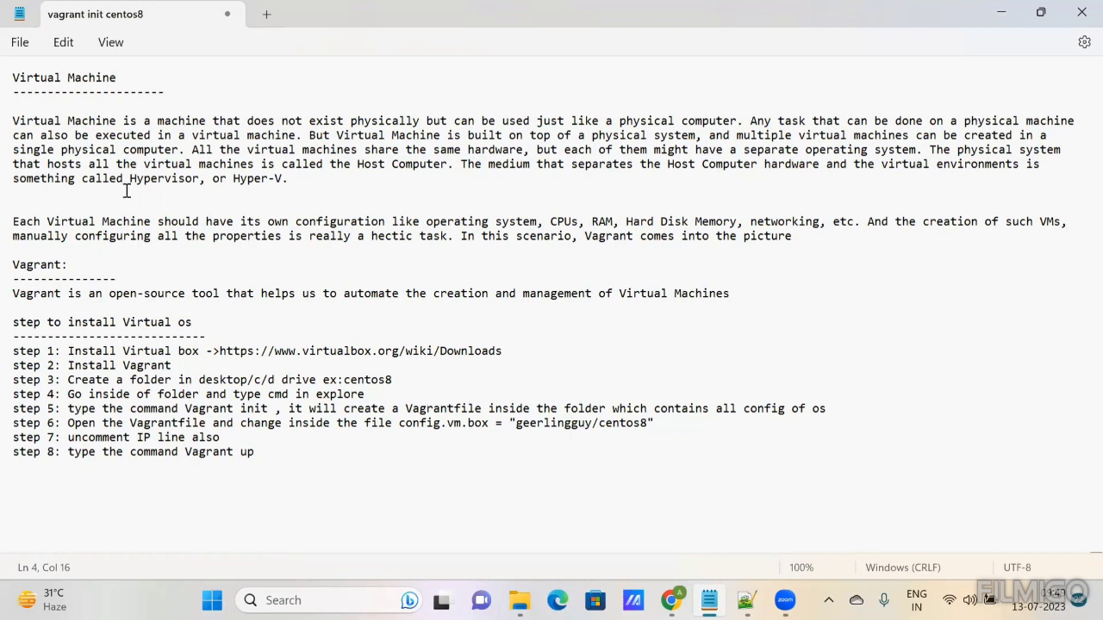
left_click_drag(131, 185, 191, 181)
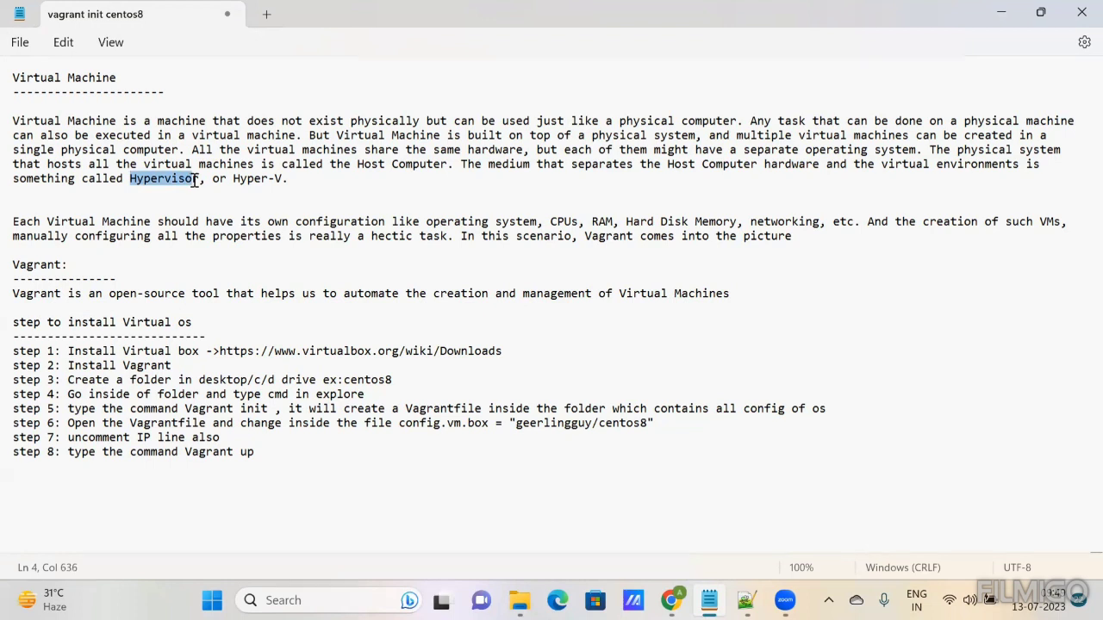
left_click(205, 197)
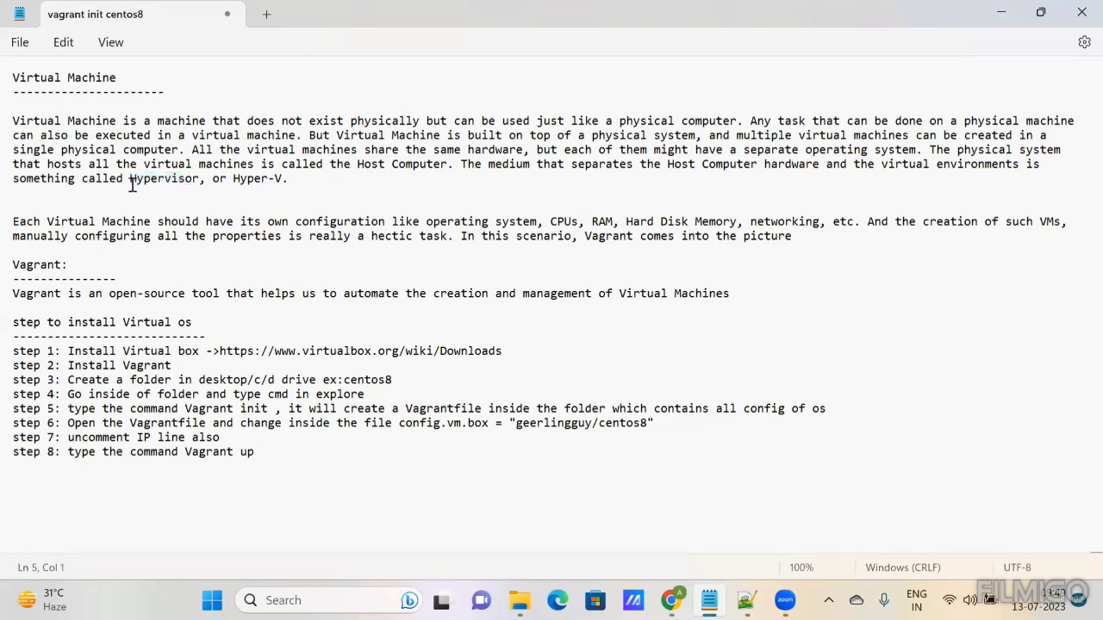
left_click_drag(131, 183, 199, 182)
left_click(202, 195)
left_click_drag(131, 177, 197, 178)
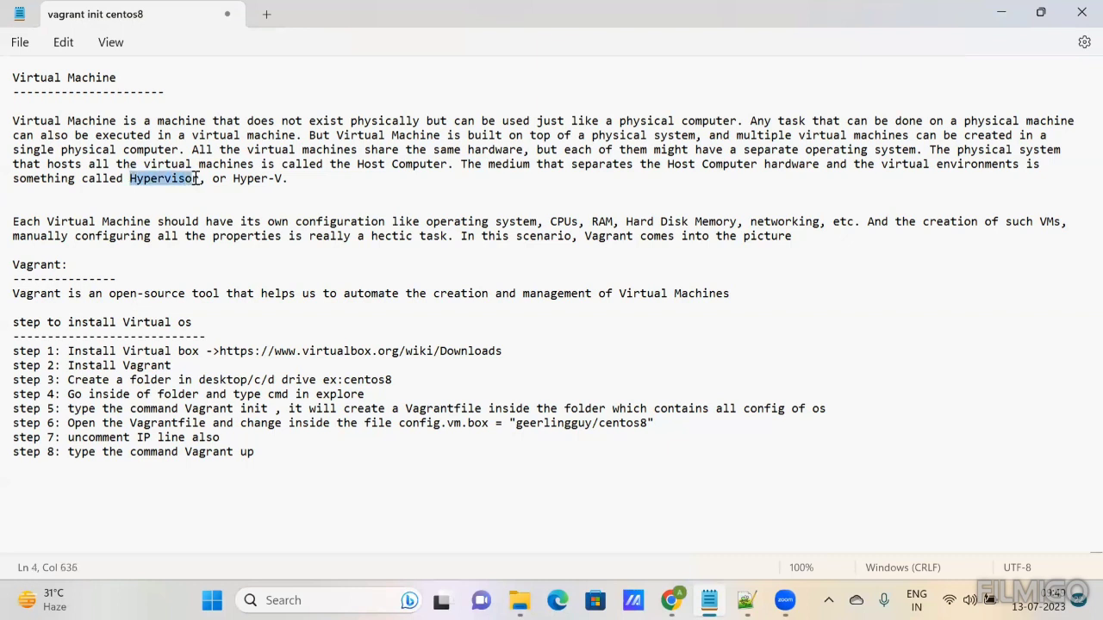
left_click(146, 251)
left_click_drag(790, 236, 12, 117)
left_click(161, 267)
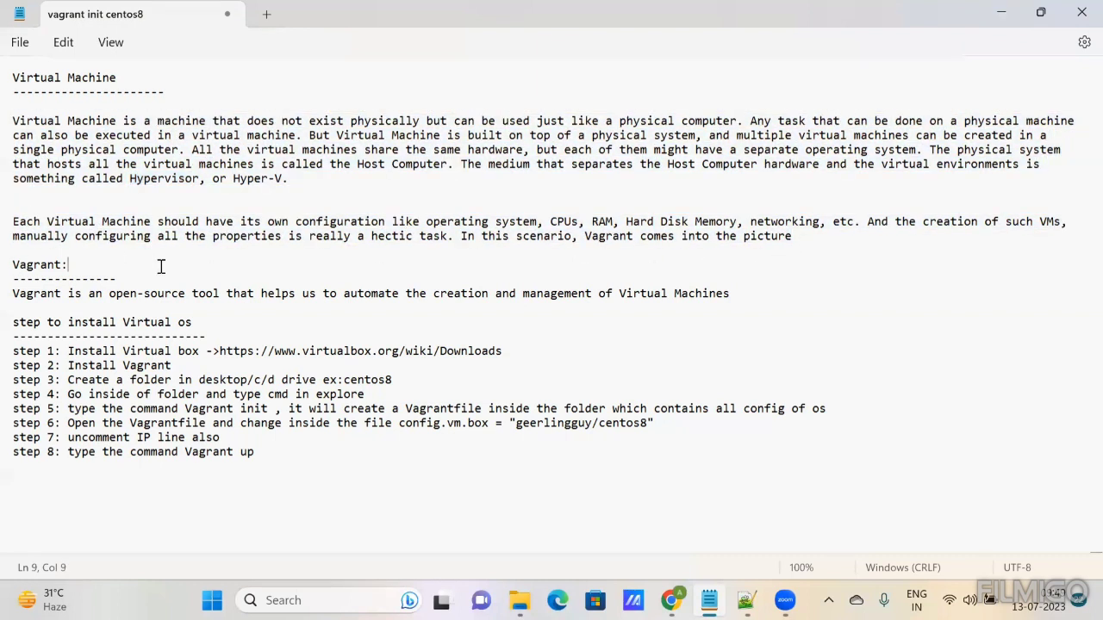
Step: Examine the Vagrant definition and the virtual OS installation steps in the notes, and check the VirtualBox download in Chrome
left_click_drag(12, 266, 67, 266)
left_click(120, 307)
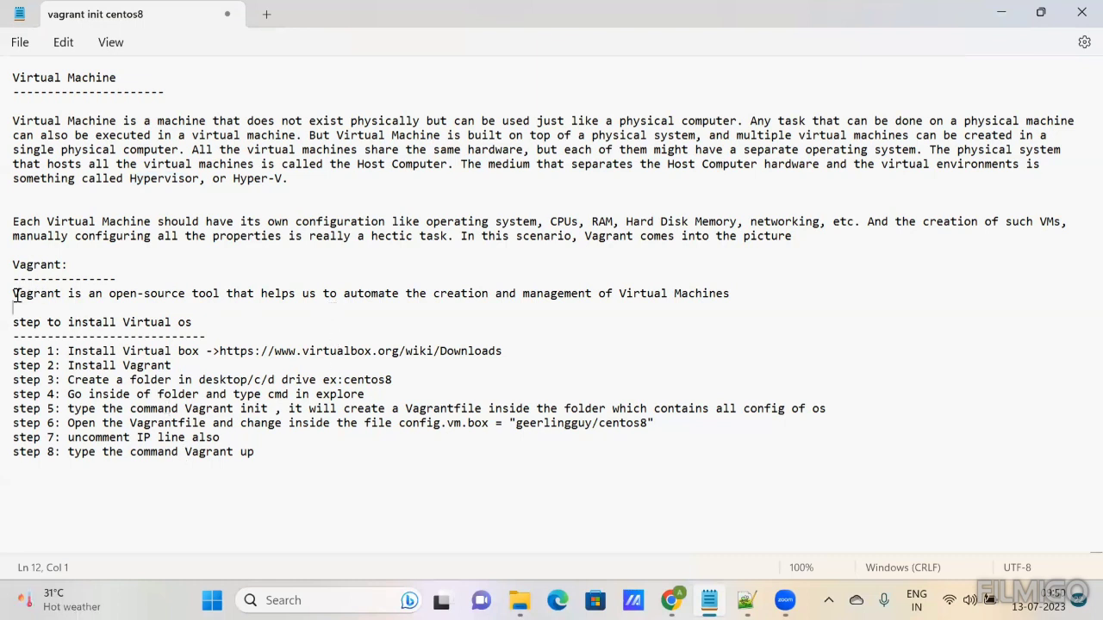
left_click_drag(15, 295, 357, 295)
left_click(343, 353)
left_click(301, 408)
left_click(69, 323)
key("shift+End")
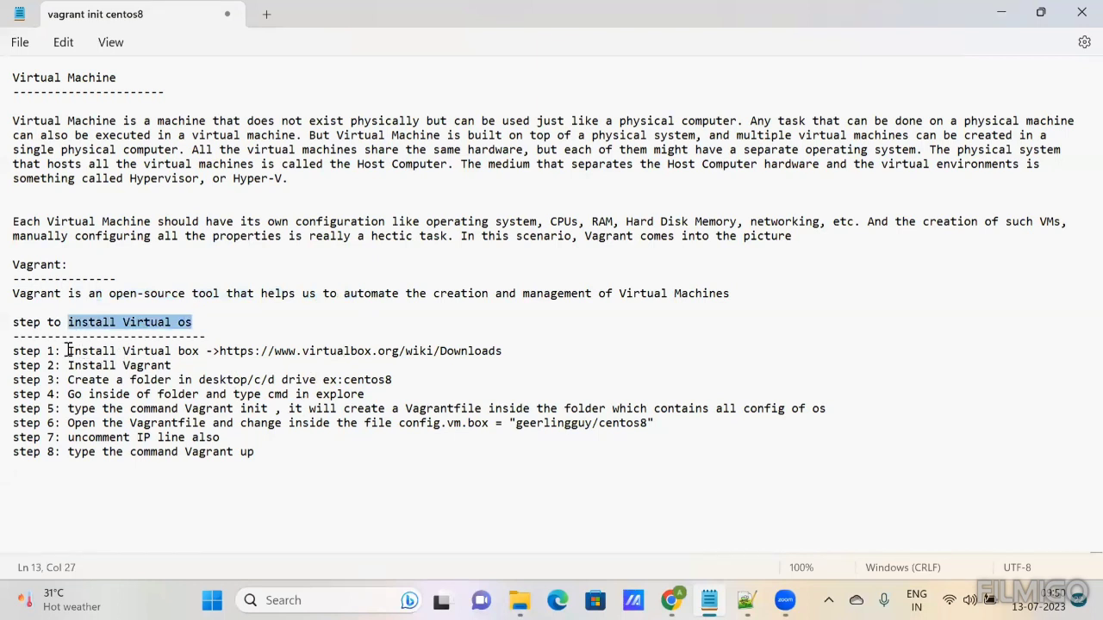
left_click(672, 600)
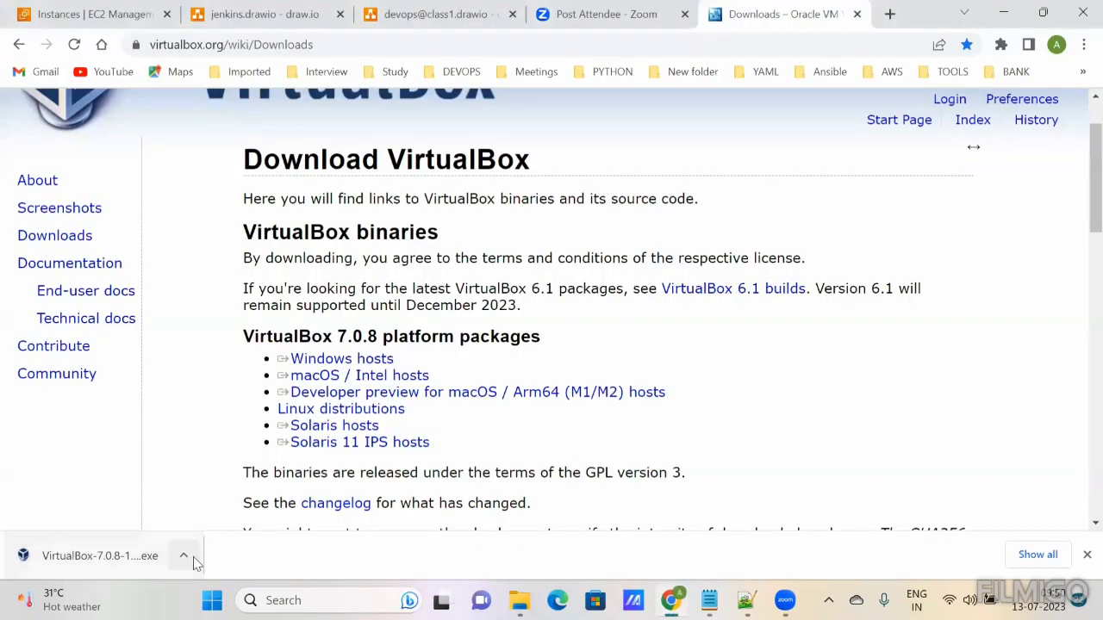
left_click(1000, 22)
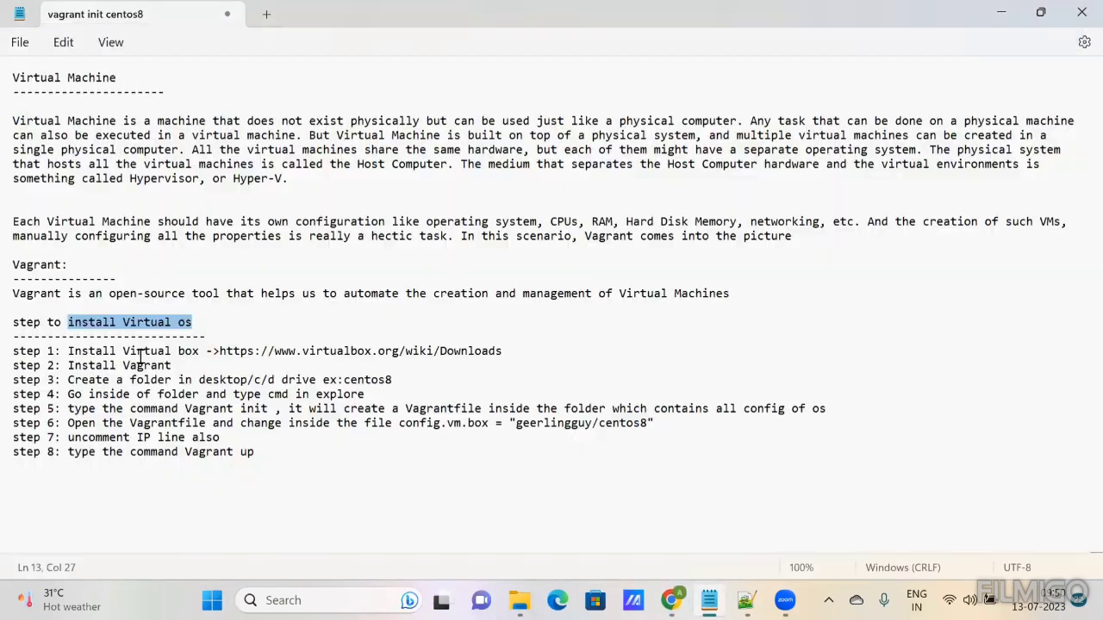
Step: Copy the word "Vagrant" from step 2 of the notes and search the web for it in a new Chrome tab
double_click(143, 366)
right_click(143, 367)
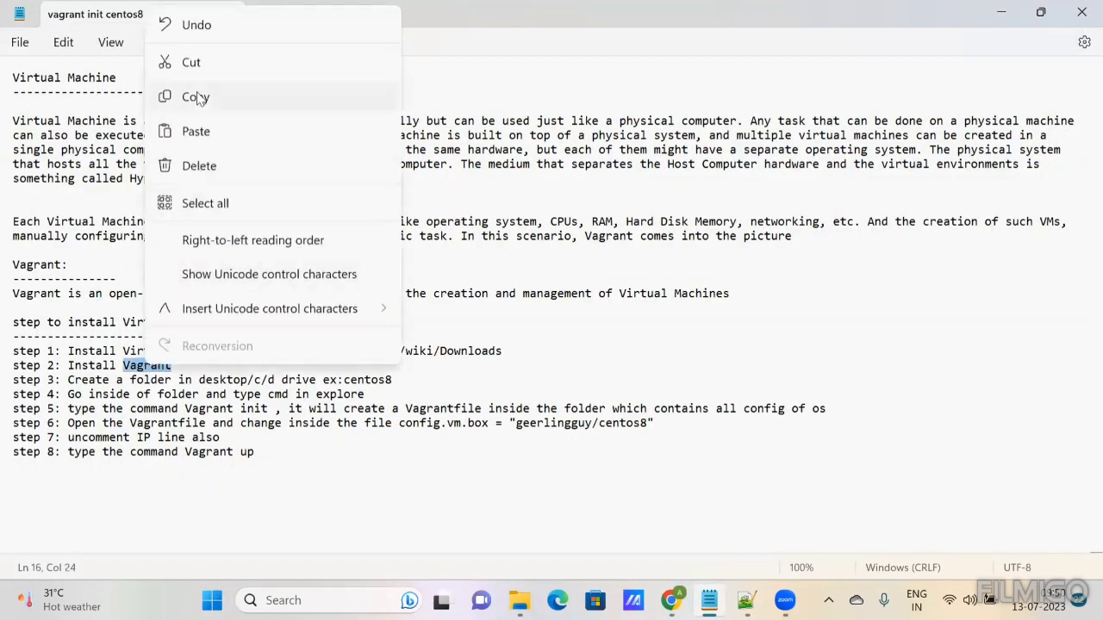
left_click(200, 96)
left_click(1010, 13)
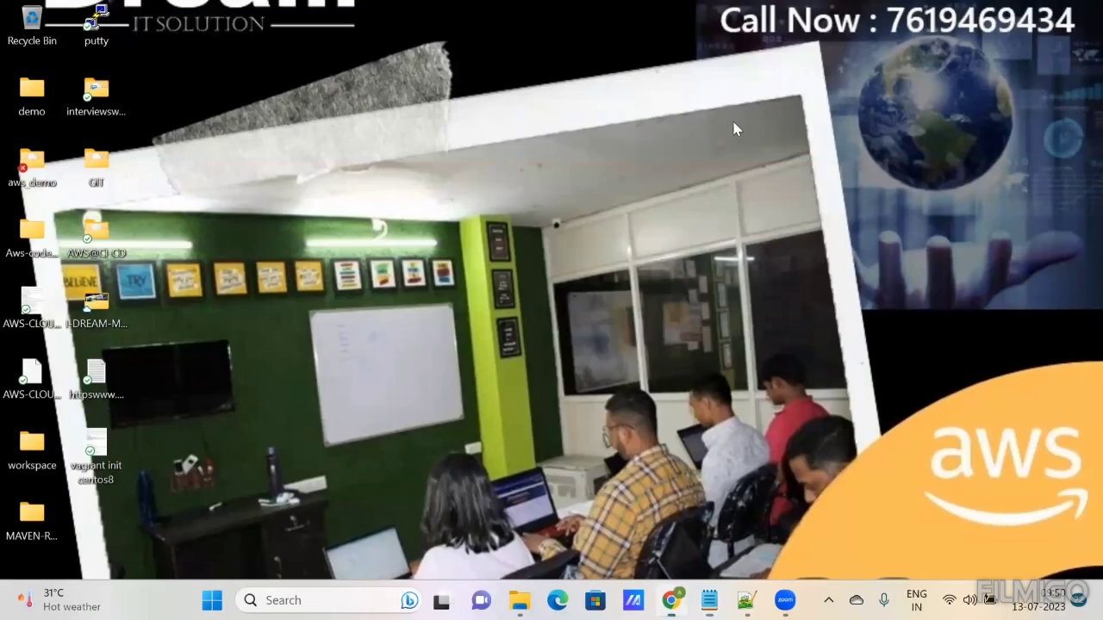
key("alt+Tab")
left_click(890, 13)
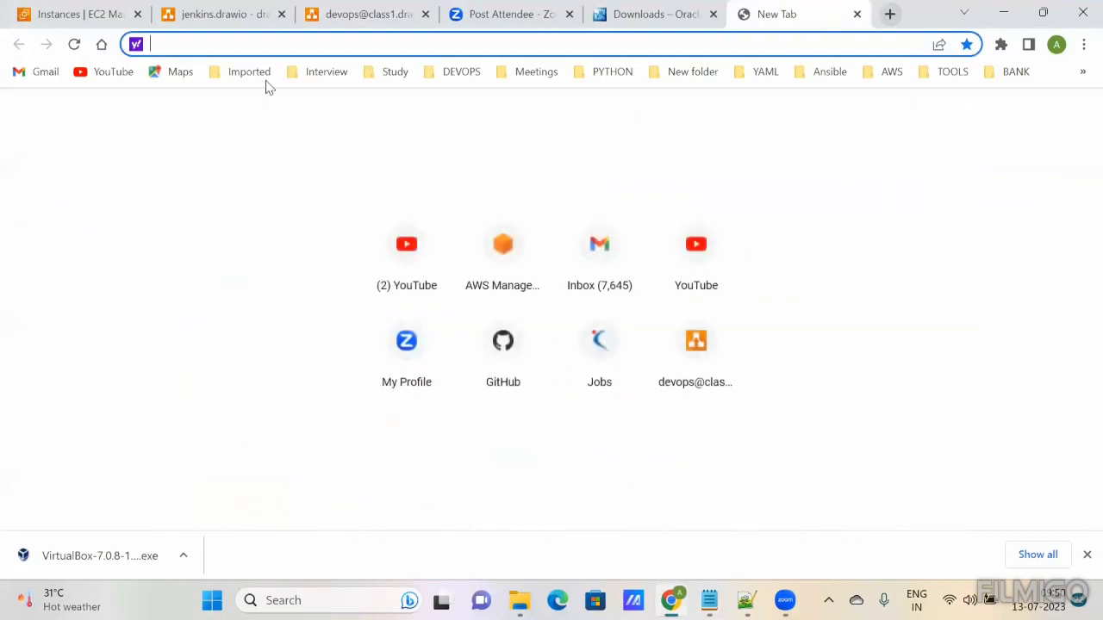
key("ctrl+v")
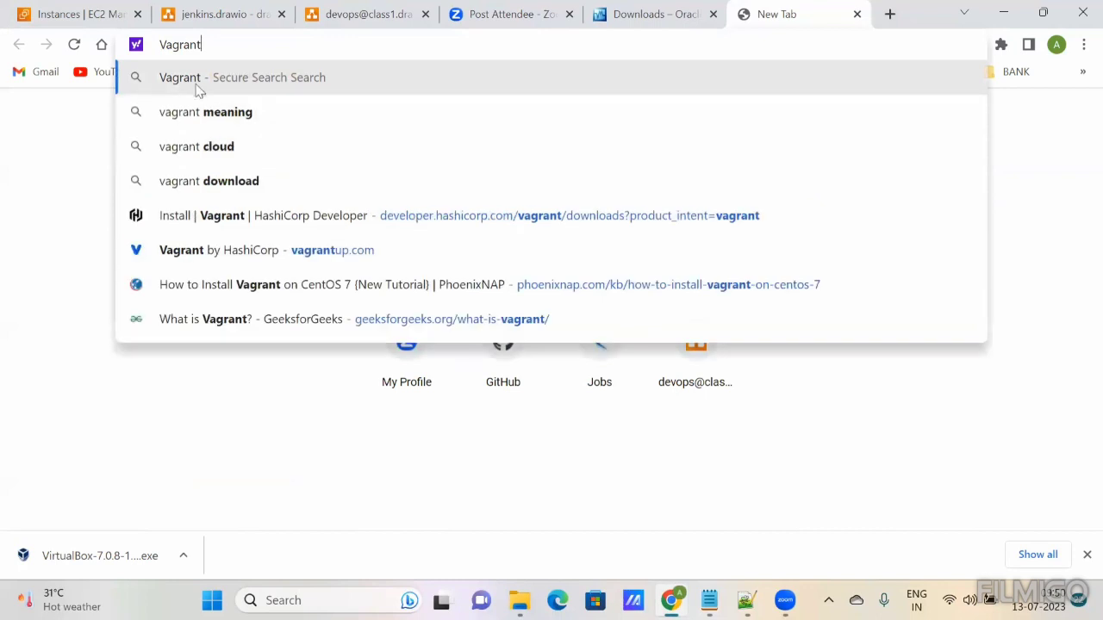
left_click(192, 82)
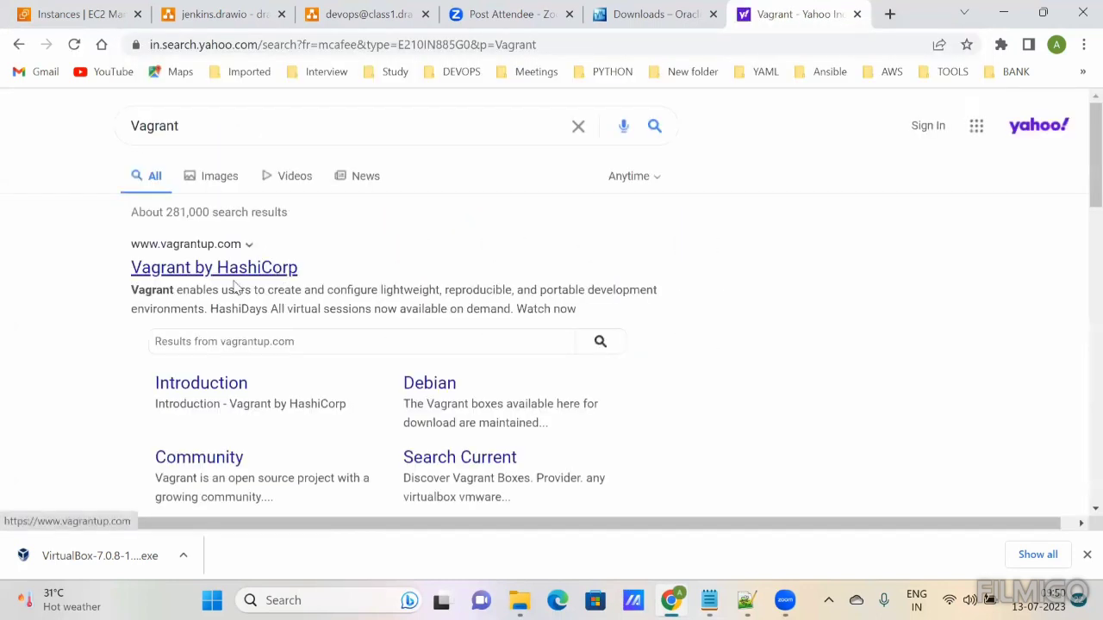
Step: Open the Vagrant by HashiCorp site and download the Windows AMD64 binary of Vagrant 2.3.7
left_click(226, 270)
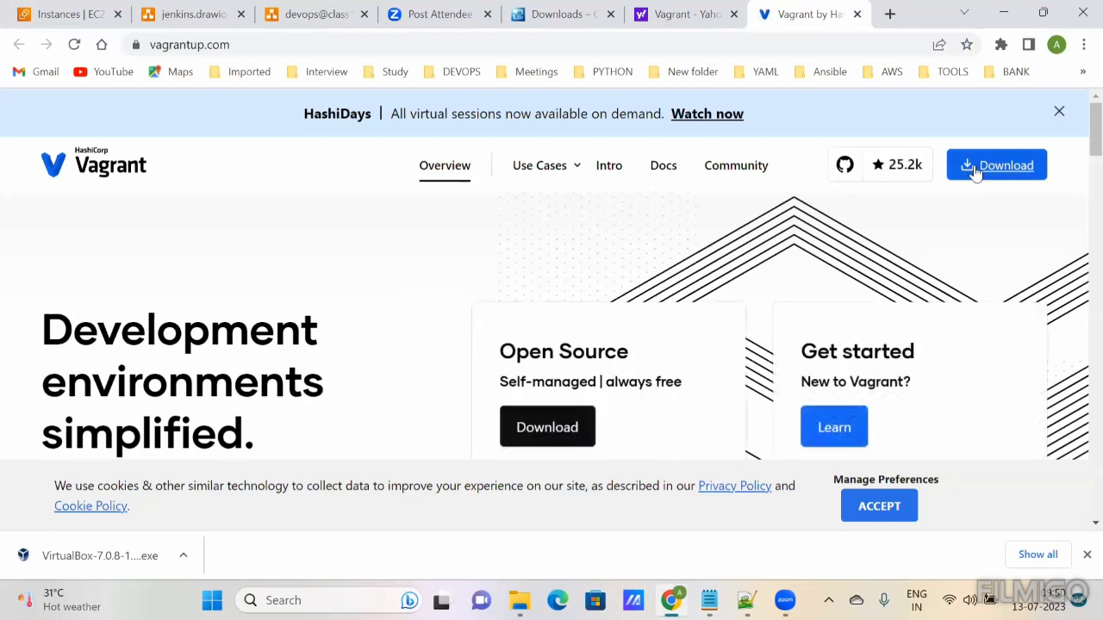
left_click(974, 173)
scroll(512, 325, "down", 2)
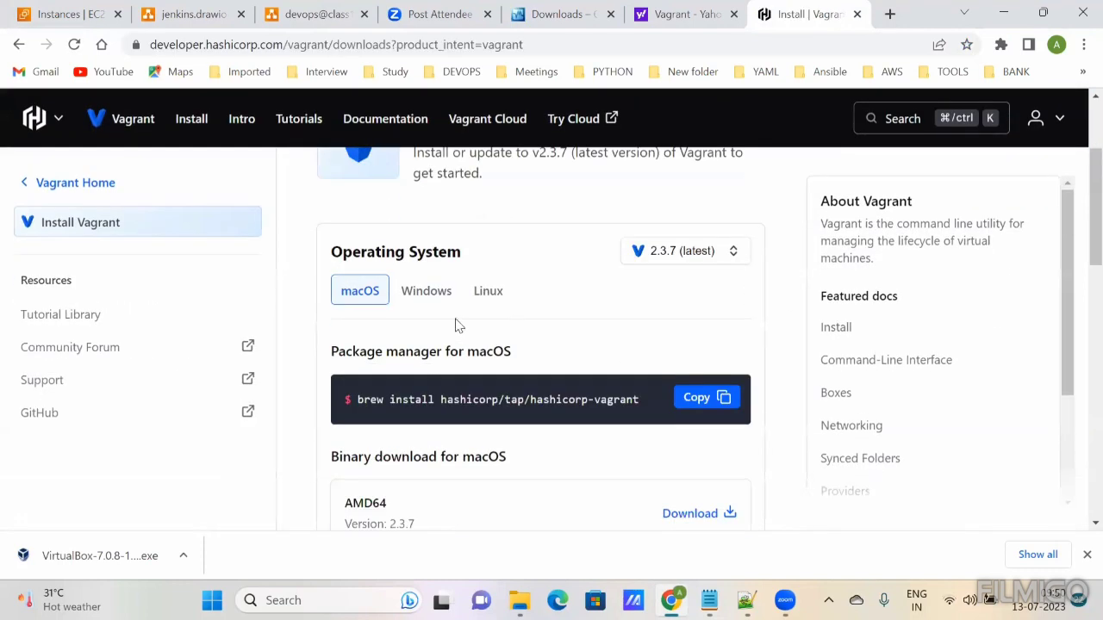
left_click(407, 297)
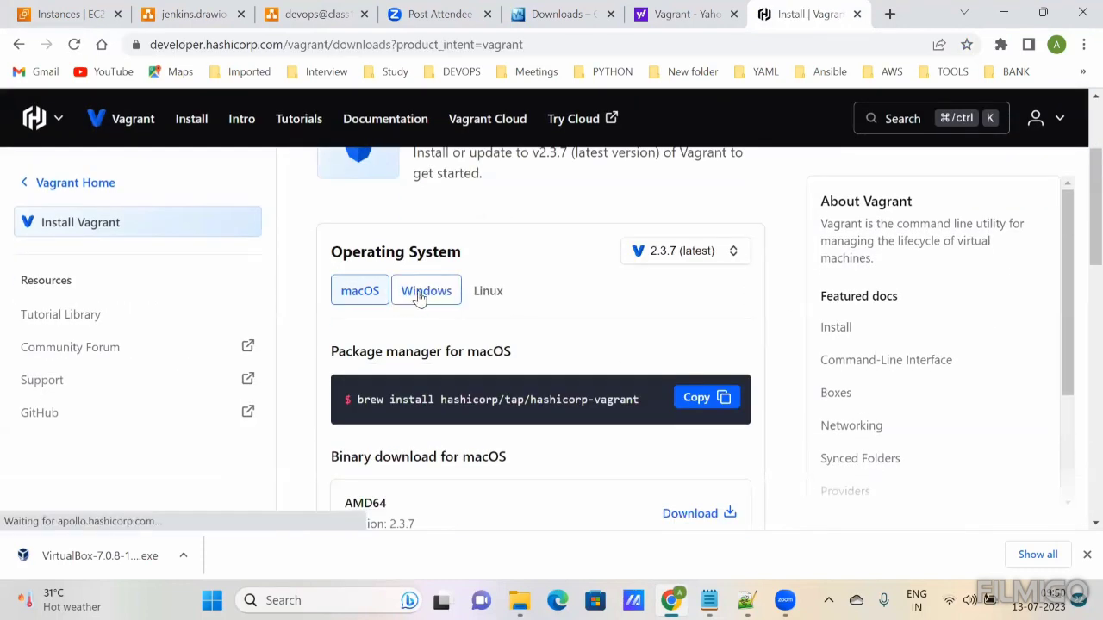
scroll(474, 356, "down", 2)
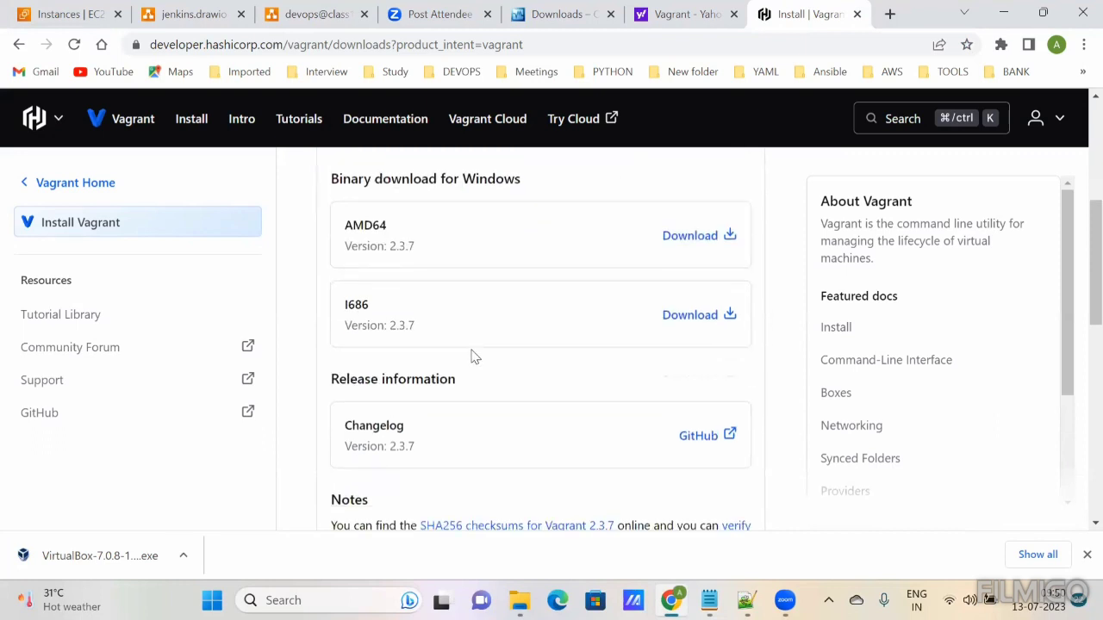
left_click(702, 237)
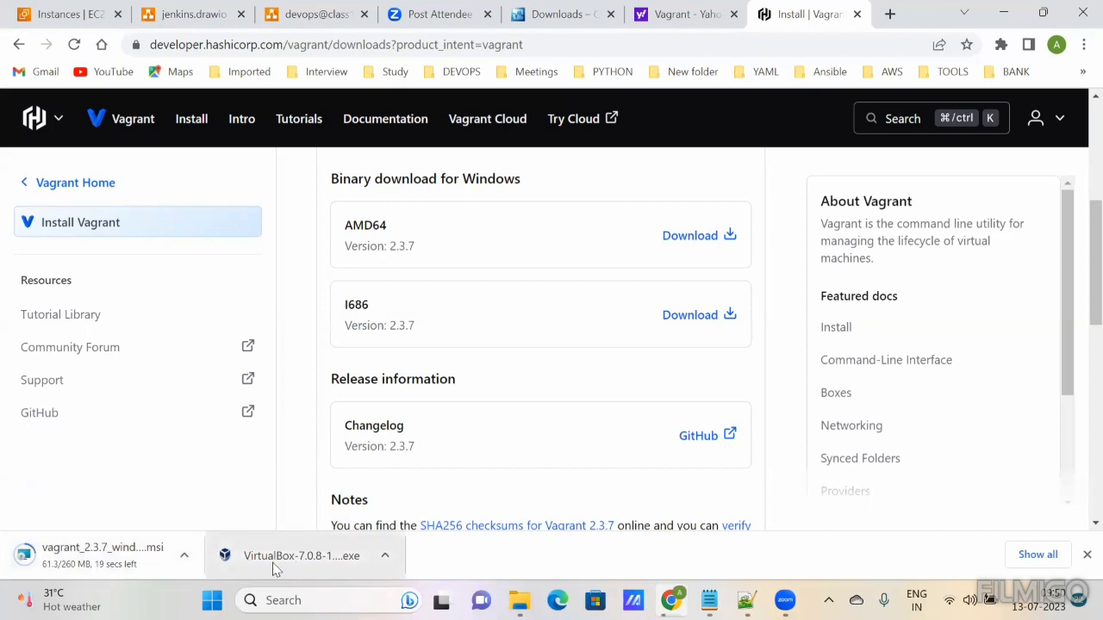
Step: Install VirtualBox 7.0.8 from the downloaded installer with default features and location, proceed despite missing Python dependencies, and launch it on finishing
left_click(302, 566)
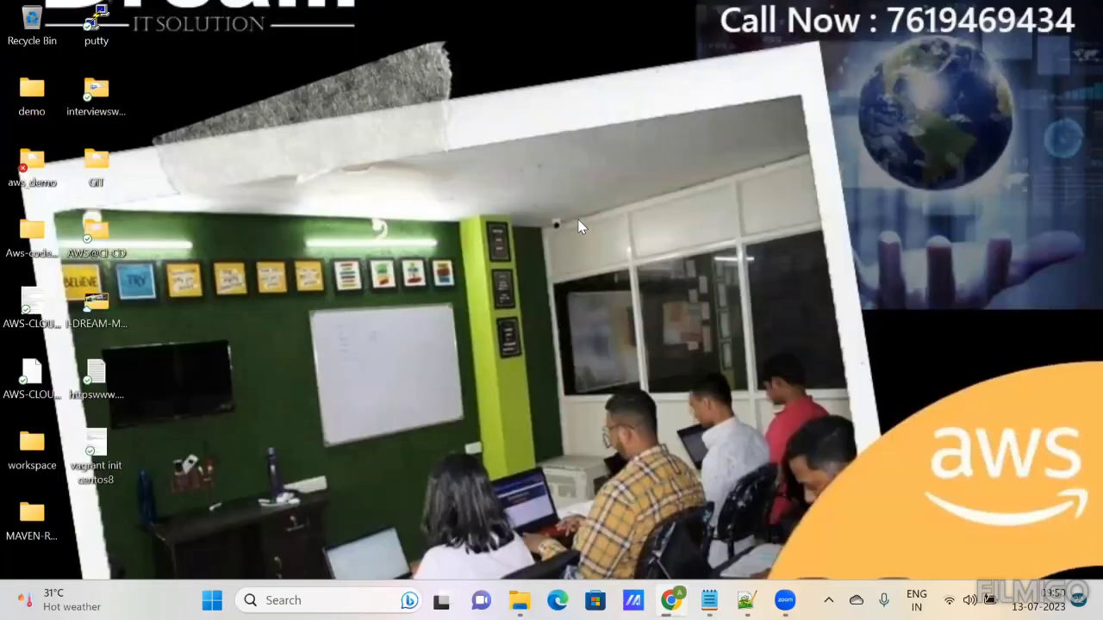
right_click(581, 227)
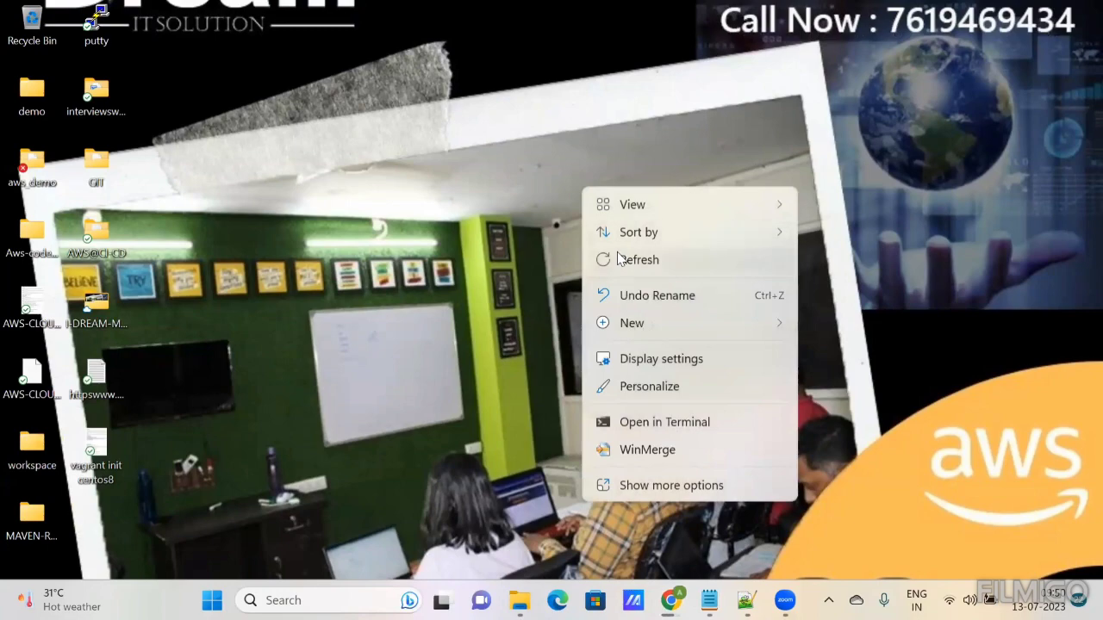
left_click(617, 259)
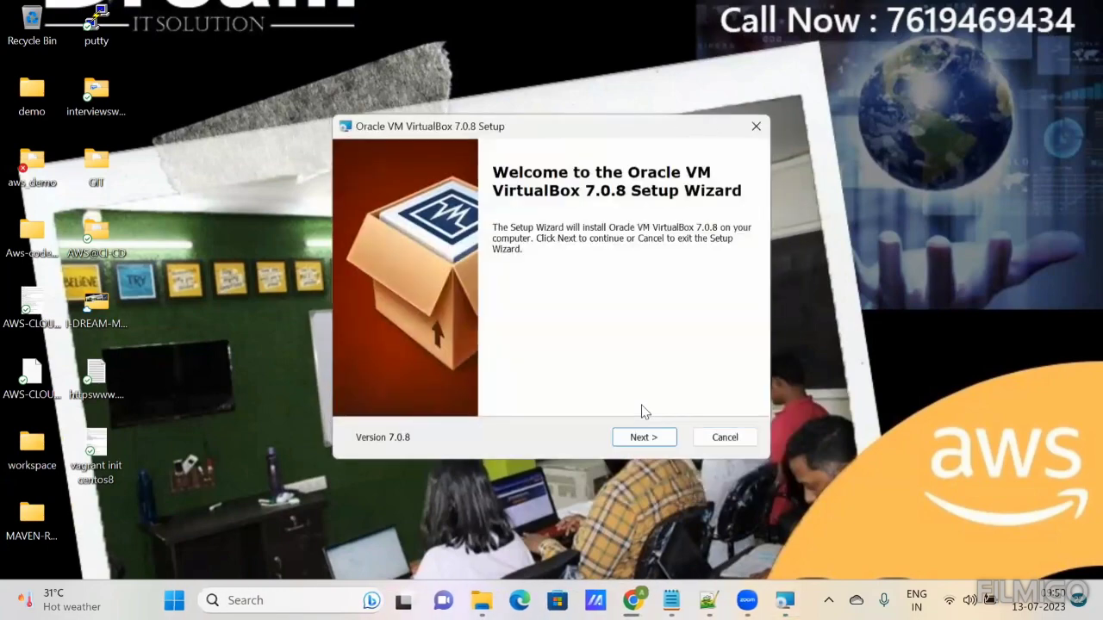
left_click(642, 438)
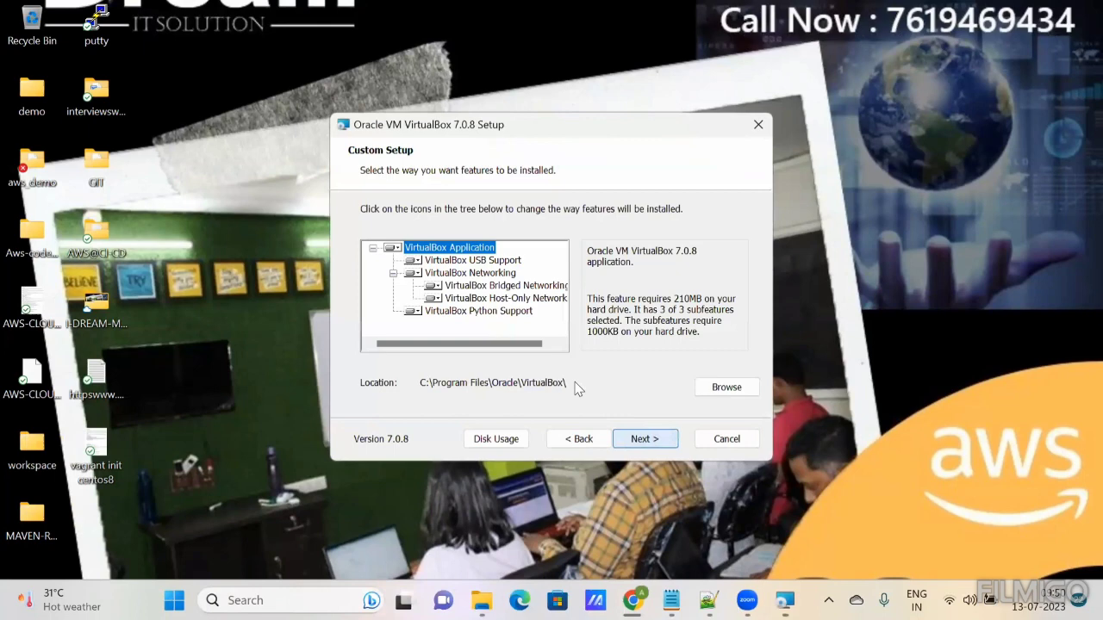
left_click(633, 439)
left_click(634, 440)
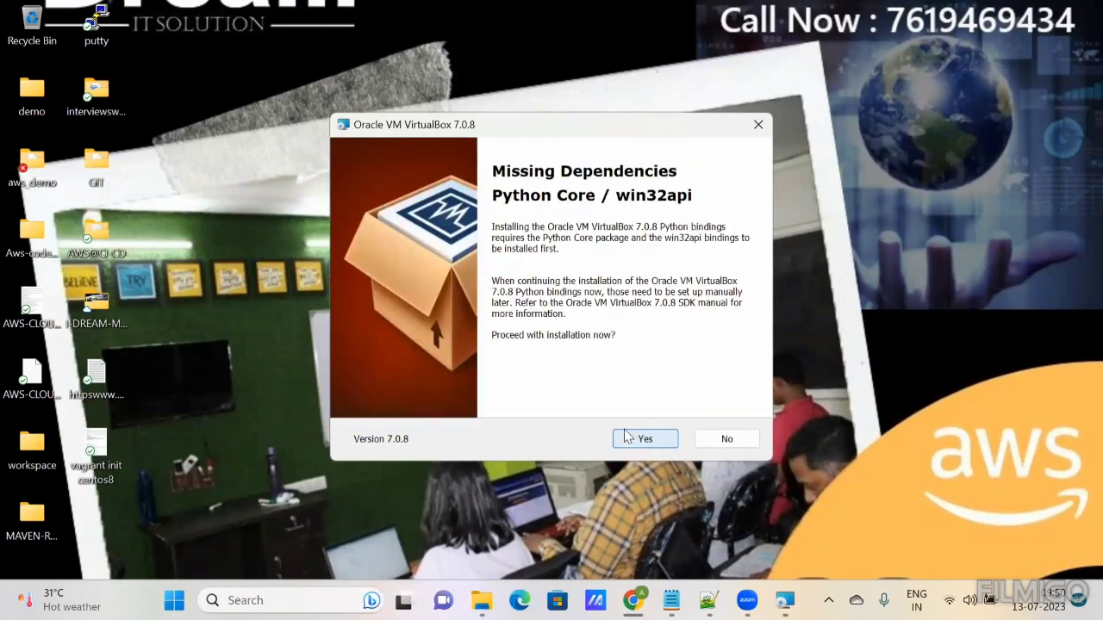
left_click(633, 439)
left_click(633, 440)
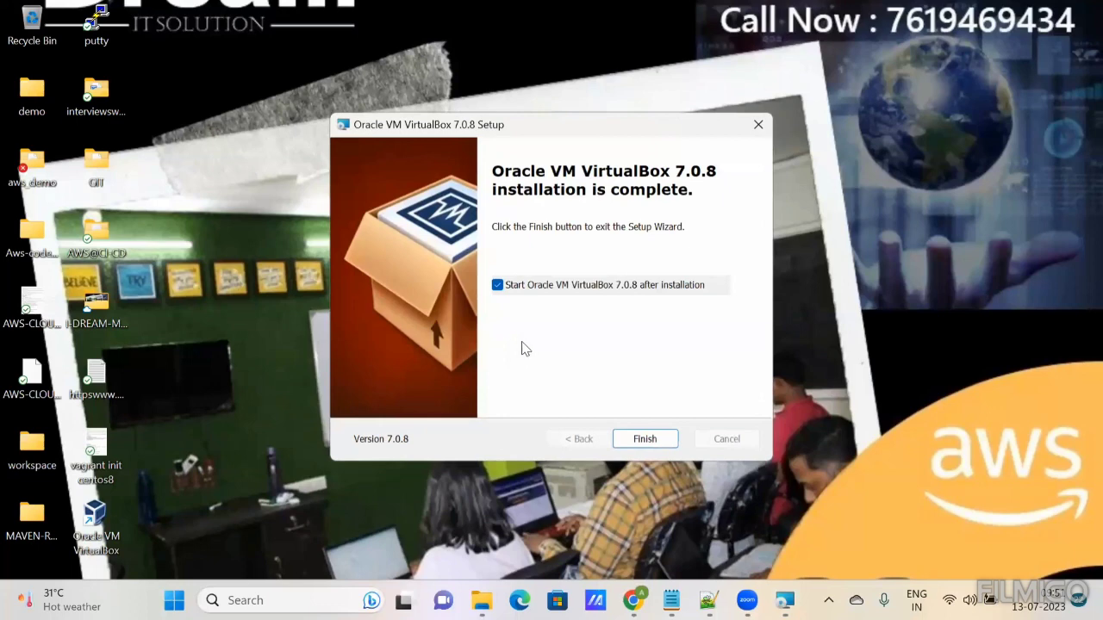
left_click(645, 439)
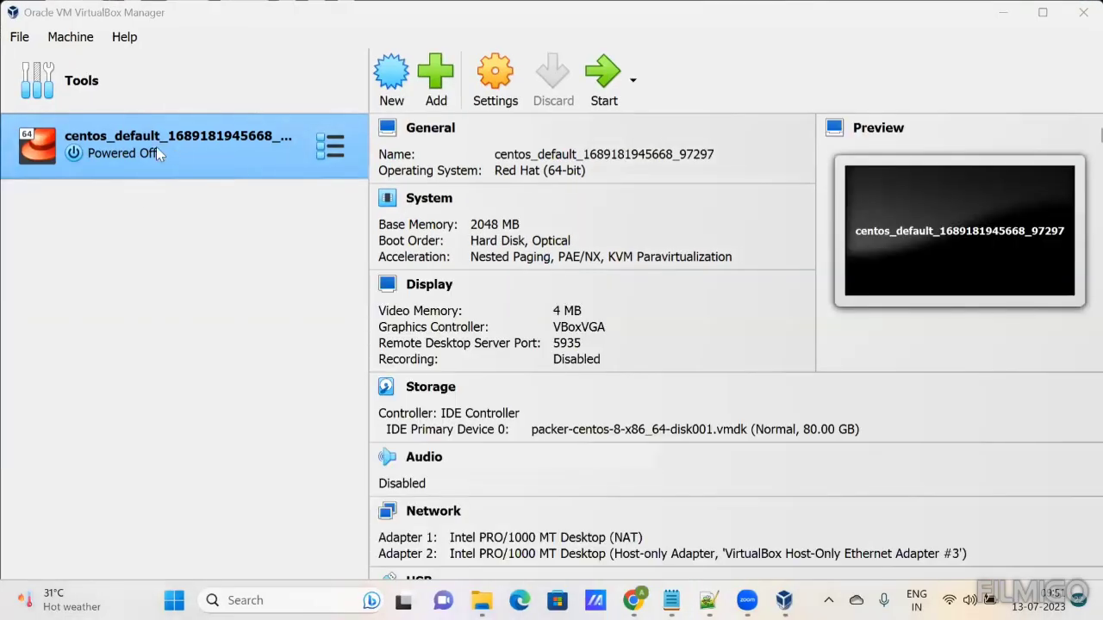
Step: Remove the existing centos_default virtual machine from VirtualBox Manager and close the manager
right_click(162, 145)
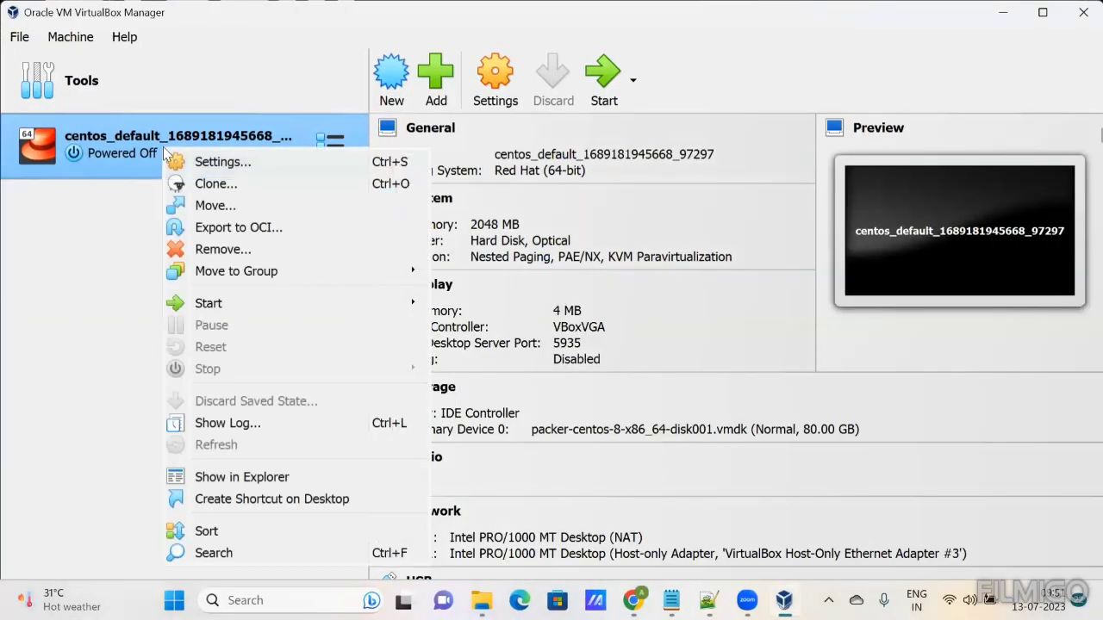
left_click(198, 250)
left_click(414, 419)
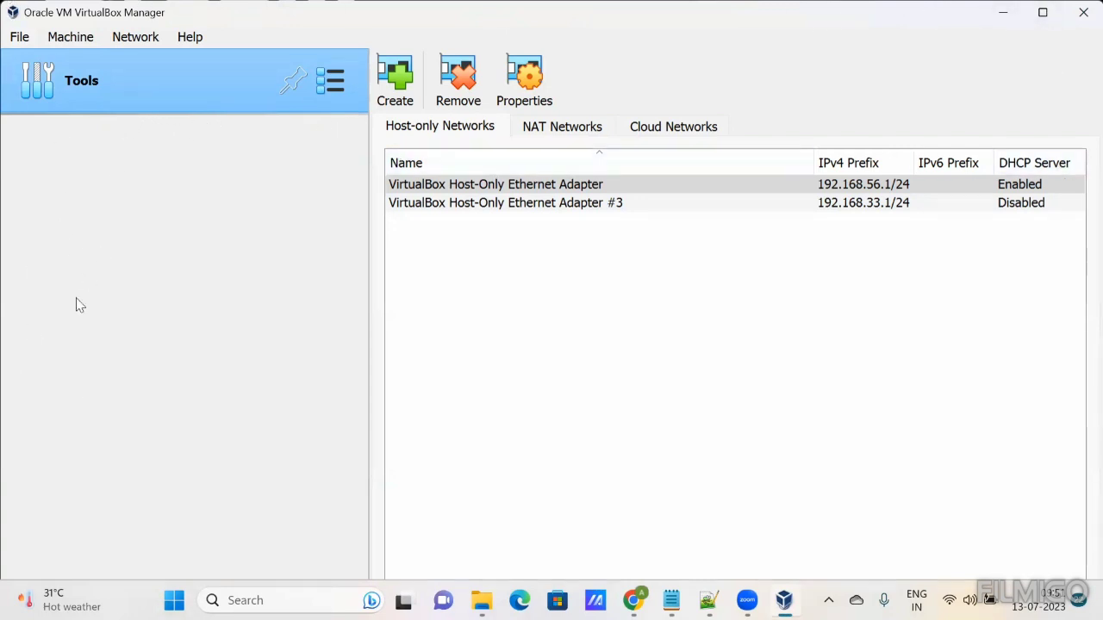
left_click(1081, 15)
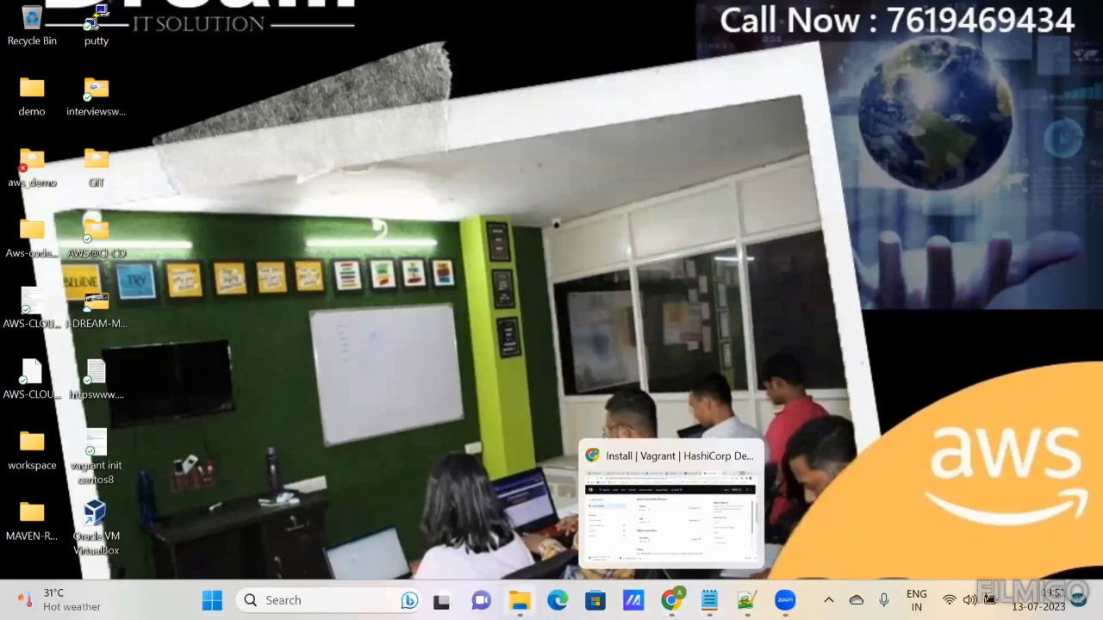
Step: Run the vagrant_2.3.7_windows_amd64 installer from Downloads, accept the license terms, and install Vagrant to C:\HashiCorp\Vagrant\
left_click(520, 601)
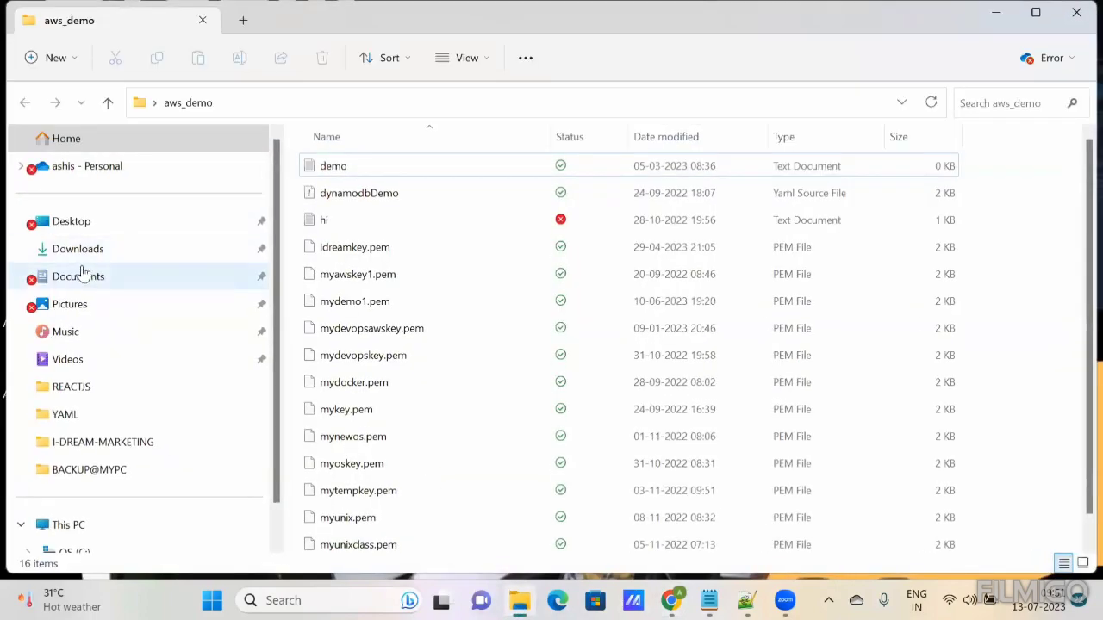
left_click(82, 251)
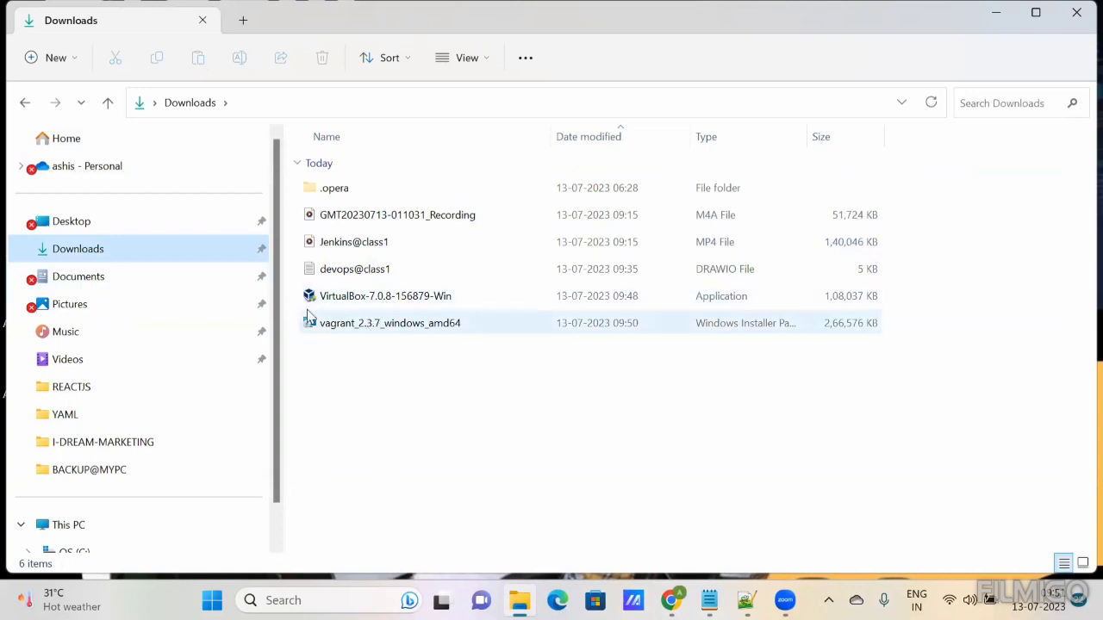
double_click(393, 331)
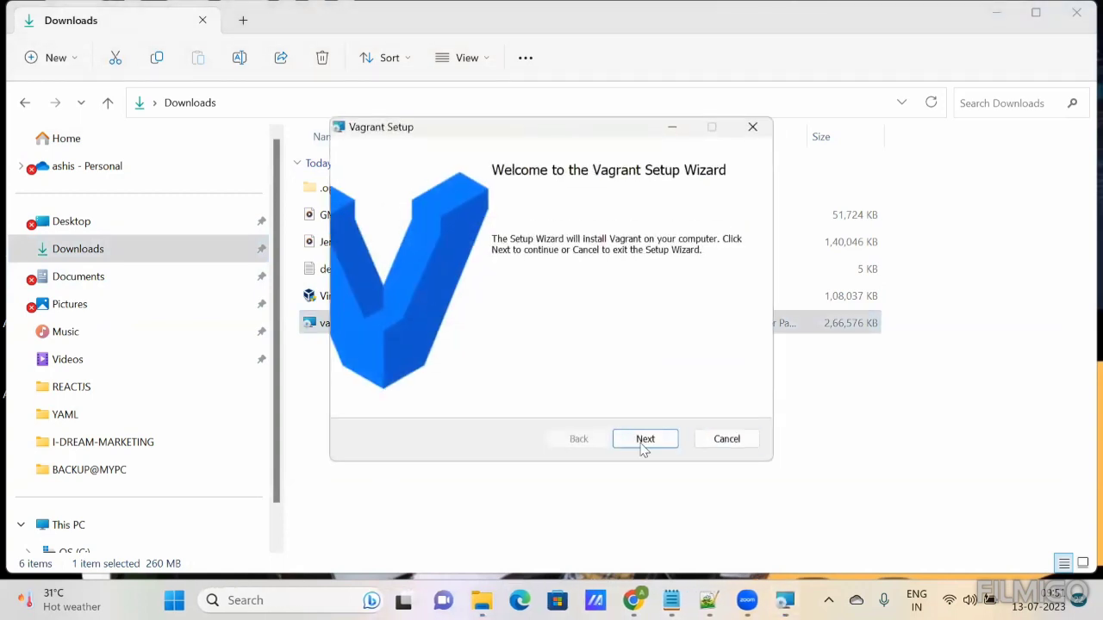
left_click(643, 442)
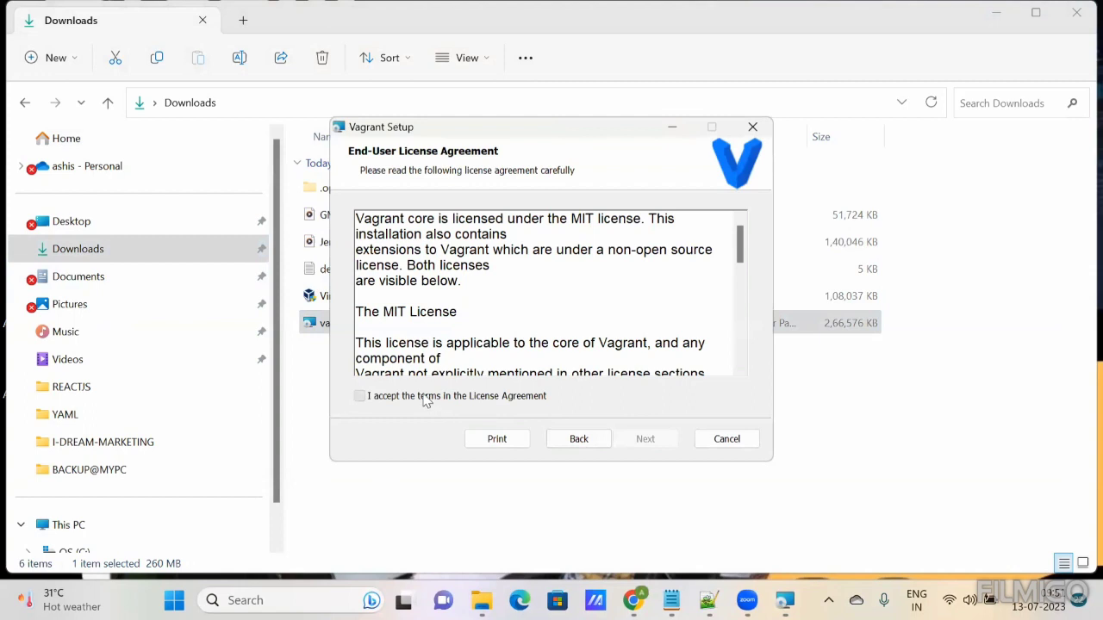
left_click(423, 397)
left_click(642, 441)
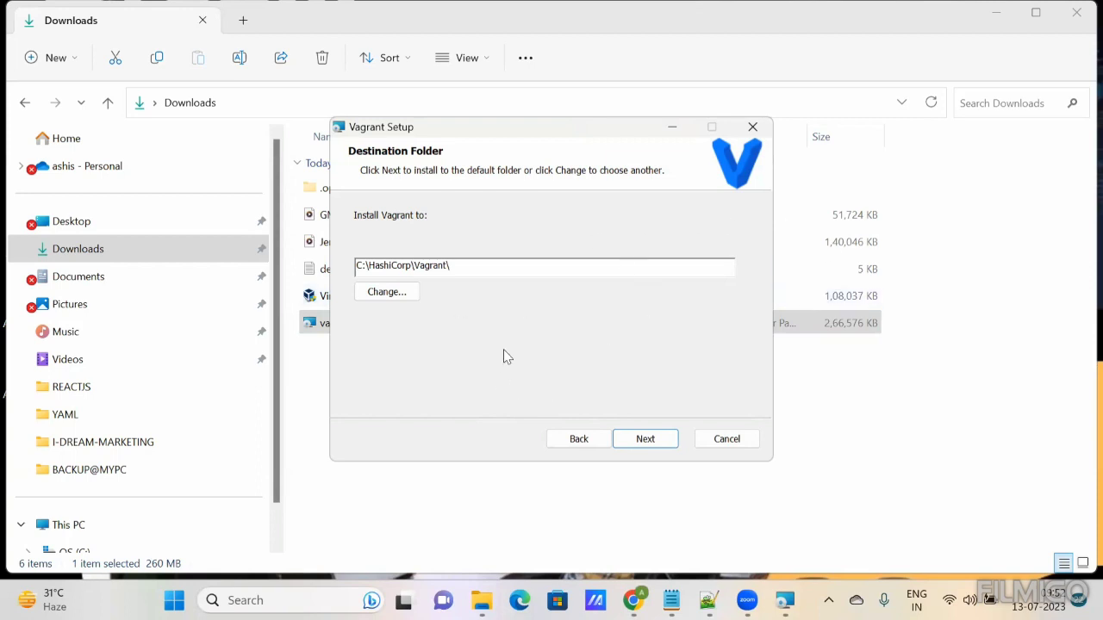
left_click(663, 438)
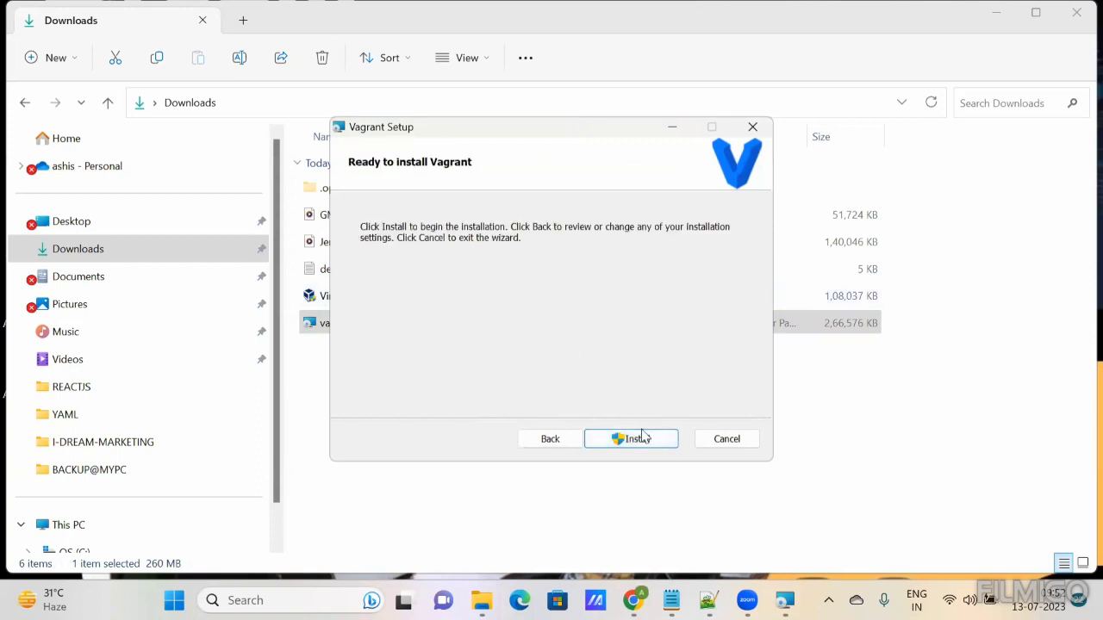
left_click(642, 438)
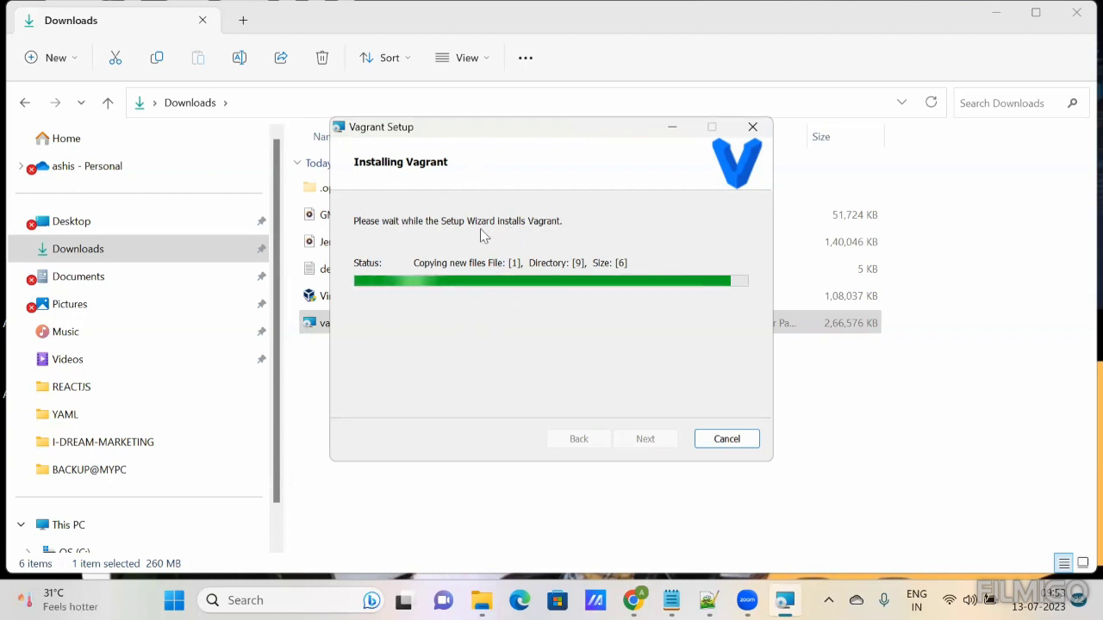
Step: Finish the Vagrant setup wizard, decline the immediate system restart, and minimize the Downloads window
left_click_drag(419, 125, 408, 113)
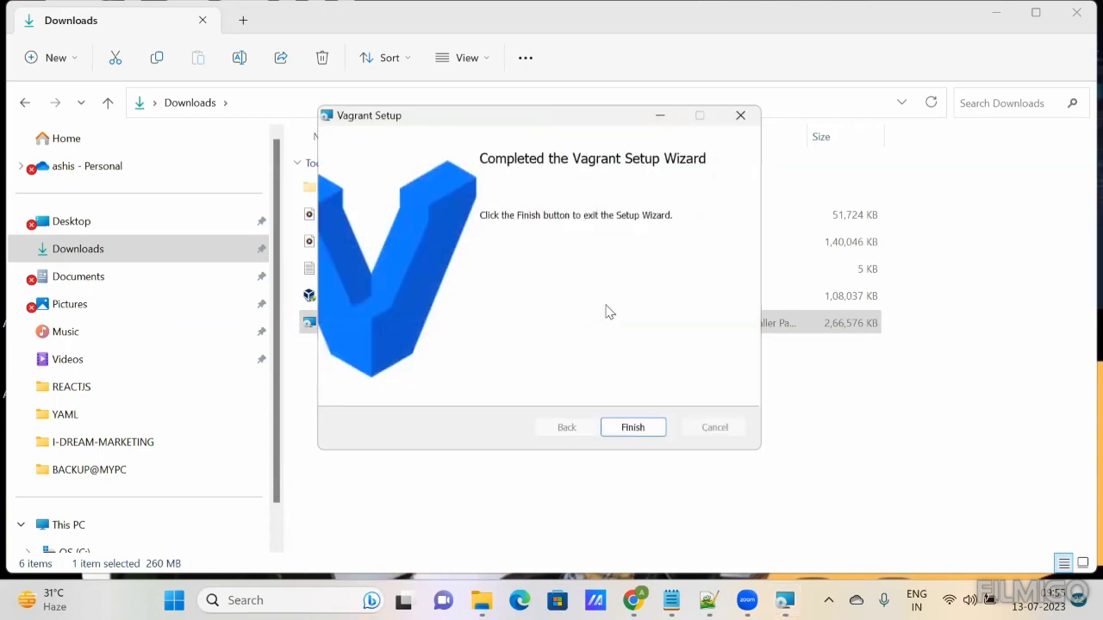
left_click(642, 427)
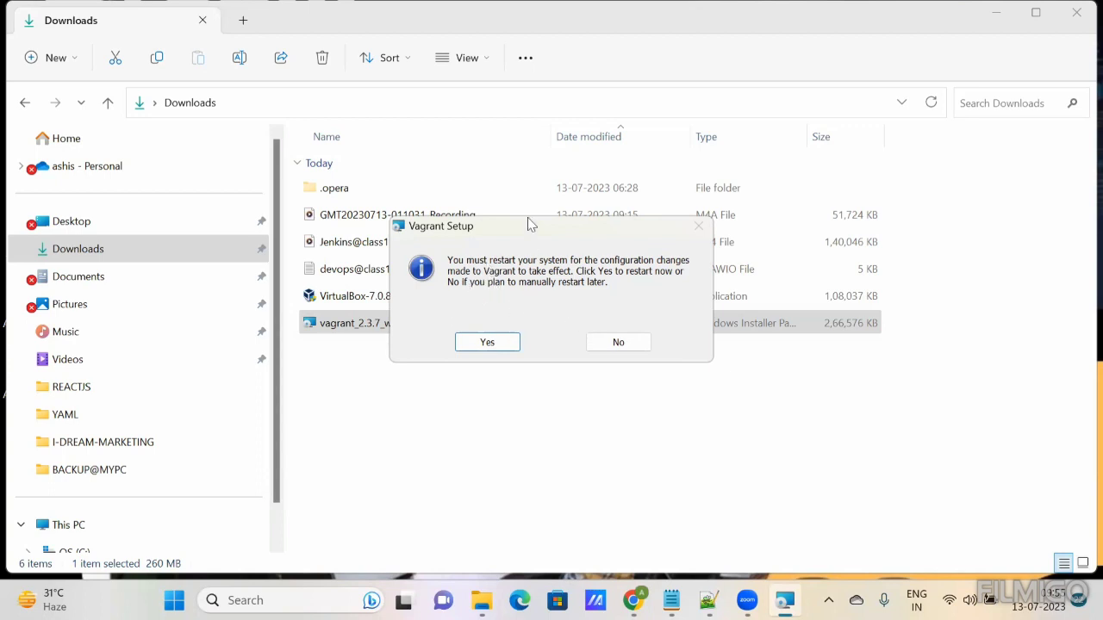
left_click_drag(529, 223, 509, 188)
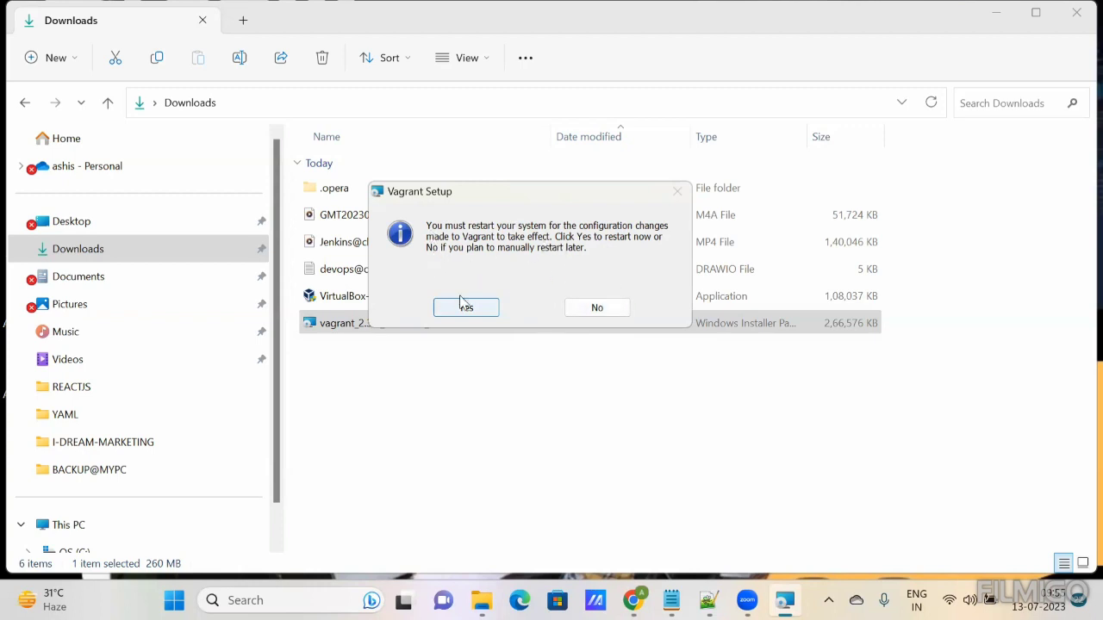
left_click(592, 314)
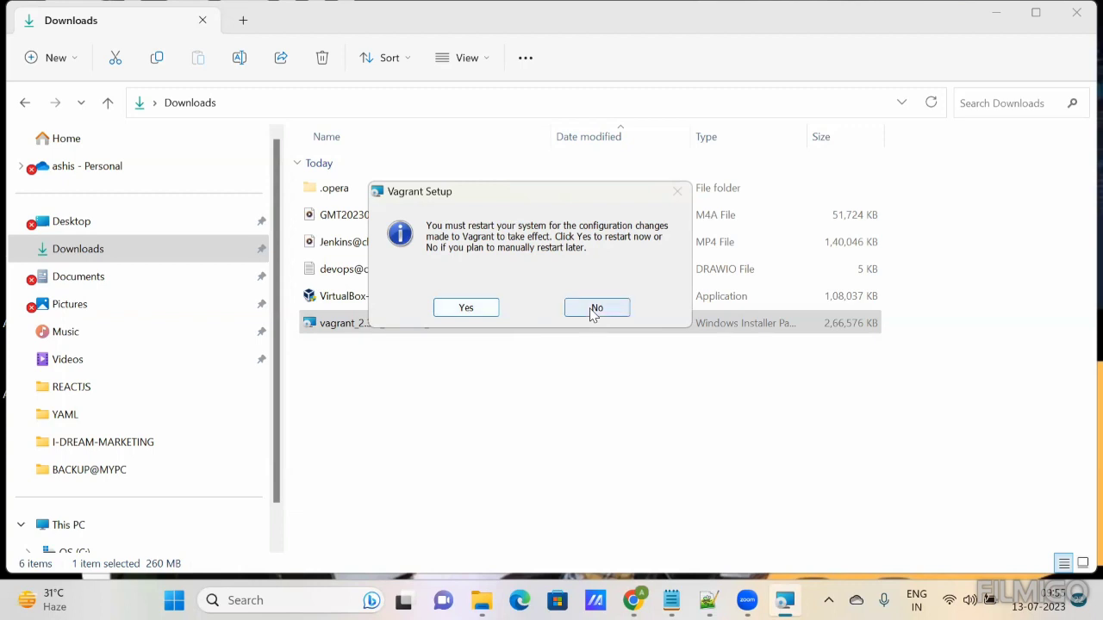
left_click(593, 310)
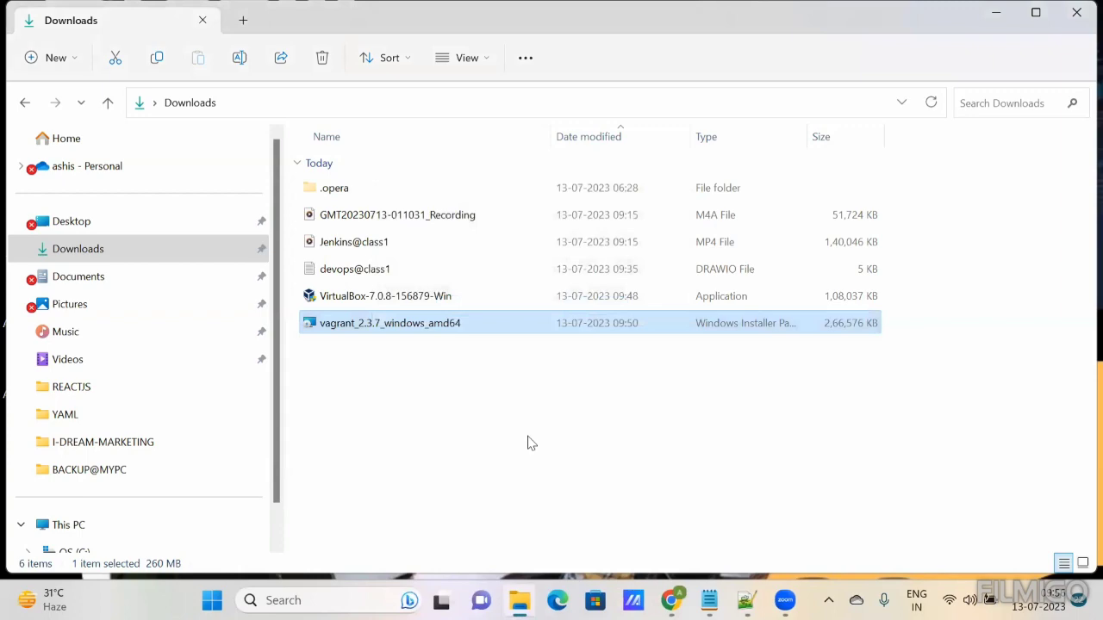
left_click(996, 16)
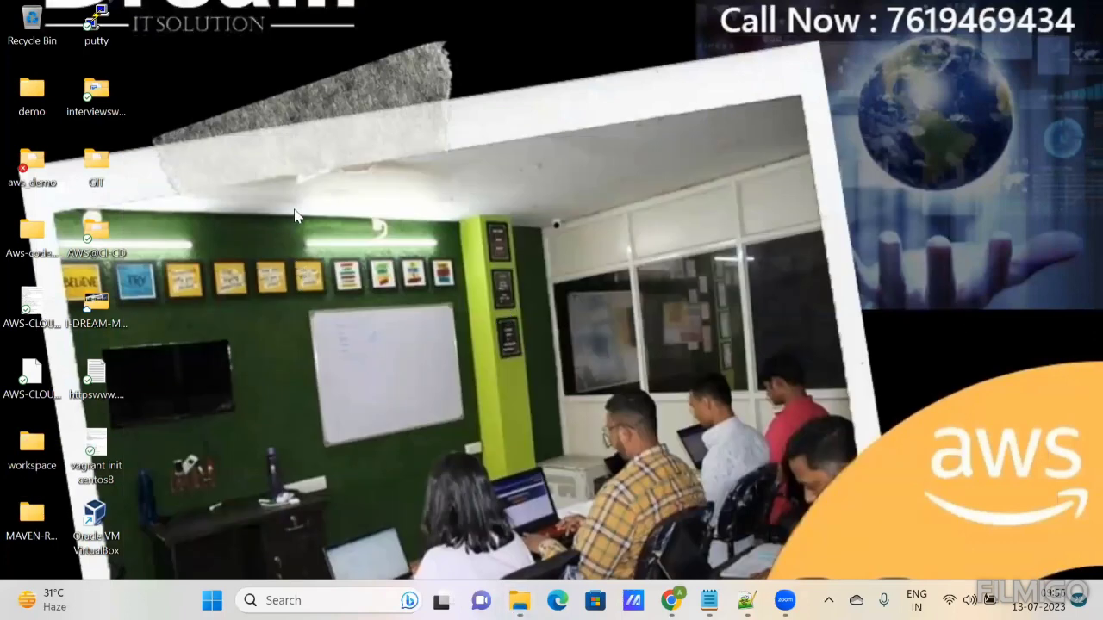
Step: Create a new folder named centos8 on the desktop
right_click(297, 186)
left_click(388, 485)
mouse_move(428, 426)
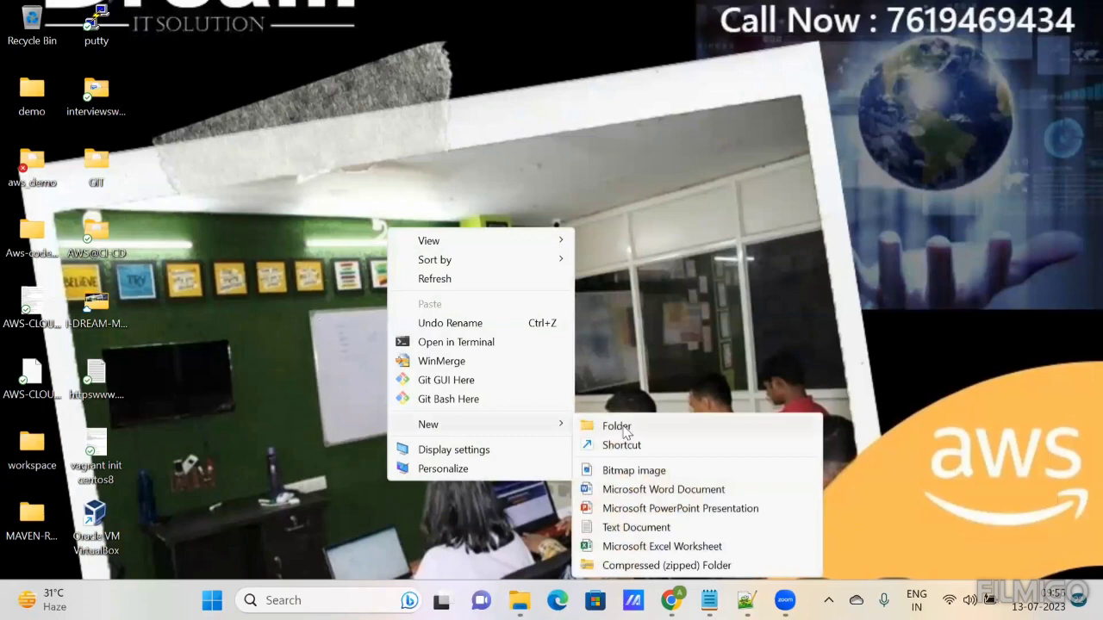
left_click(624, 426)
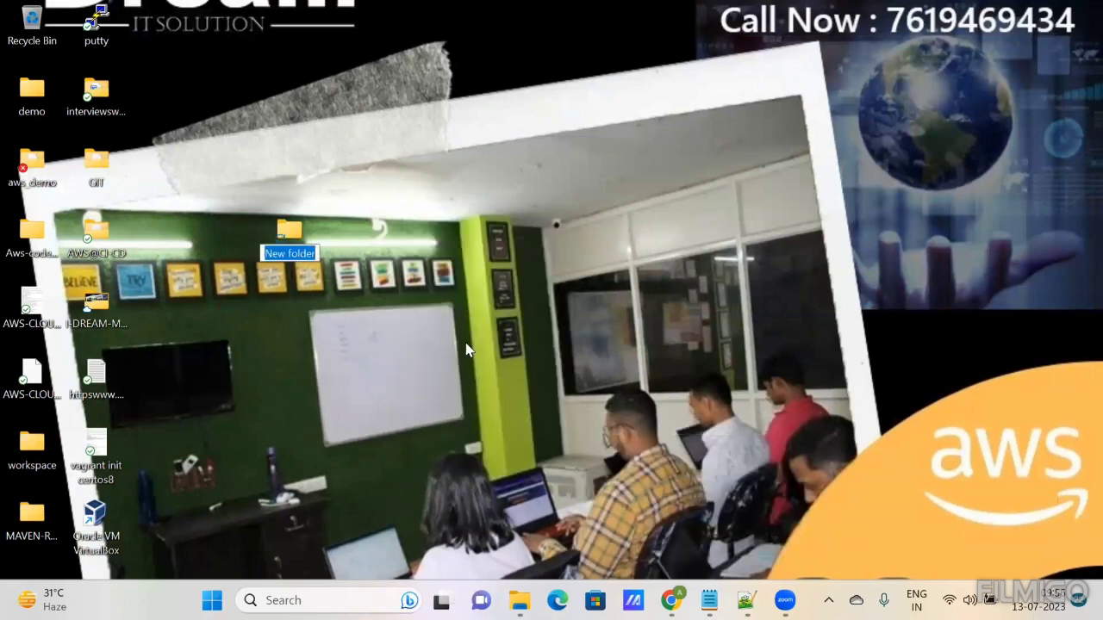
type("cent")
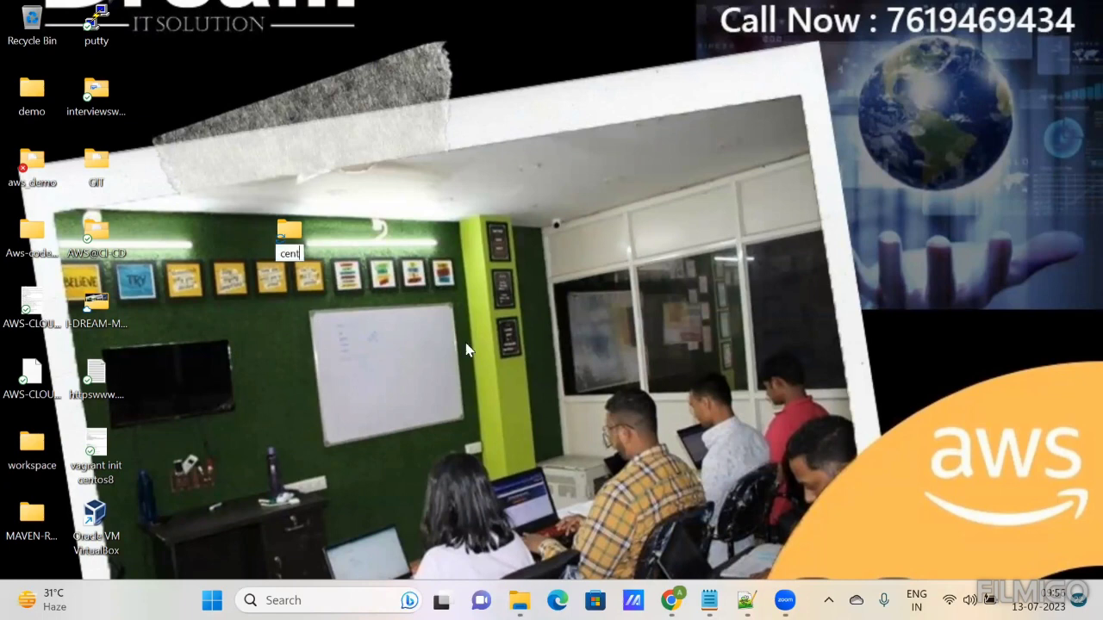
type("os8")
key("Return")
left_click(427, 328)
Step: Open the centos8 folder and start a cmd Command Prompt in that location
double_click(301, 247)
left_click(326, 116)
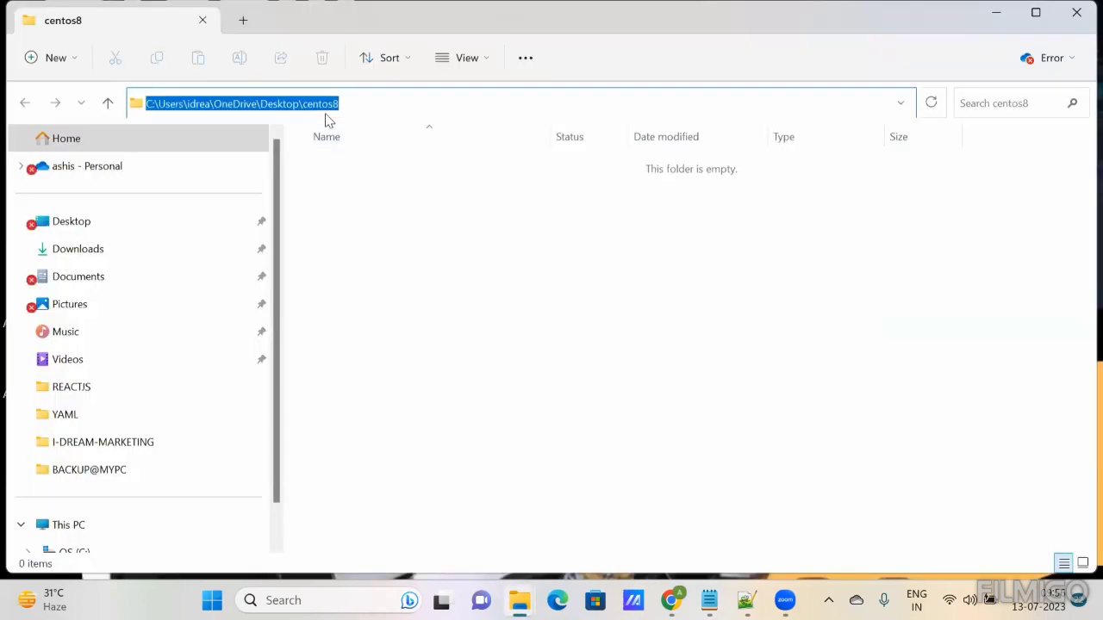
type("cmd")
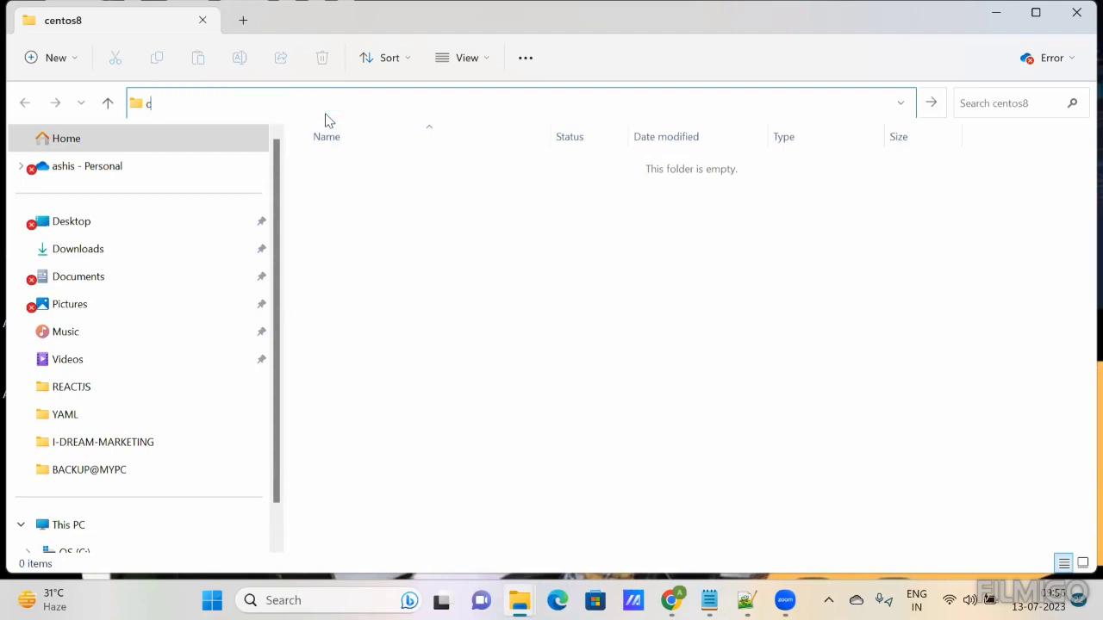
key("Return")
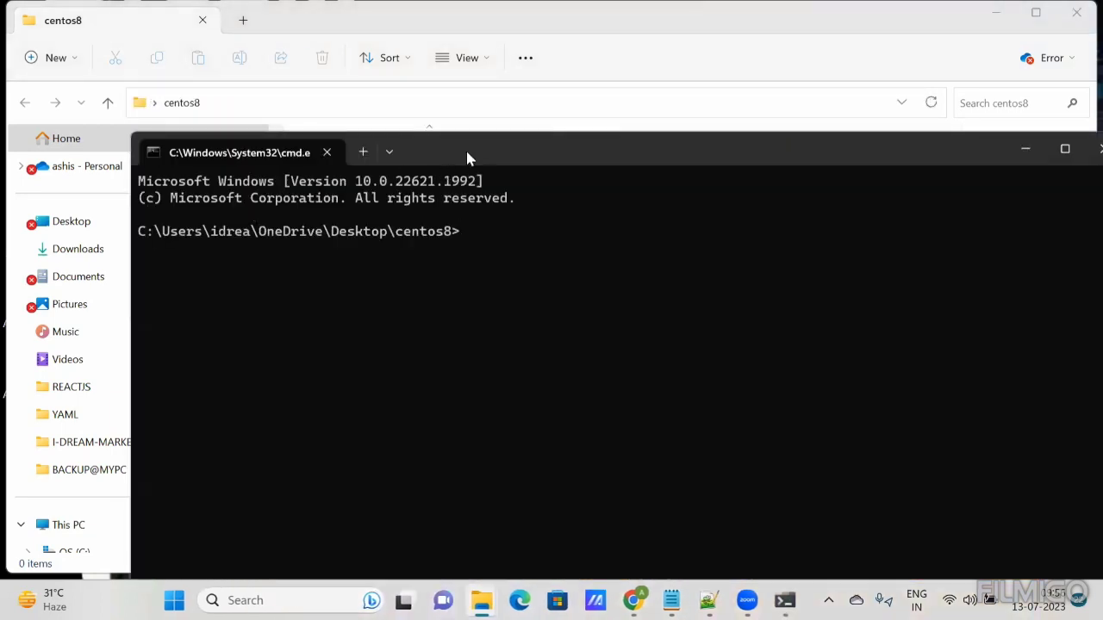
left_click_drag(465, 157, 379, 150)
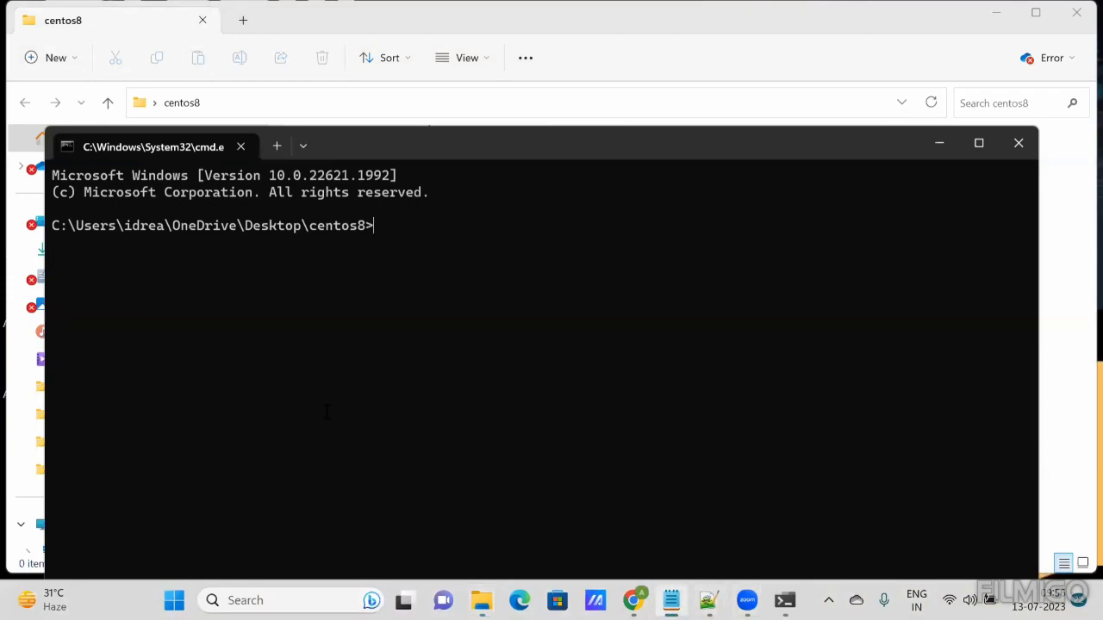
Step: Switch to the Notepad notes and copy "vagrant init" from the "vagrant init centos/7" line
key("alt+Tab")
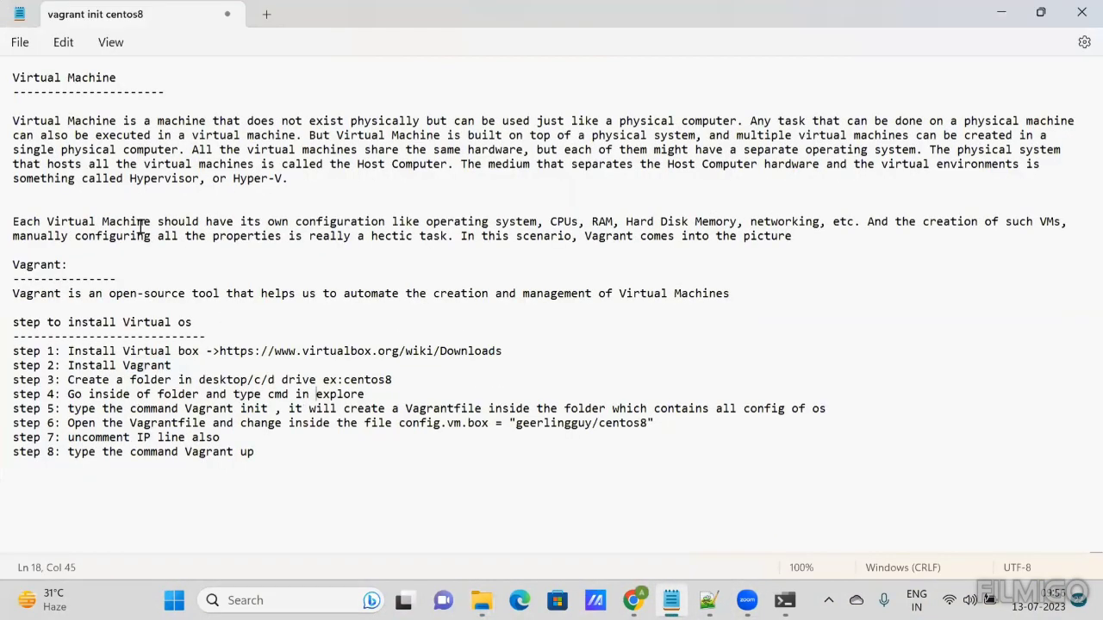
scroll(147, 347, "down", 8)
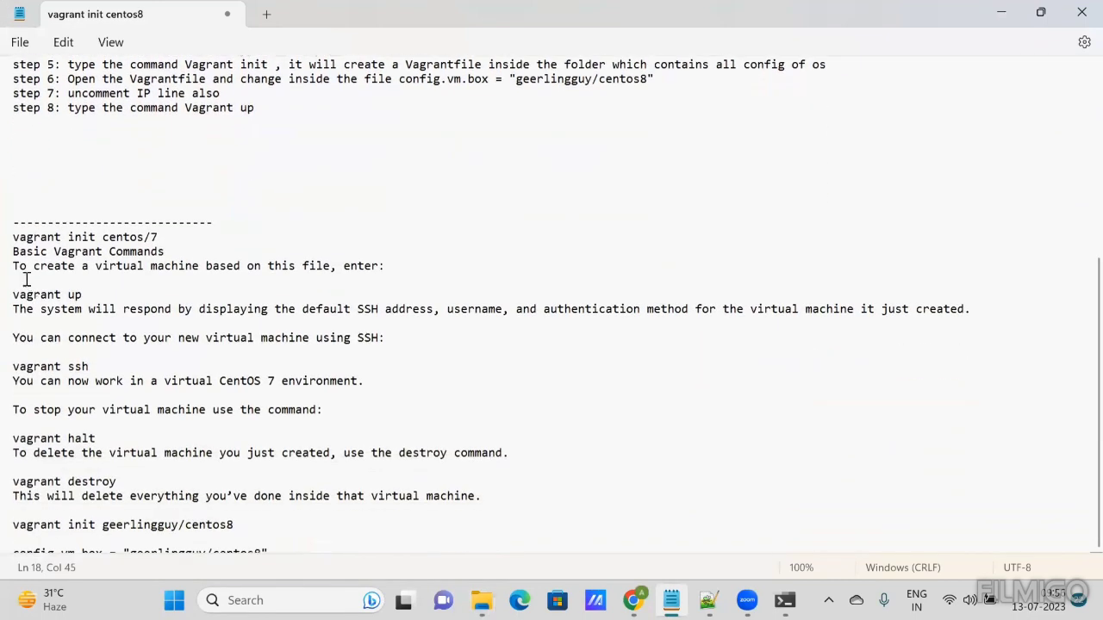
left_click_drag(15, 236, 92, 236)
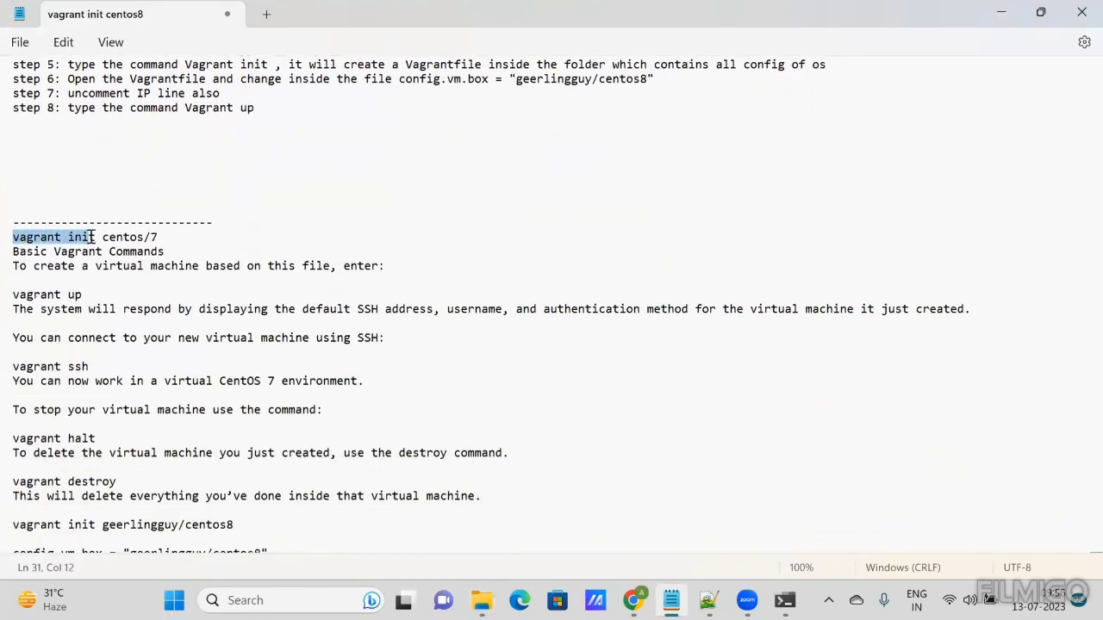
right_click(97, 236)
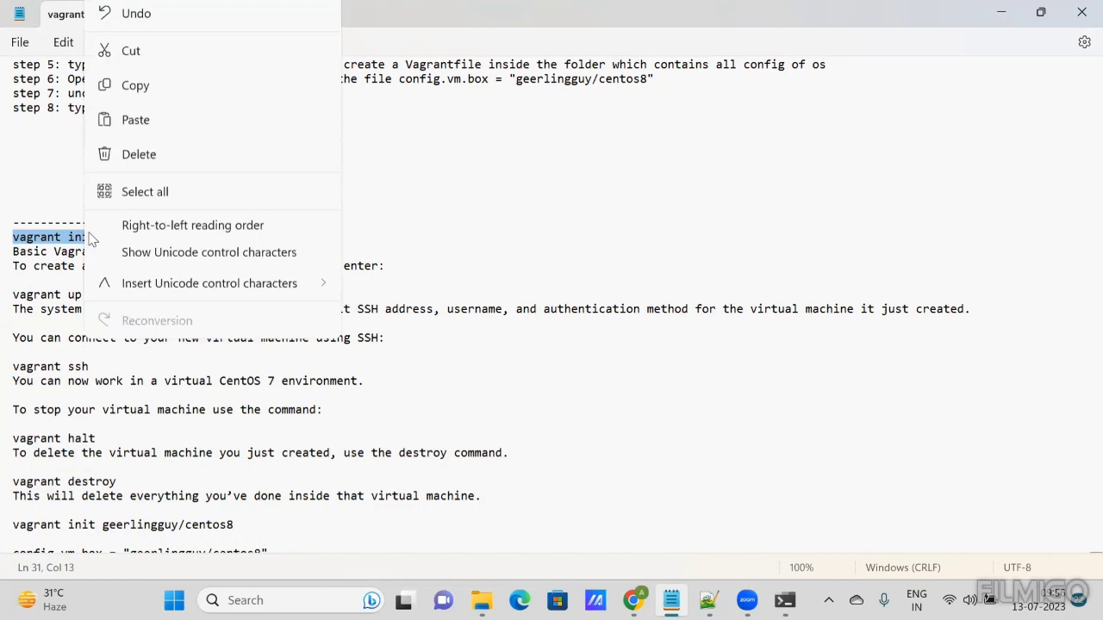
left_click(120, 95)
left_click_drag(102, 237, 14, 236)
left_click(144, 265)
scroll(121, 241, "up", 2)
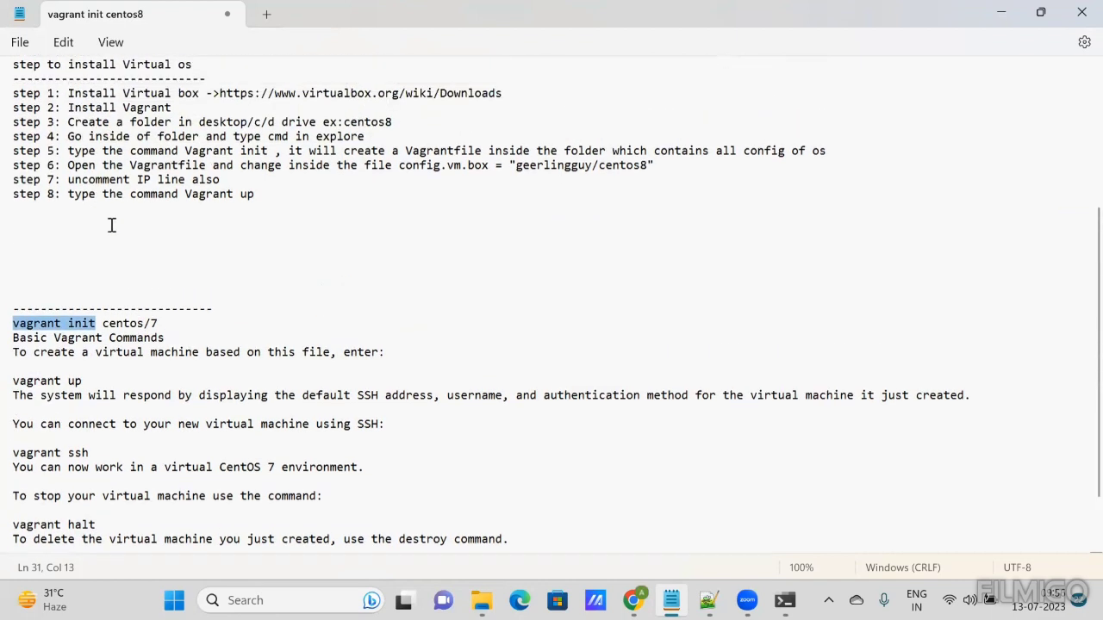
left_click(115, 225)
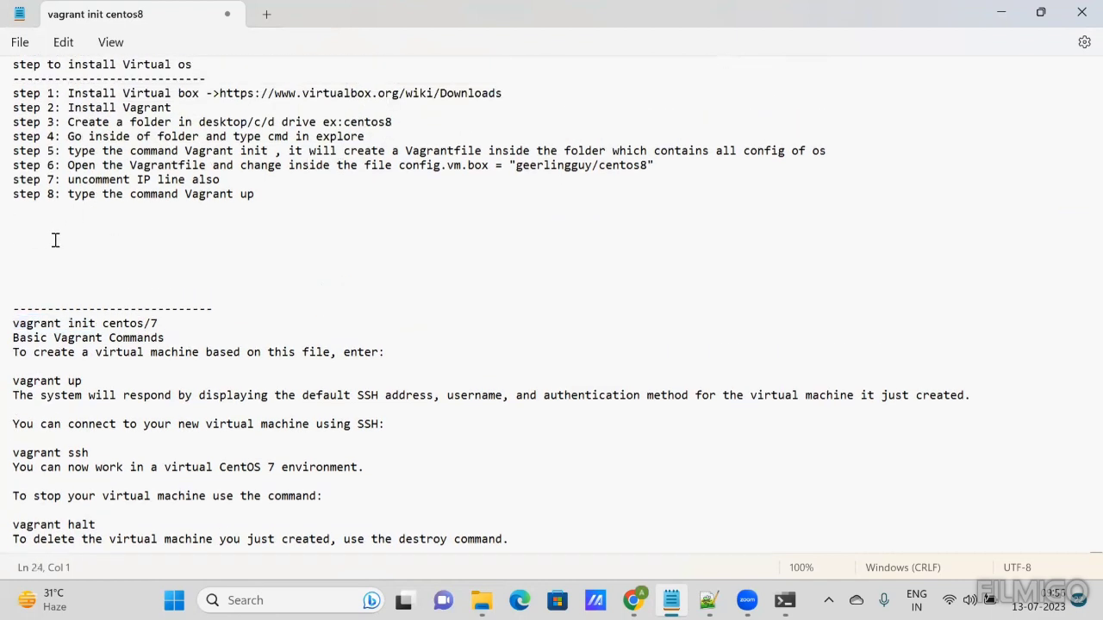
Step: Run "vagrant init" in the centos8 Command Prompt to generate the Vagrantfile, and check the file name in the output
key("ctrl+v")
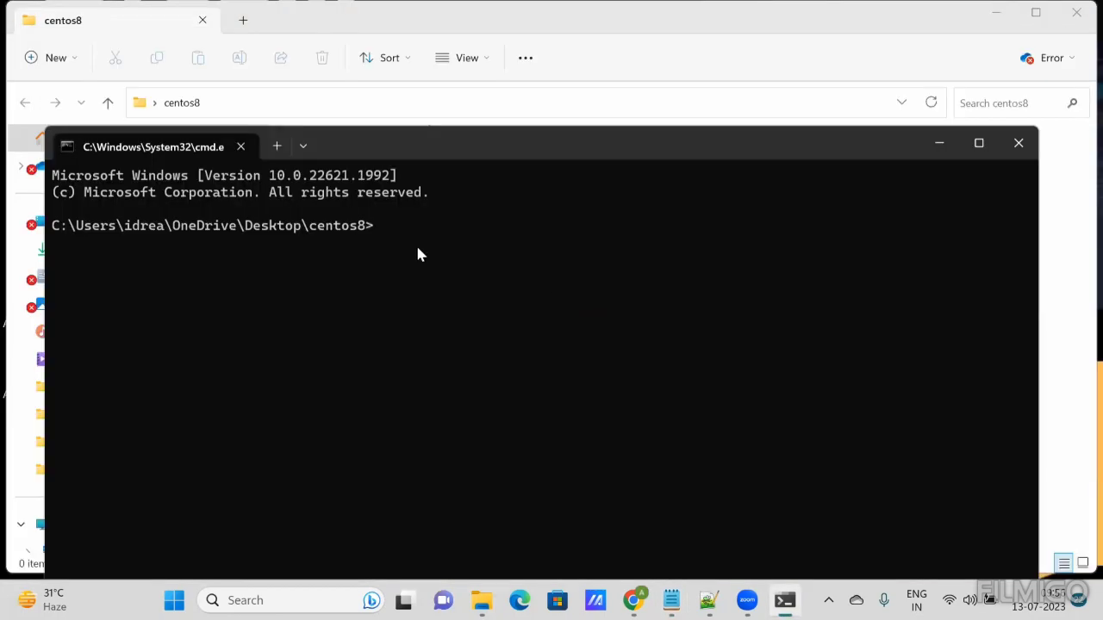
type("vagrant init")
left_click_drag(606, 131, 612, 60)
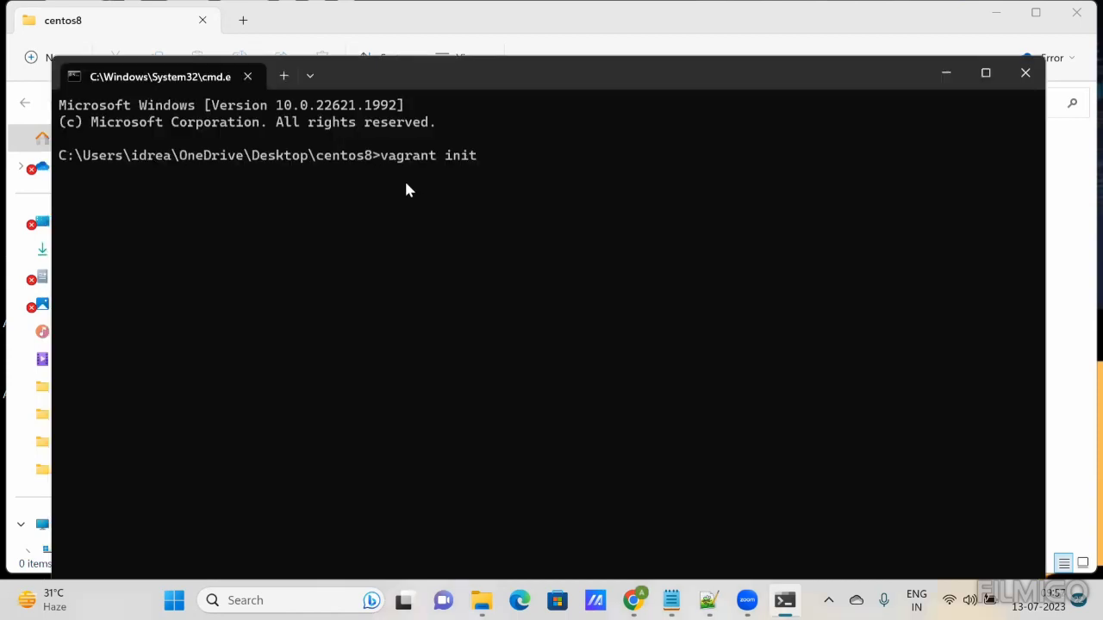
left_click_drag(317, 160, 370, 168)
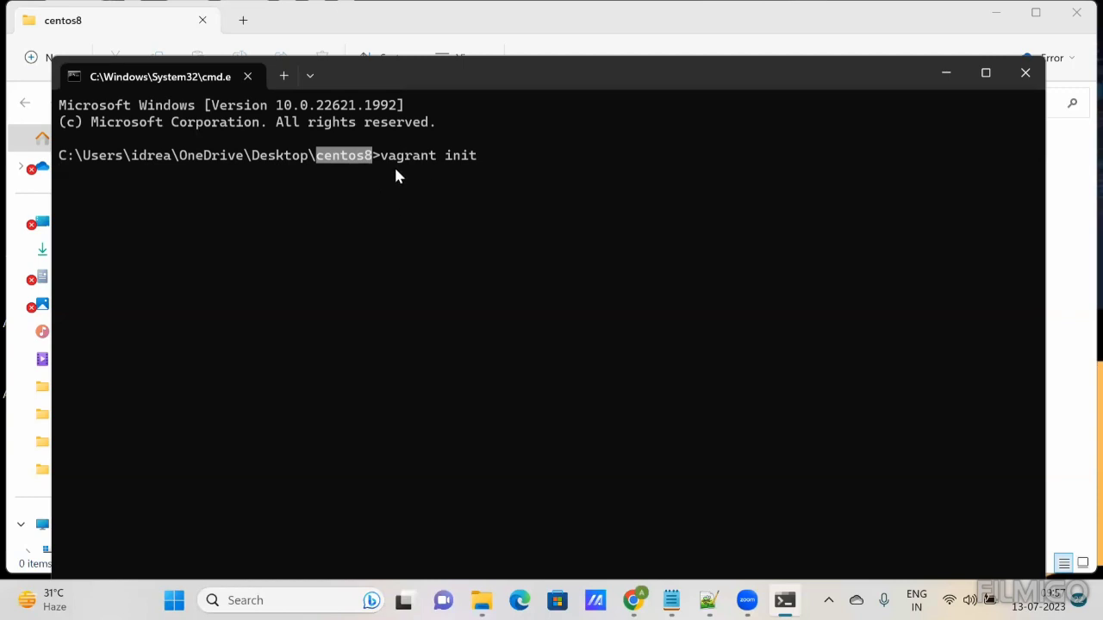
key("Return")
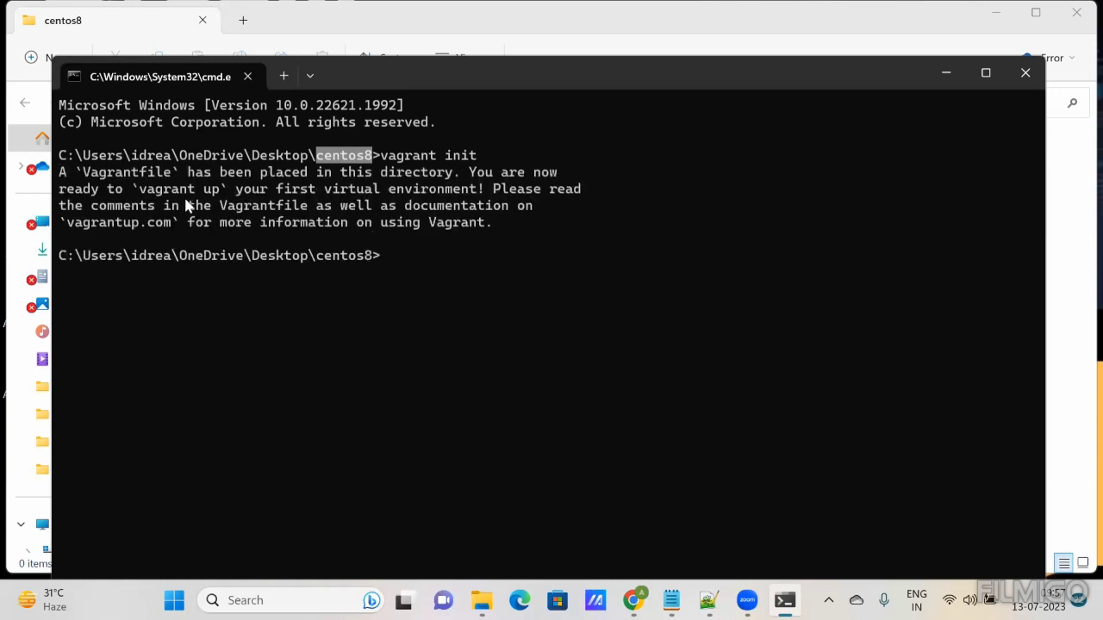
left_click_drag(84, 173, 172, 177)
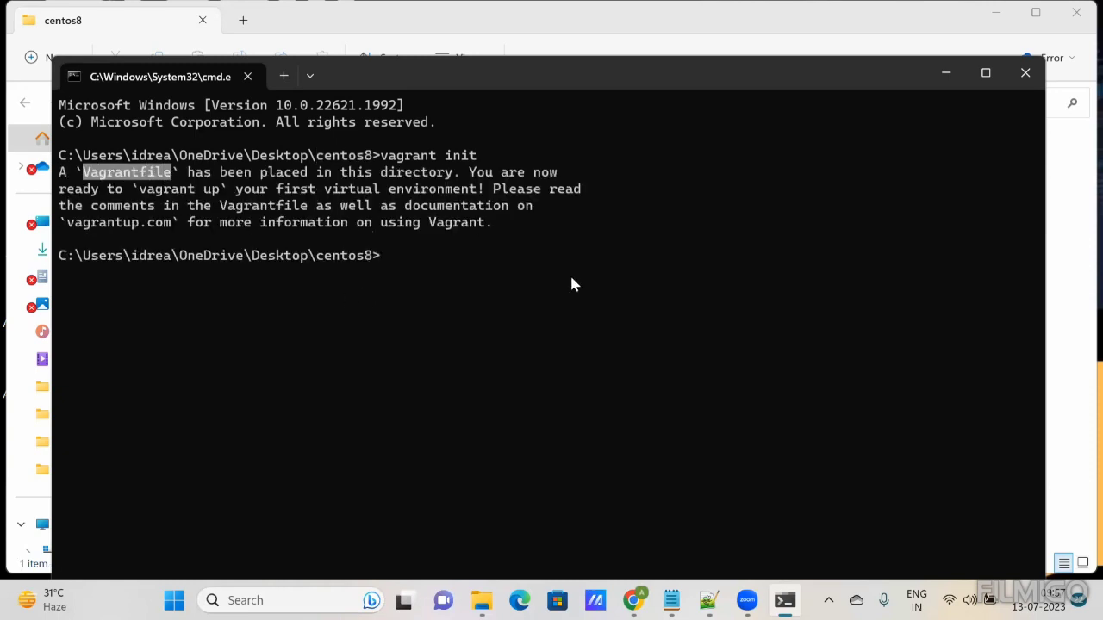
key("ctrl+c")
Step: Open the Vagrantfile from the centos8 folder in Notepad++ and select the config.vm.box line
left_click(945, 74)
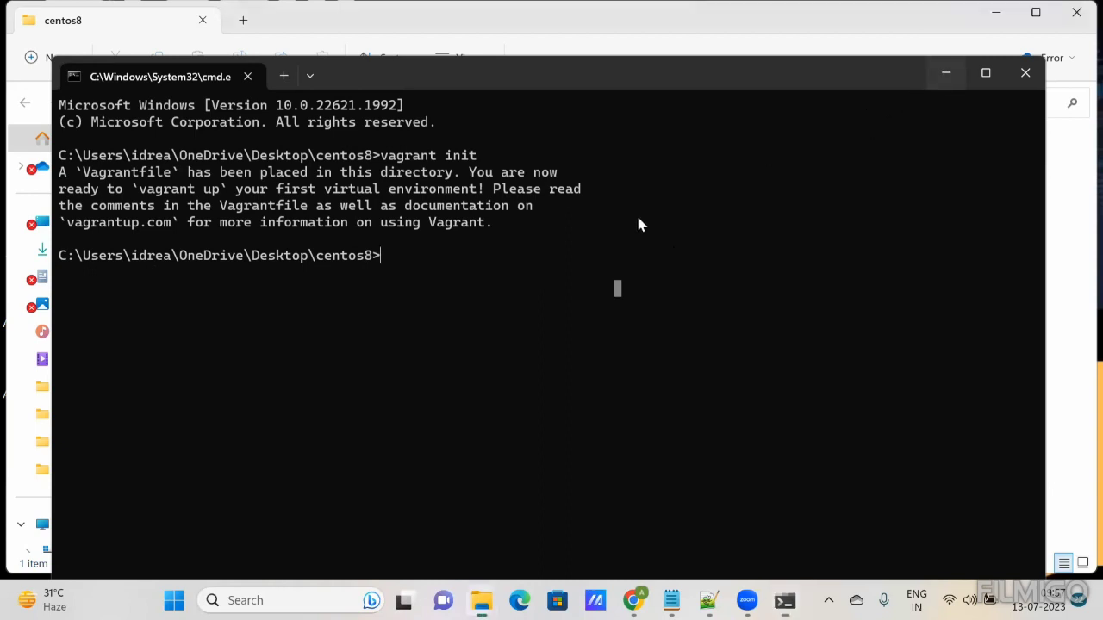
left_click(356, 175)
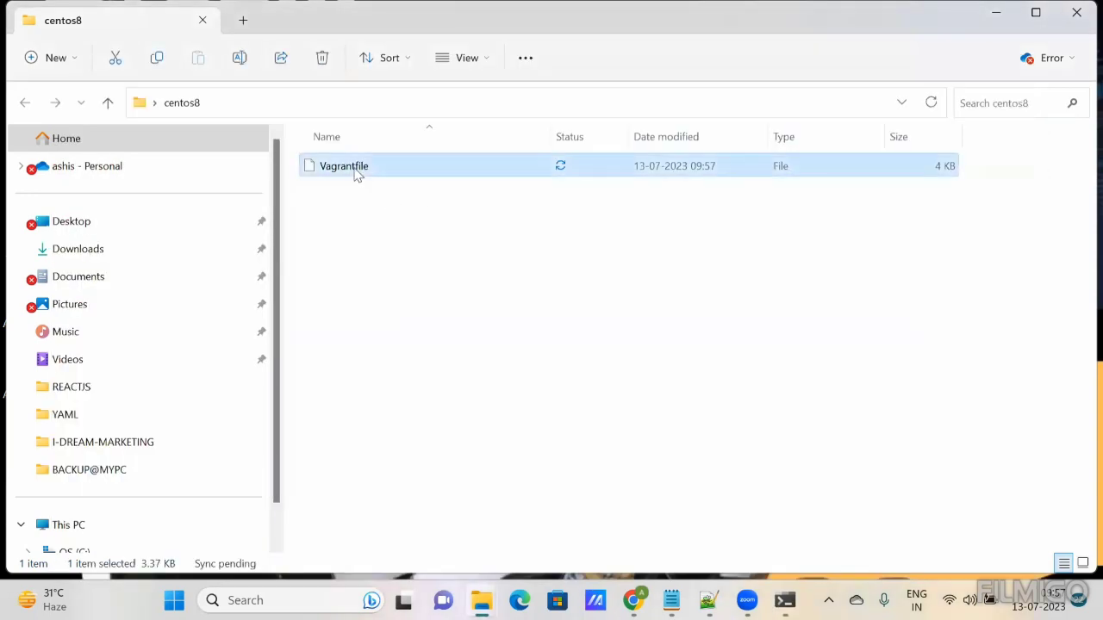
right_click(364, 178)
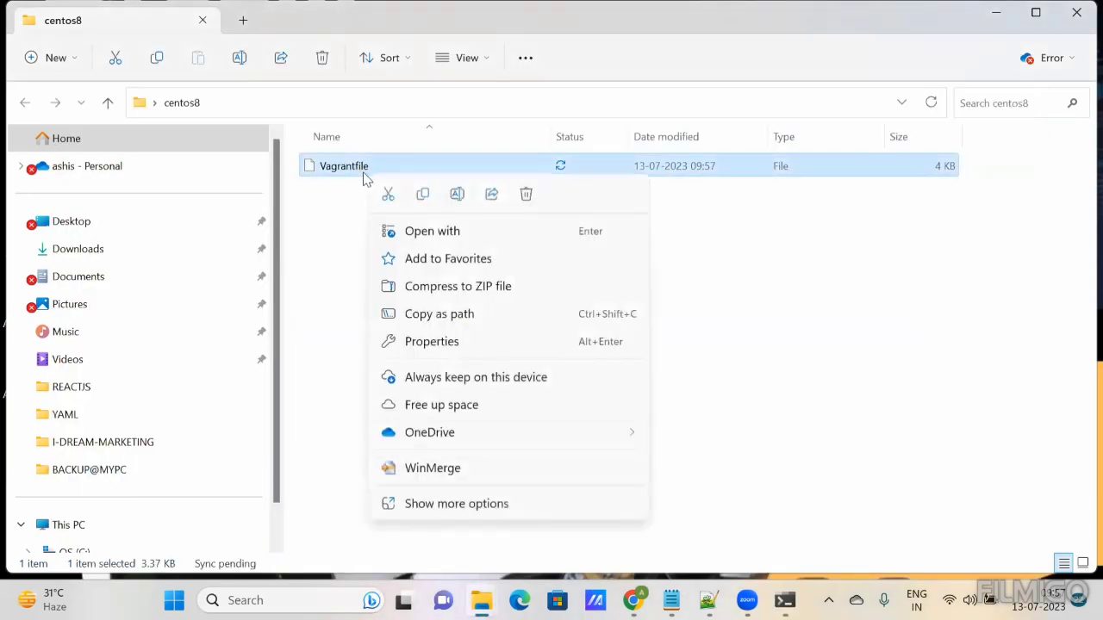
left_click(463, 508)
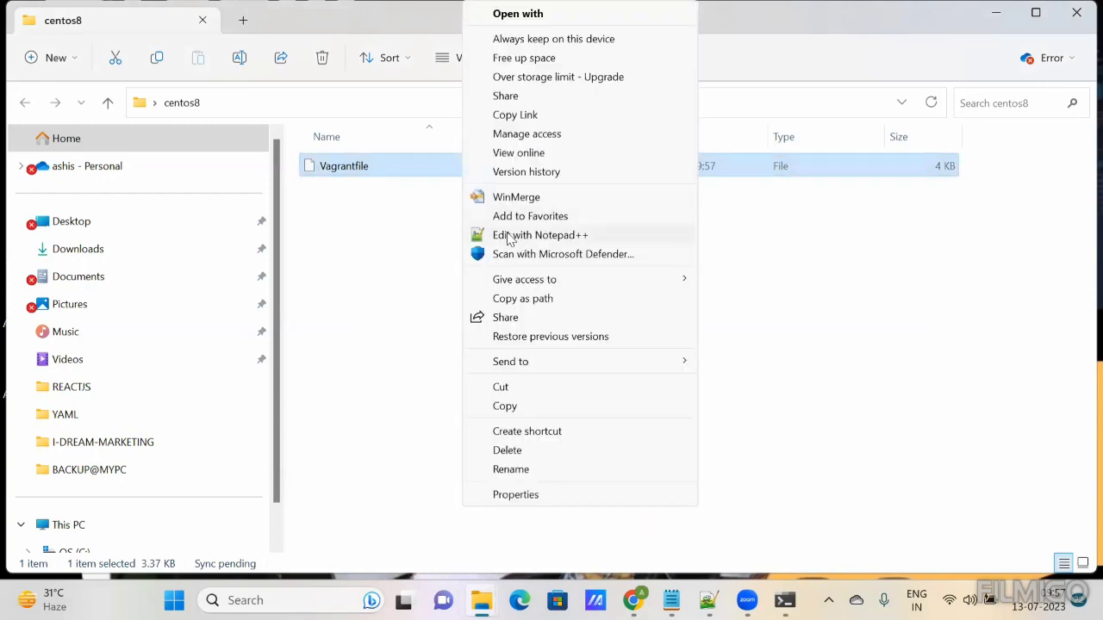
left_click(513, 235)
scroll(197, 324, "down", 1)
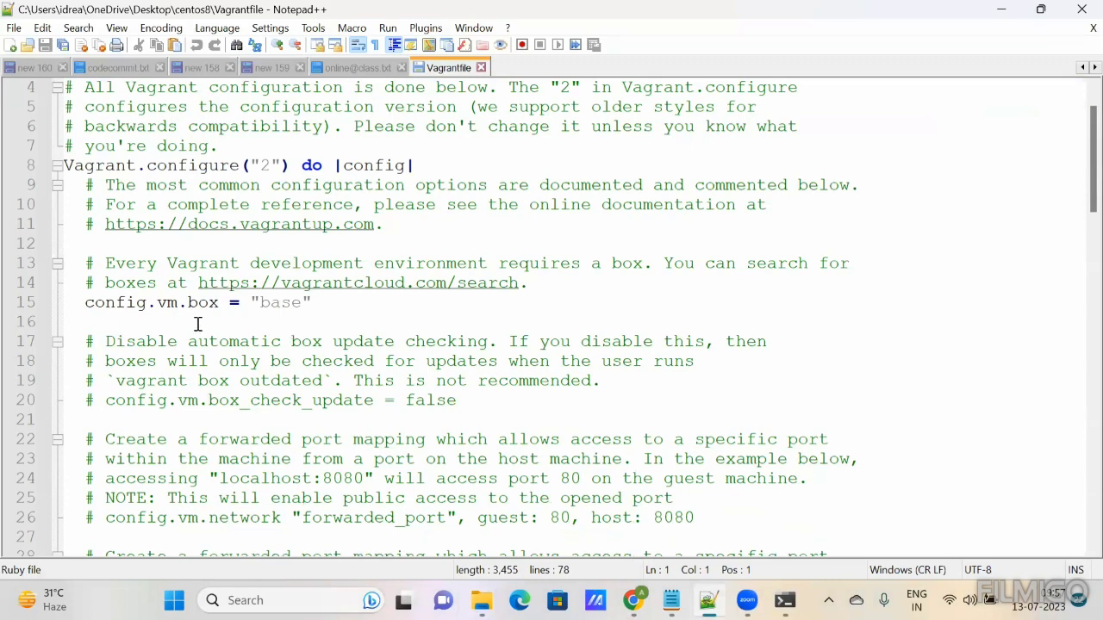
left_click_drag(85, 303, 314, 303)
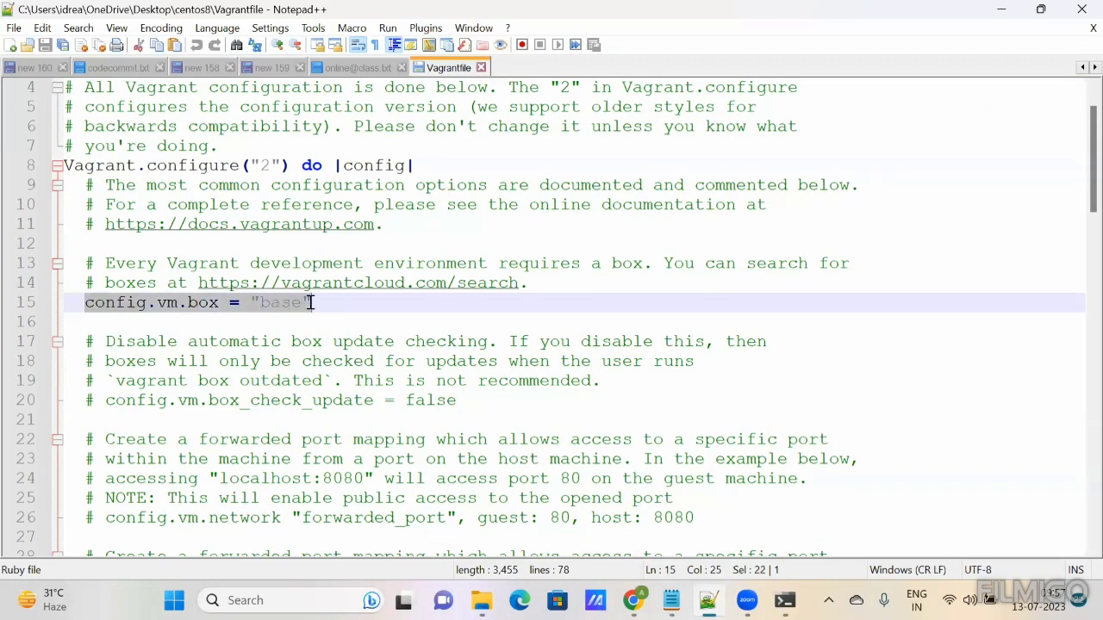
Step: Switch to the Notepad notes and copy the config.vm.box = "geerlingguy/centos8" line to the row below the "vagrant init" command
mouse_move(671, 600)
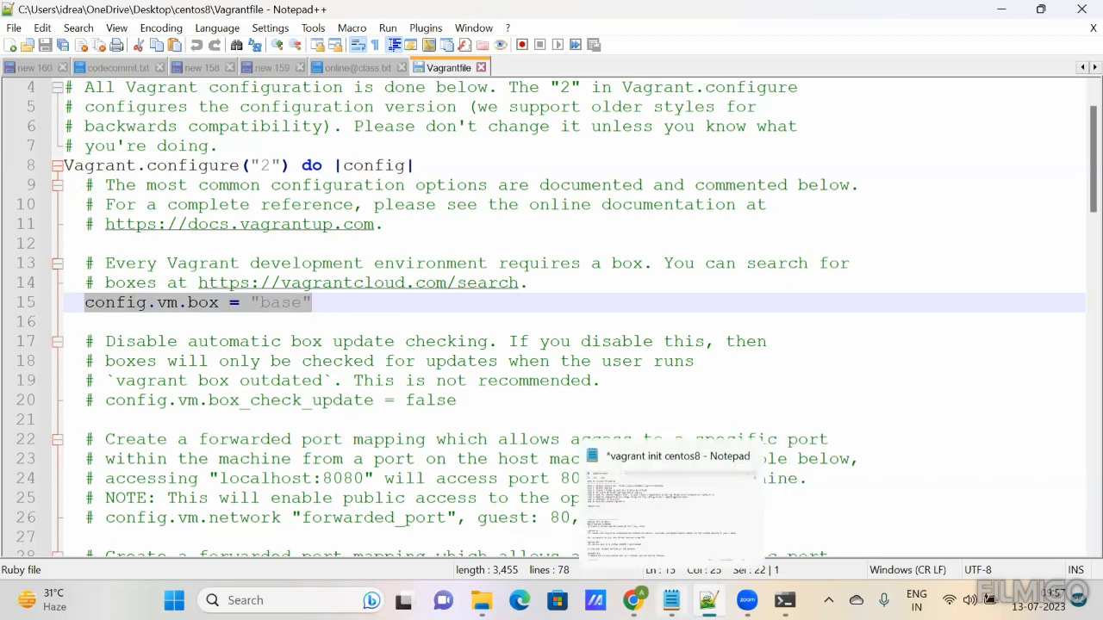
left_click(672, 508)
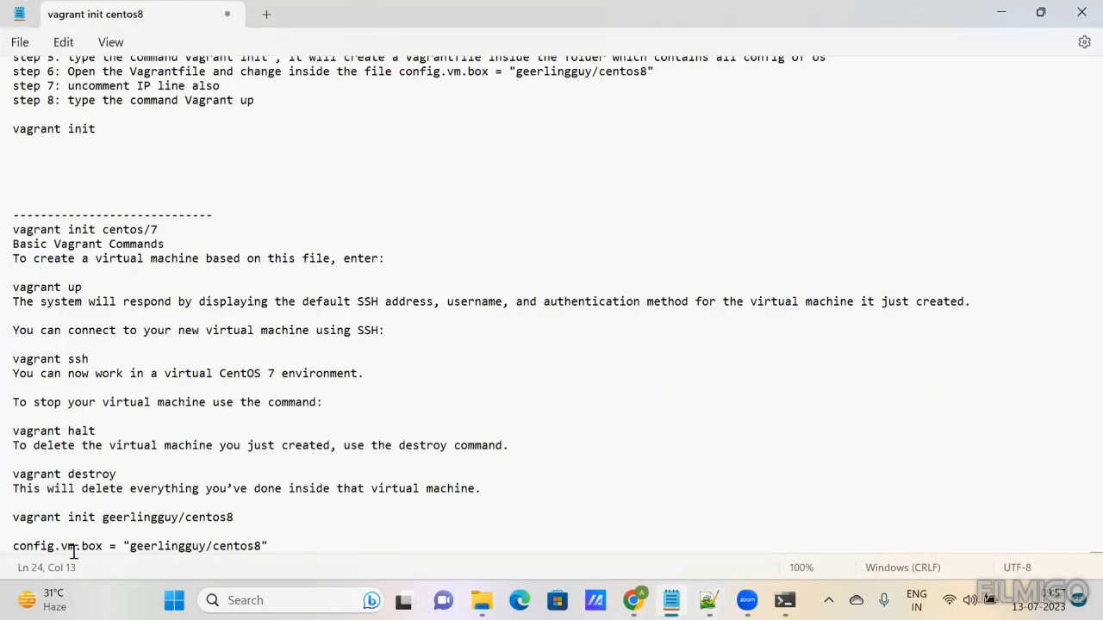
left_click(14, 548)
key("shift+End")
right_click(39, 552)
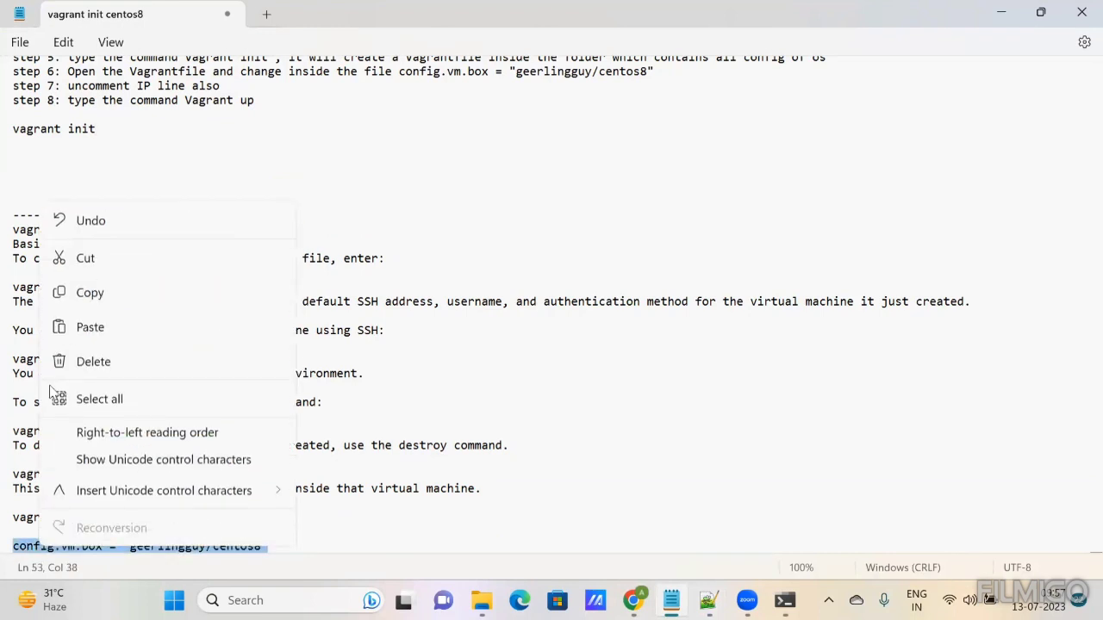
left_click(76, 291)
left_click(68, 148)
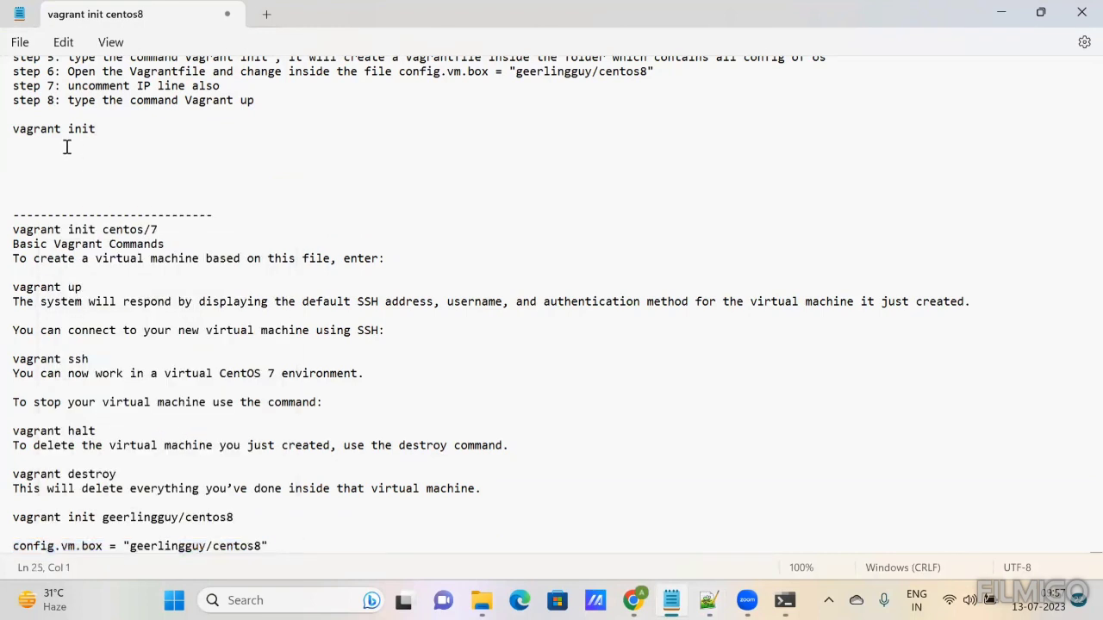
key("ctrl+v")
key("Down")
key("Down")
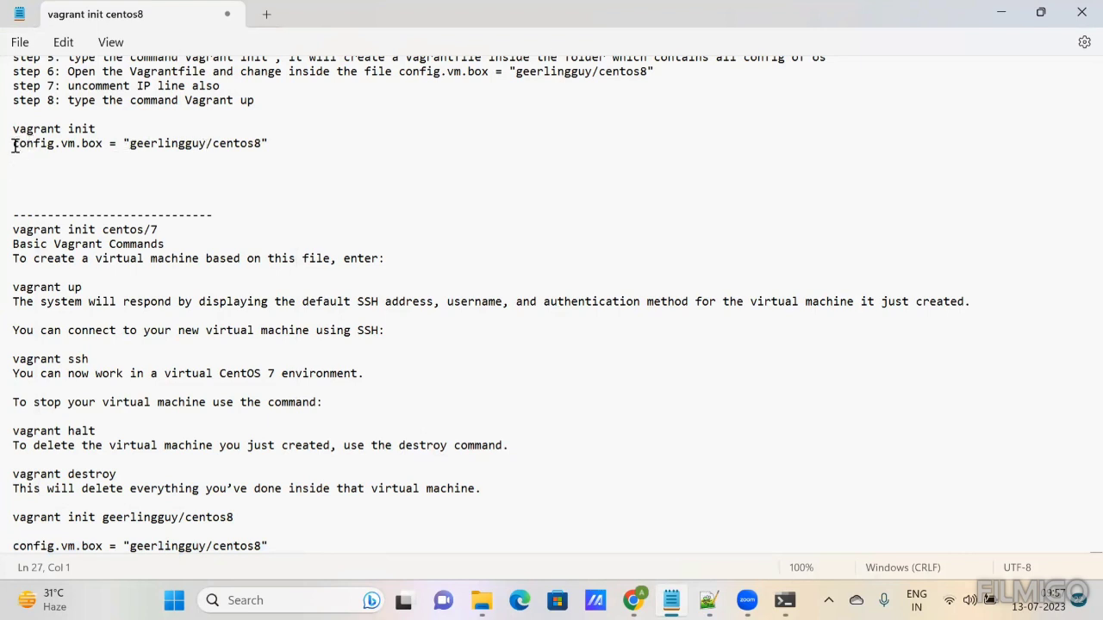
Step: Replace the config.vm.box line in the Notepad++ Vagrantfile with config.vm.box = "geerlingguy/centos8"
left_click_drag(13, 143, 272, 143)
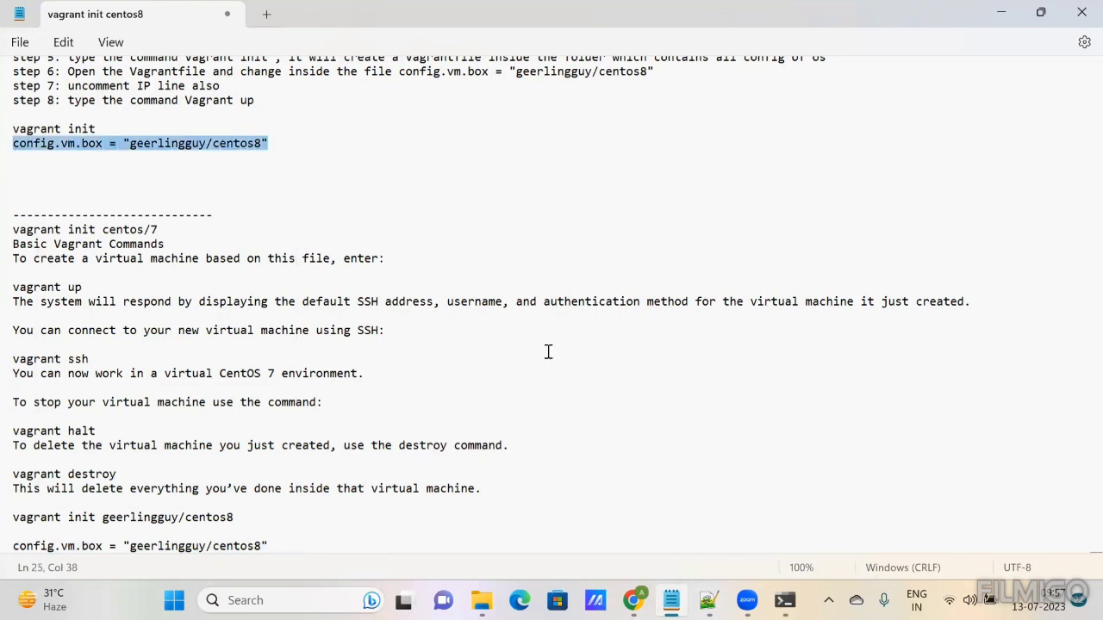
left_click(708, 600)
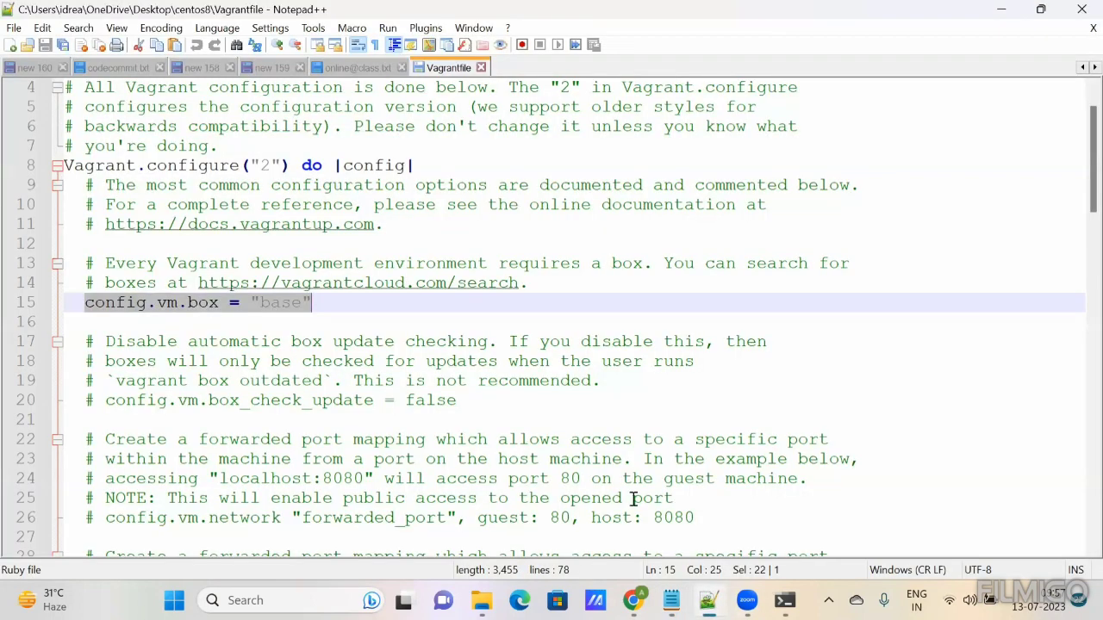
left_click(359, 315)
left_click_drag(89, 303, 310, 306)
key("ctrl+v")
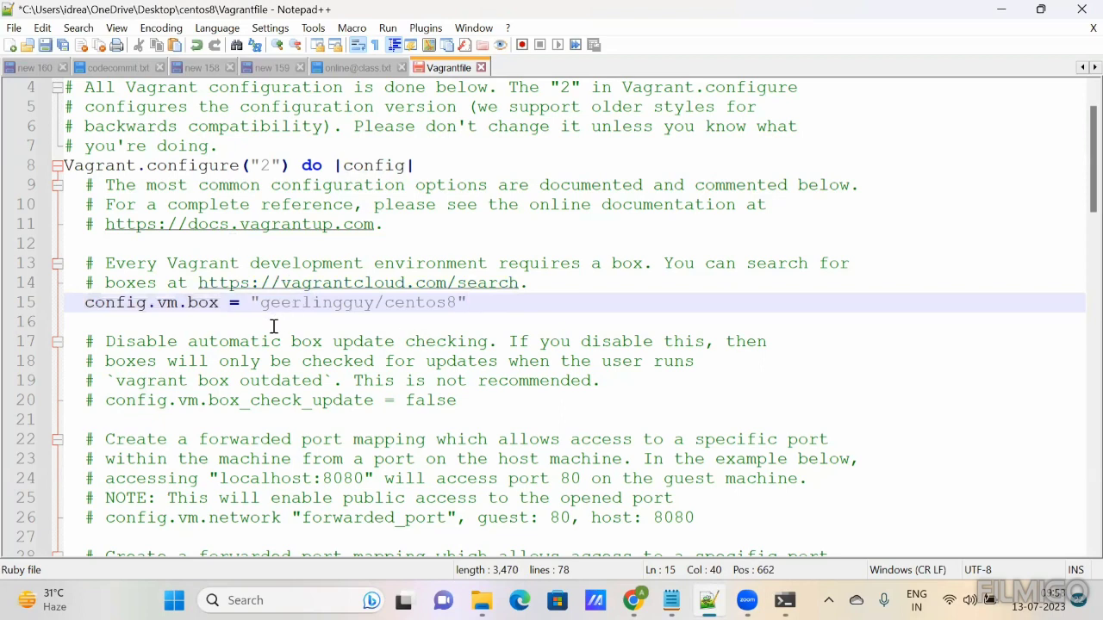
Step: Uncomment the config.vm.network "private_network" line with IP 192.168.33.10 and save the Vagrantfile
scroll(274, 328, "down", 1)
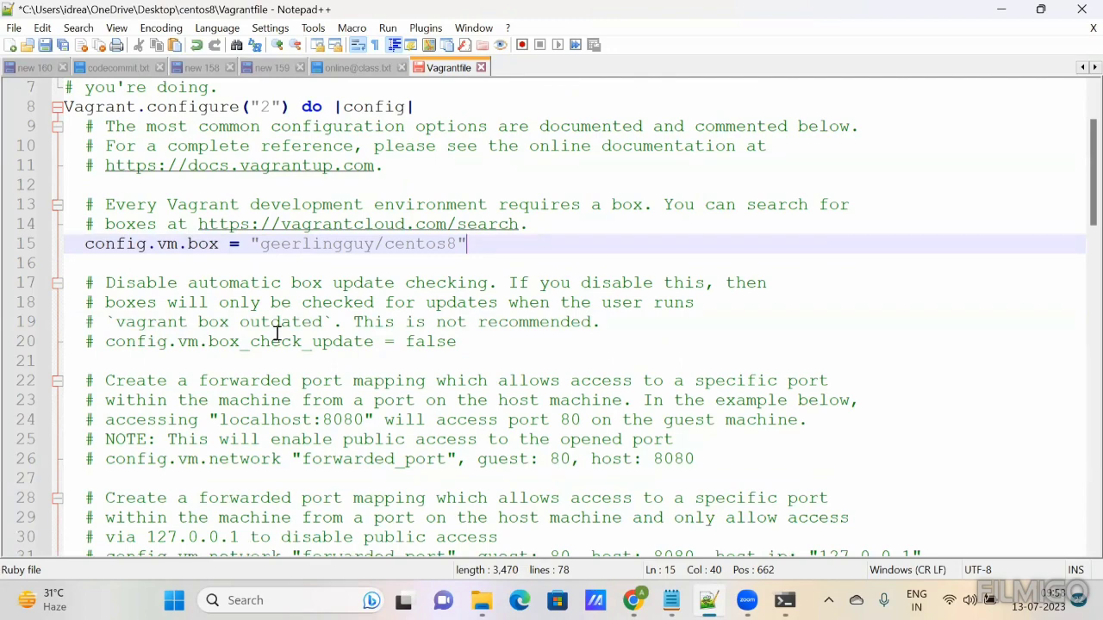
scroll(277, 332, "down", 7)
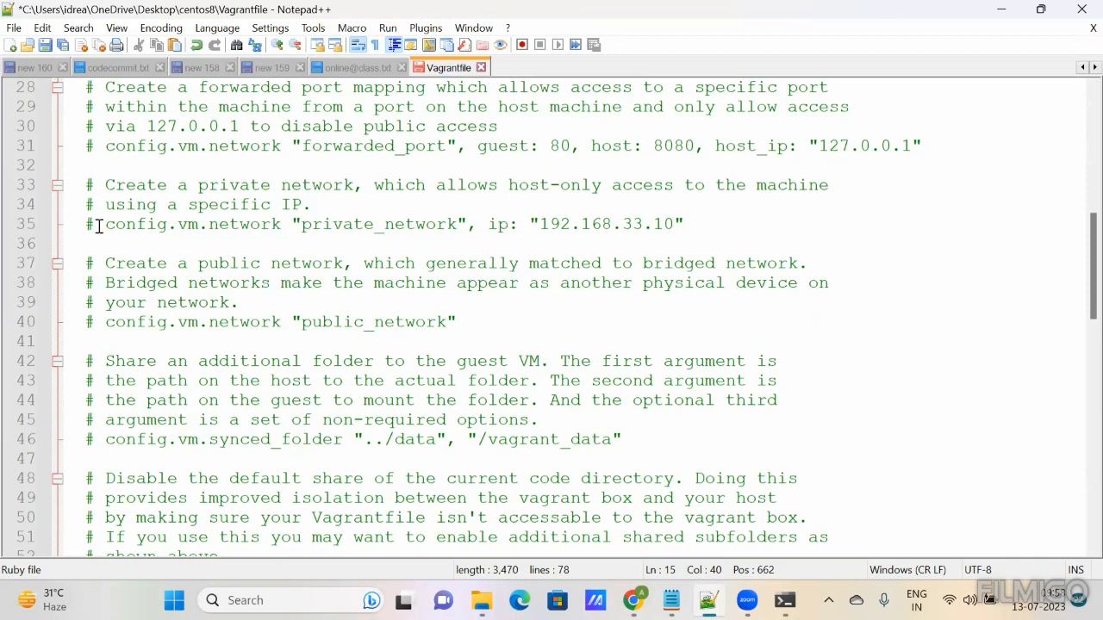
left_click(102, 225)
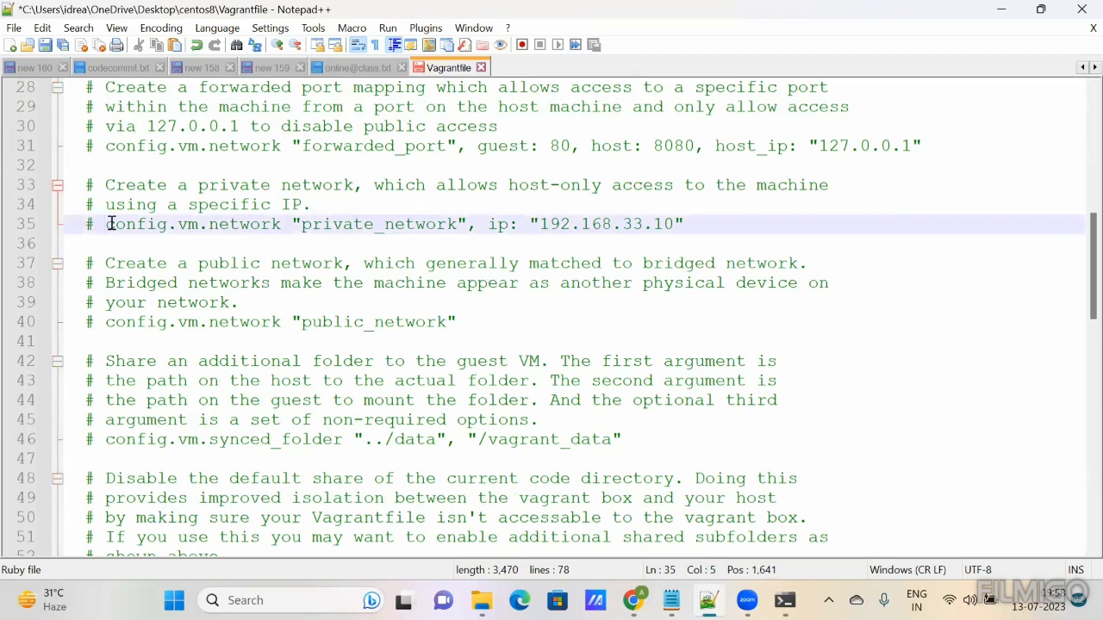
key("BackSpace")
key("BackSpace")
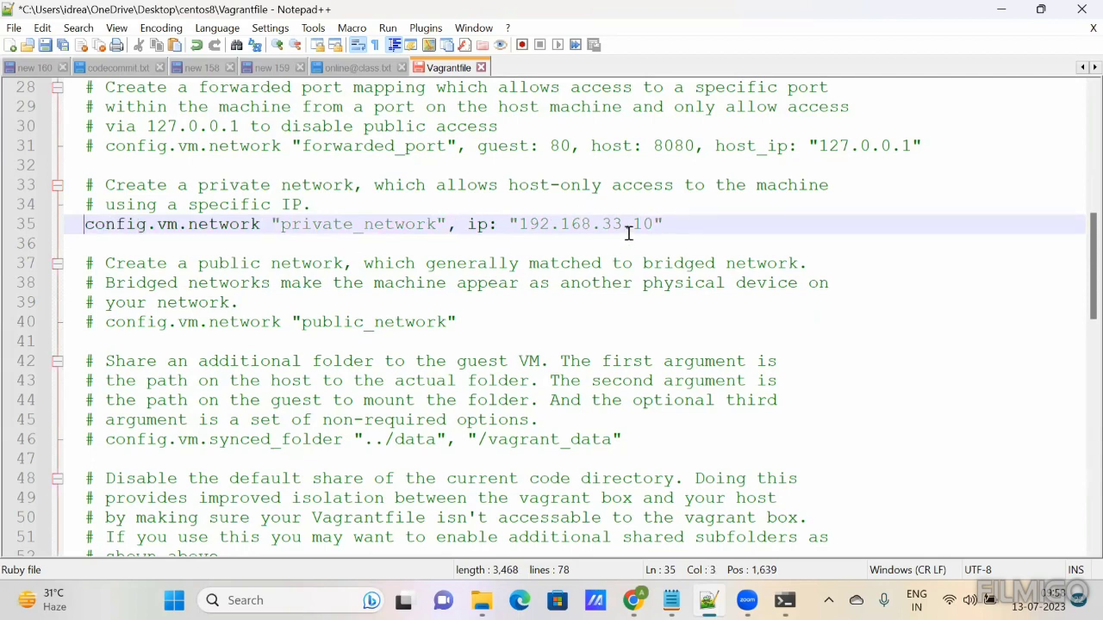
left_click_drag(518, 224, 659, 224)
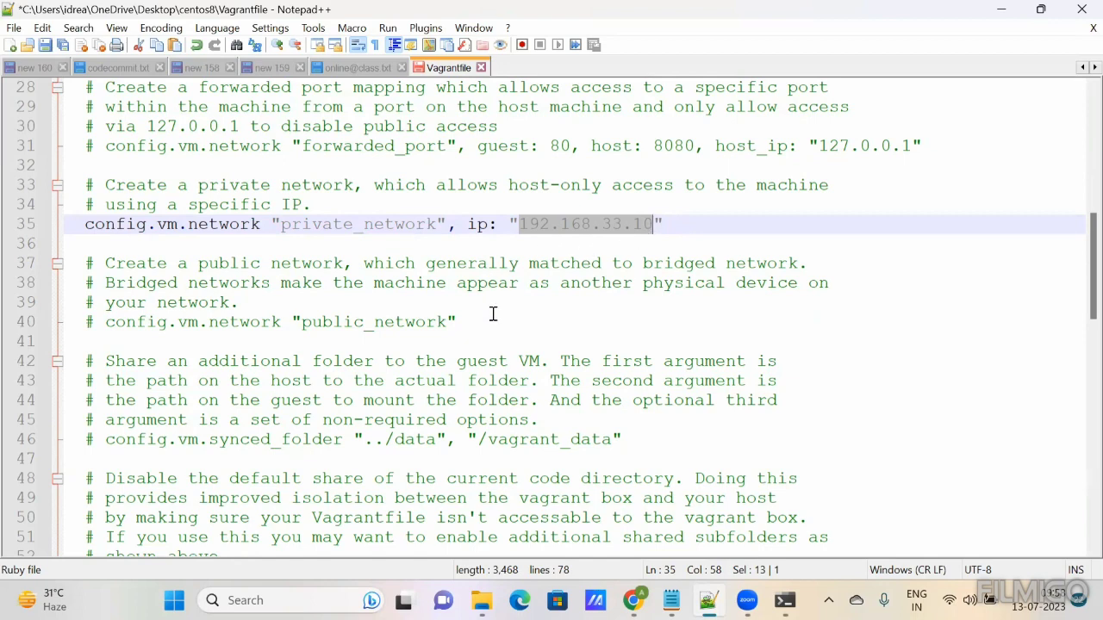
key("ctrl+s")
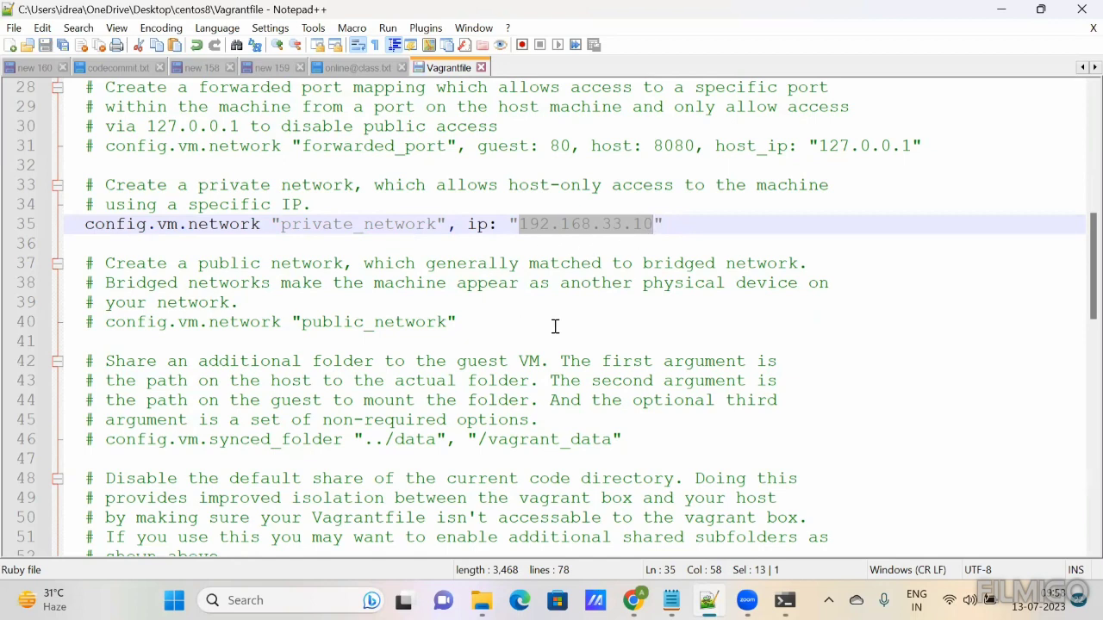
Step: Minimize Notepad++, copy the "vagrant up" command from the Notepad notes, and return to the centos8 folder
left_click(1004, 10)
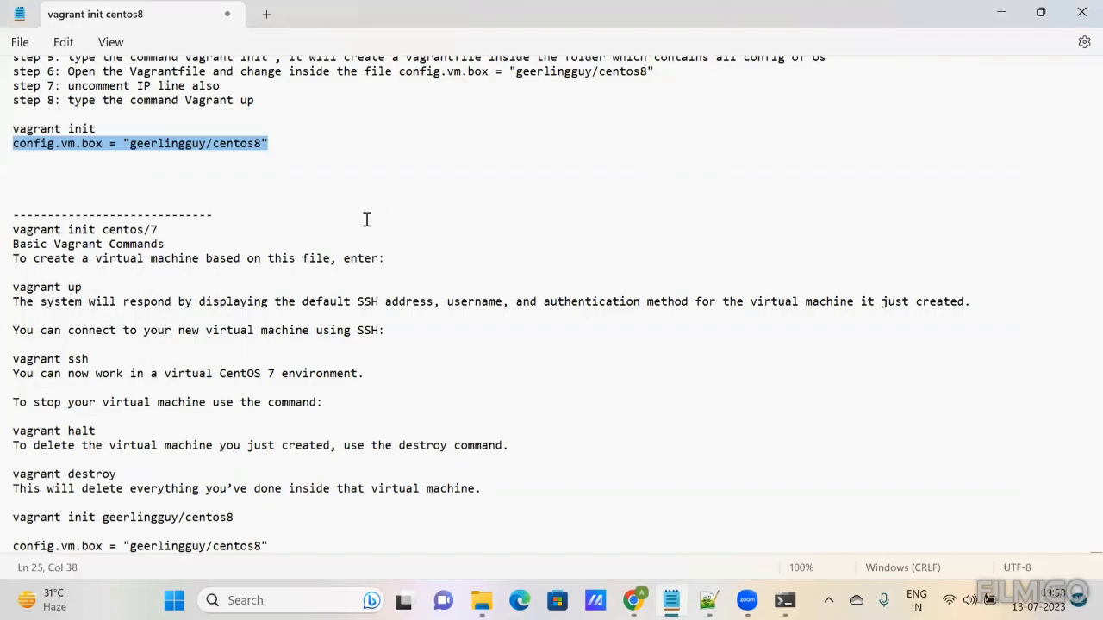
left_click_drag(12, 287, 84, 288)
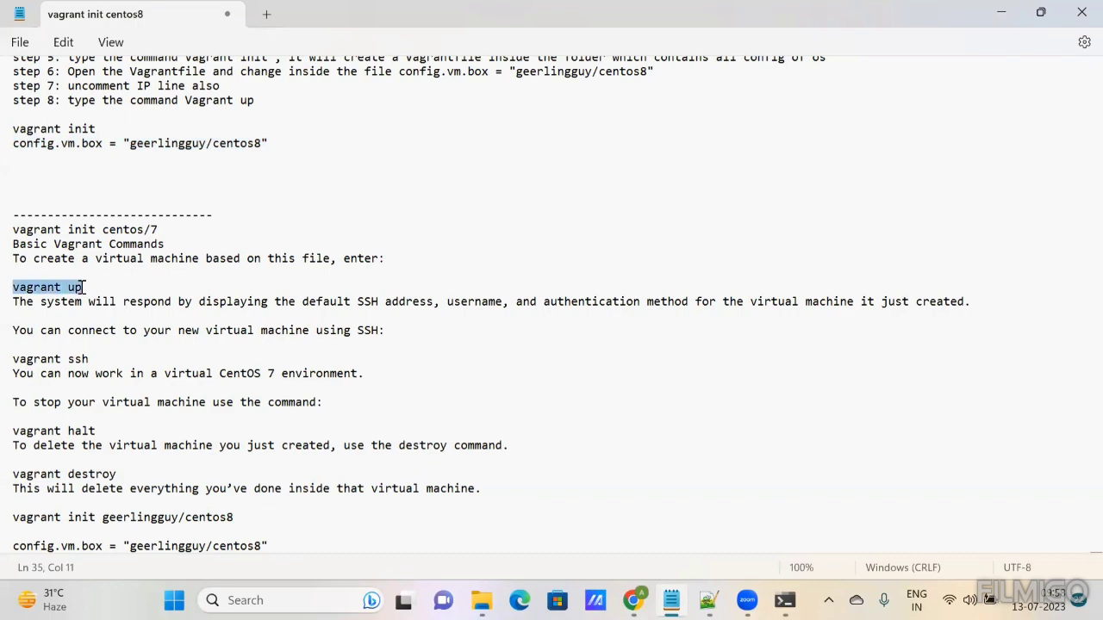
right_click(85, 287)
left_click(123, 92)
left_click(1001, 13)
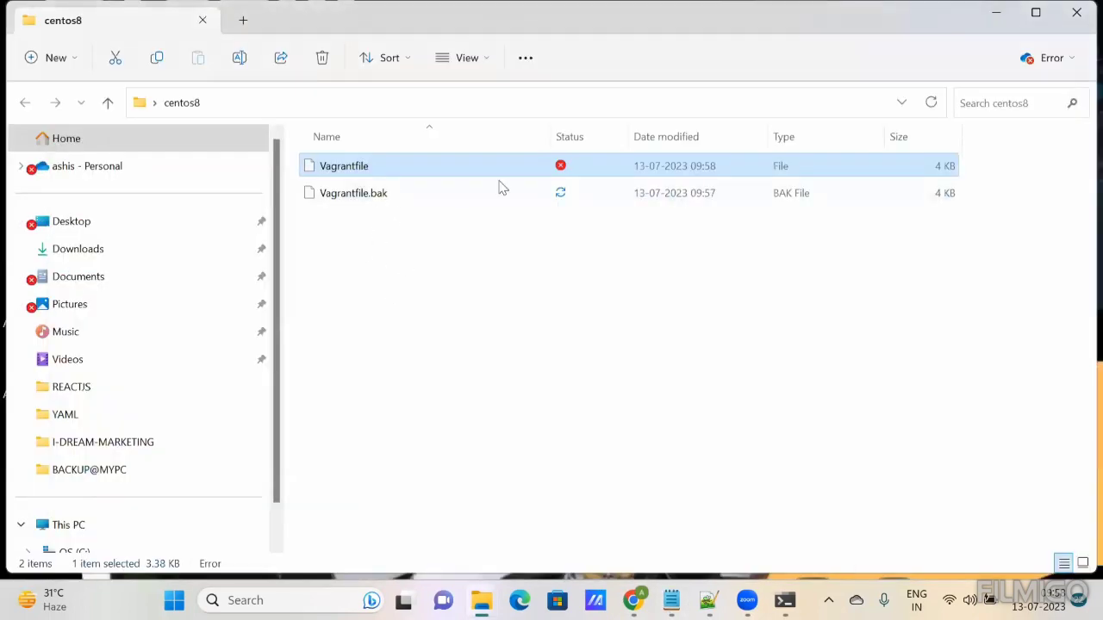
Step: Run "vagrant up" in the centos8 Command Prompt to start the virtual machine, and close the prompt
left_click(784, 600)
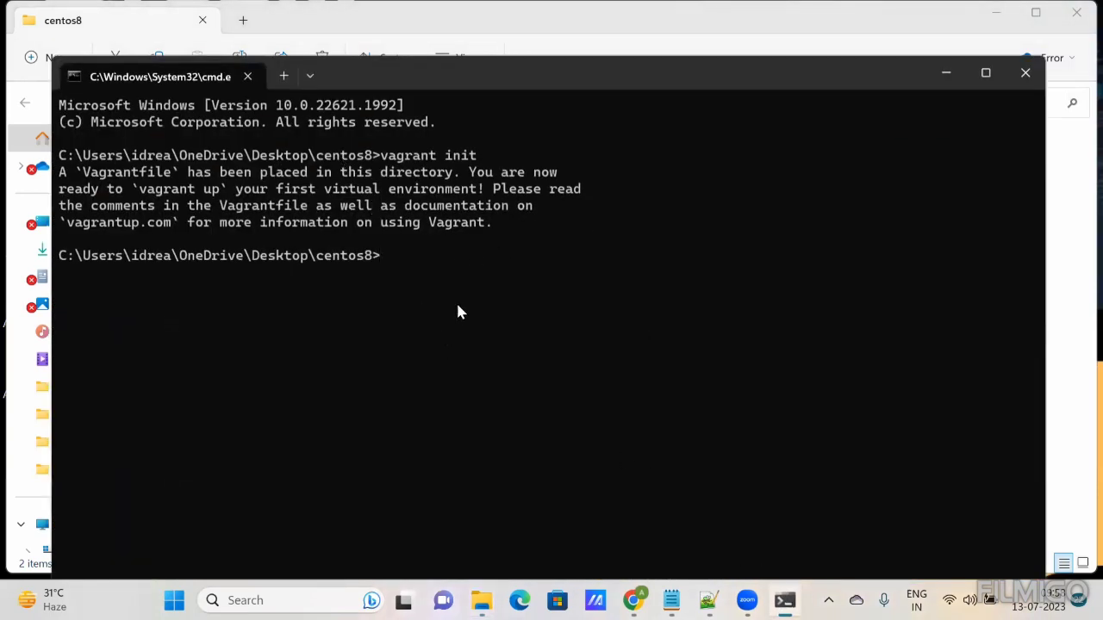
type("vagrant up")
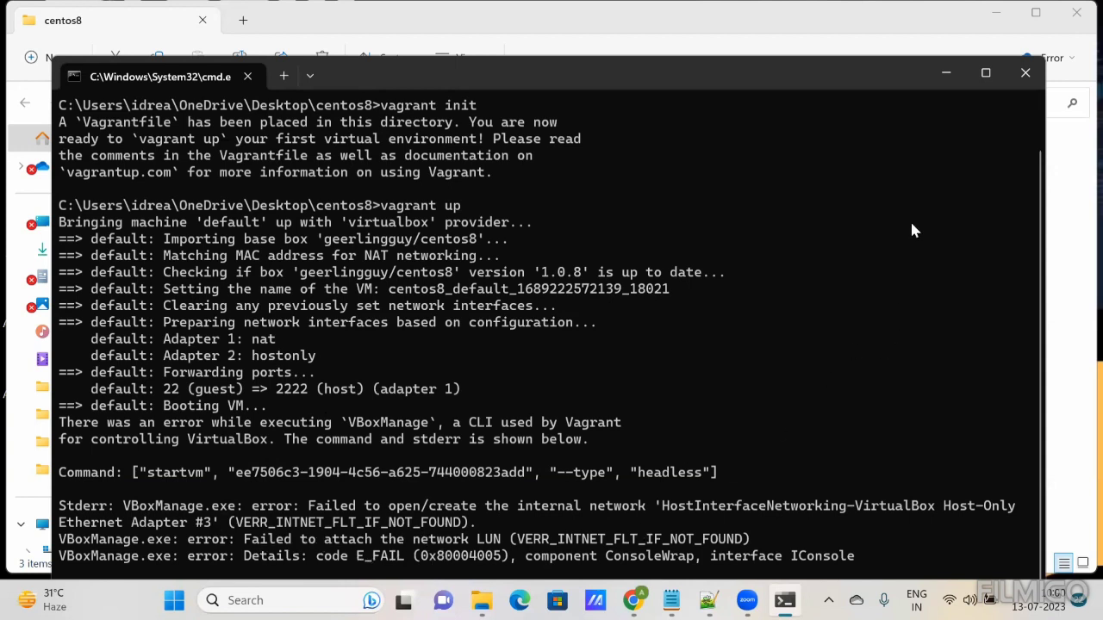
left_click(1022, 78)
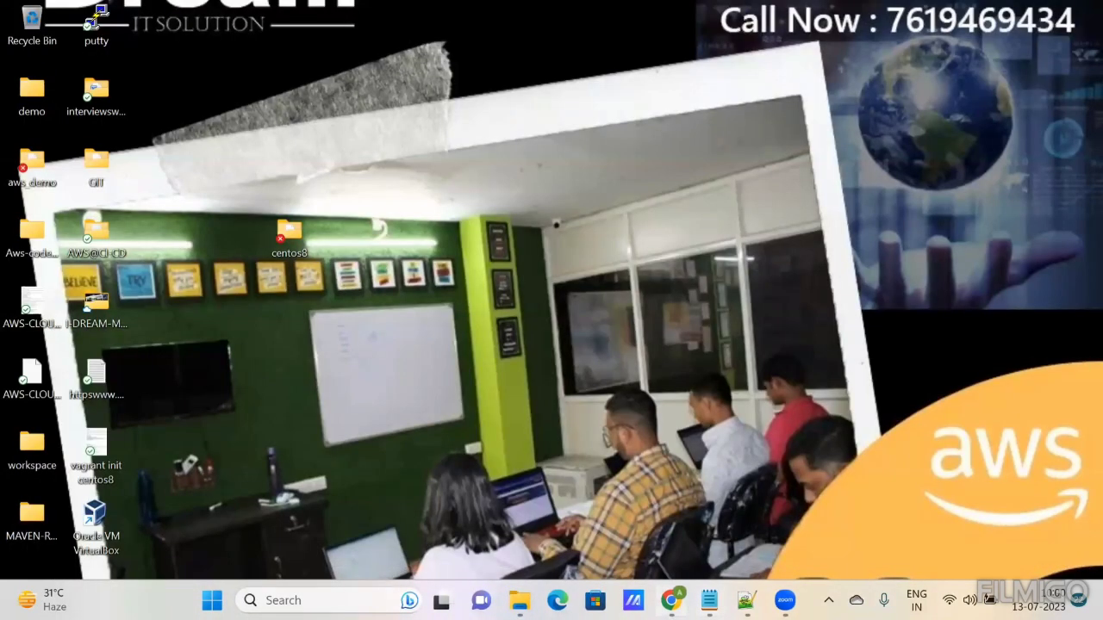
Step: Switch to Chrome and try to close it, cancelling the leave-site prompt to stay on the devops@class diagram
left_click(672, 600)
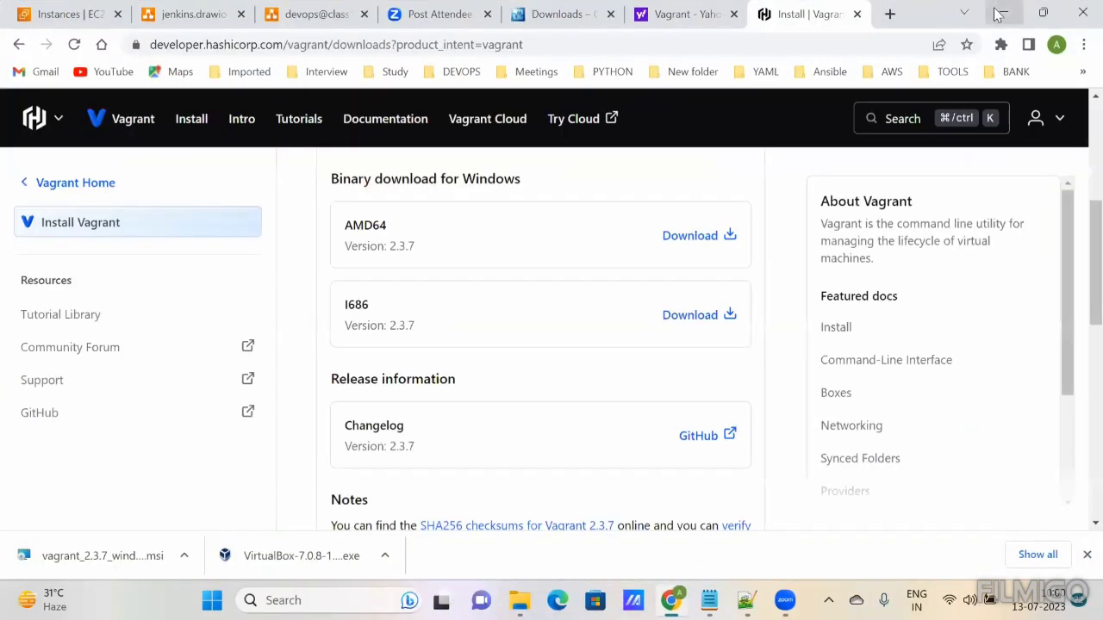
left_click(1083, 12)
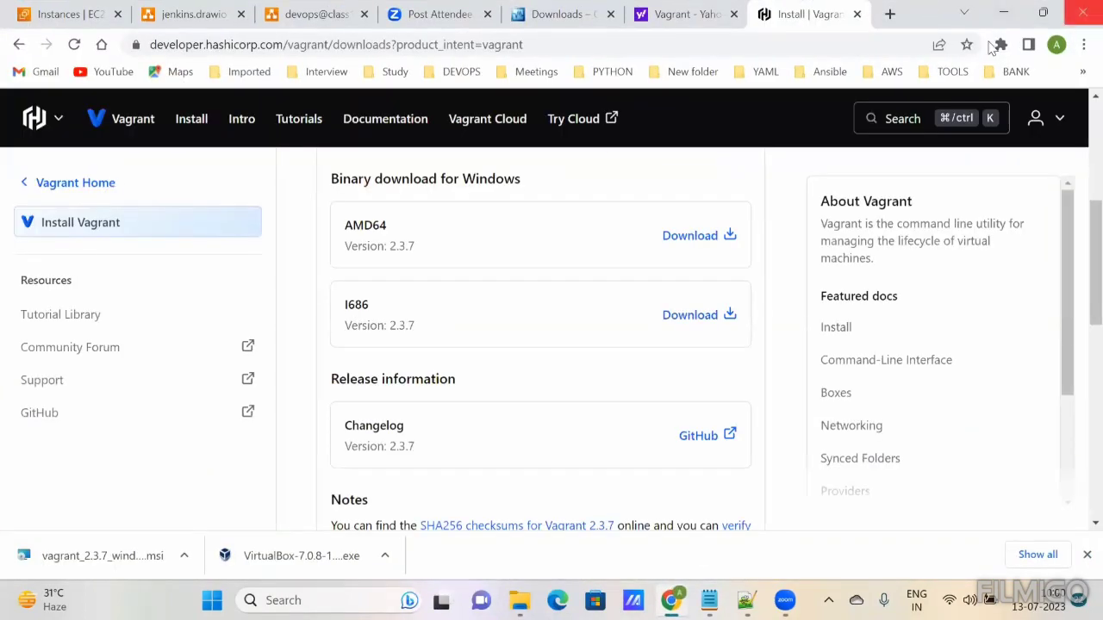
left_click(690, 148)
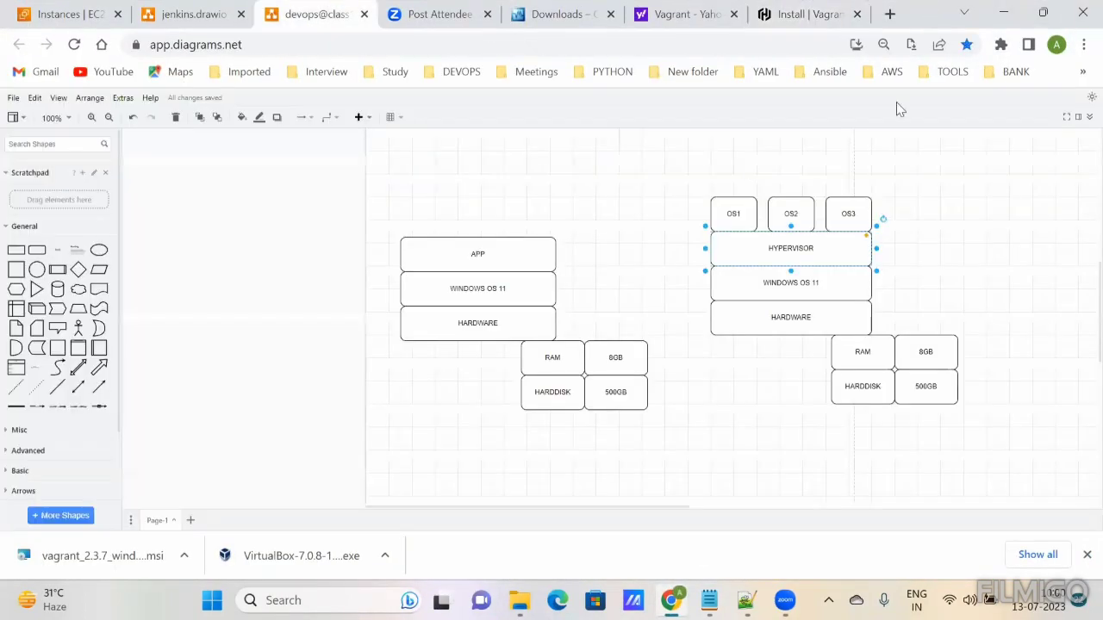
left_click(1081, 17)
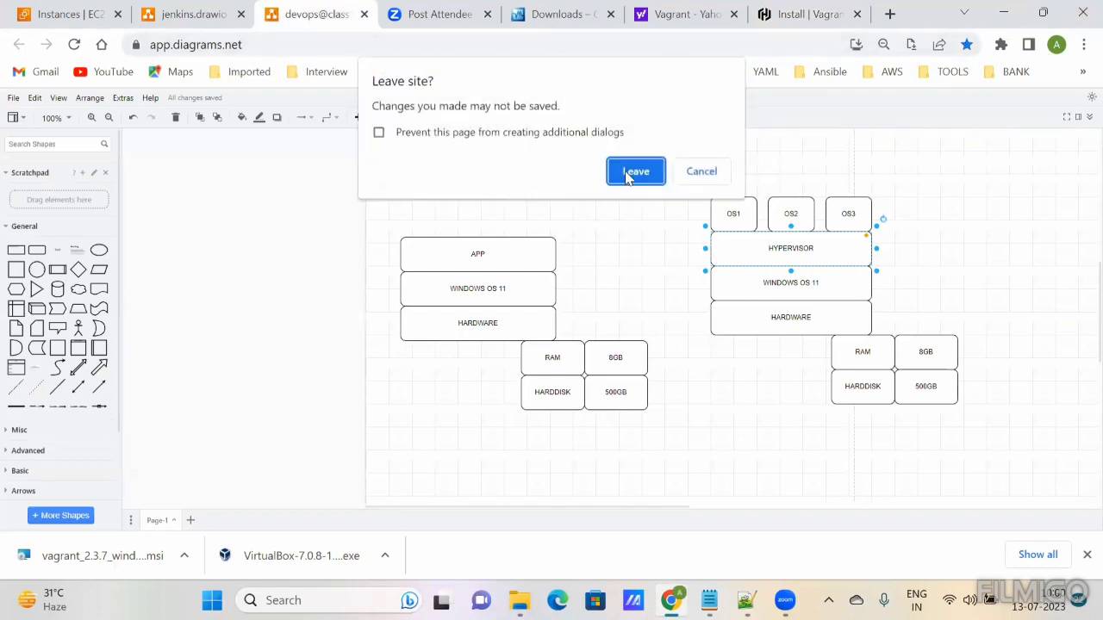
left_click(701, 170)
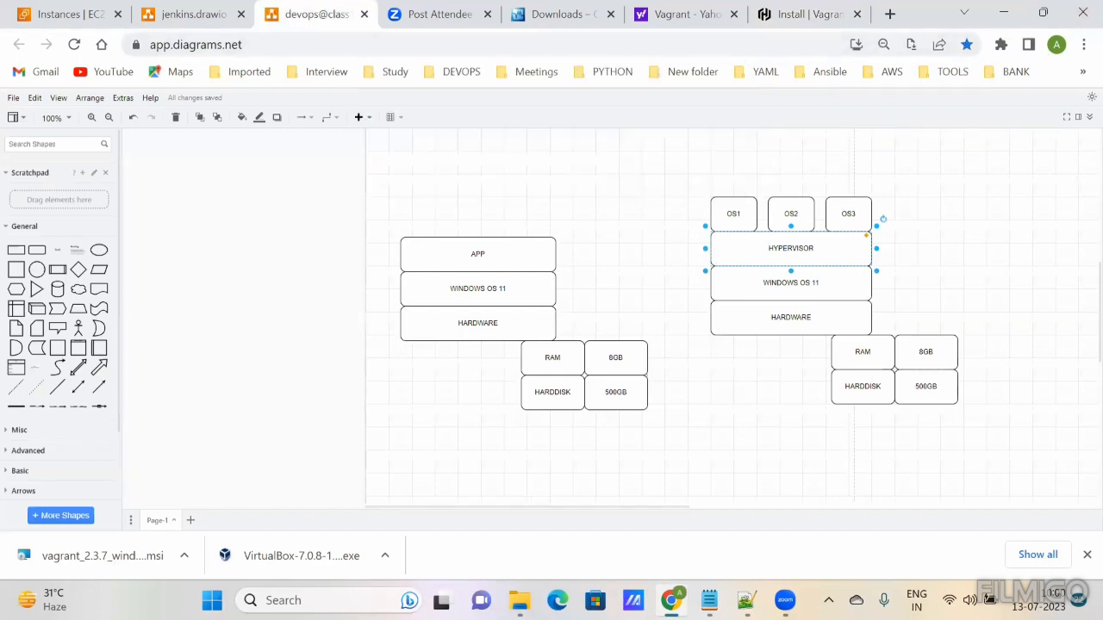
Step: Open the Snipping Tool and capture a rectangular snip covering both stacked OS and hypervisor diagrams
left_click(292, 601)
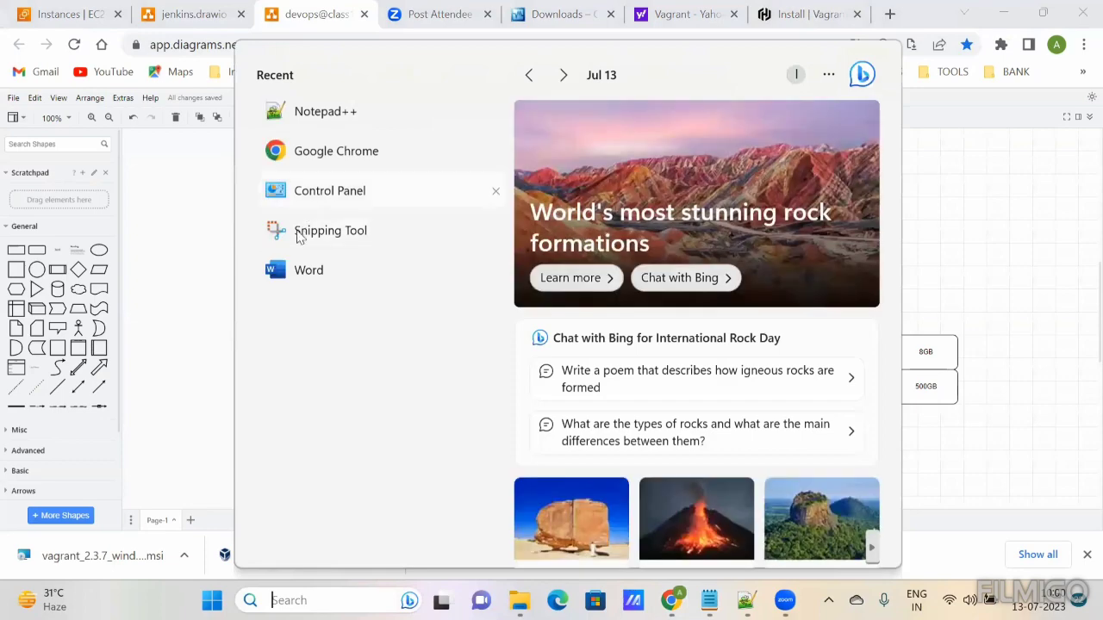
left_click(456, 238)
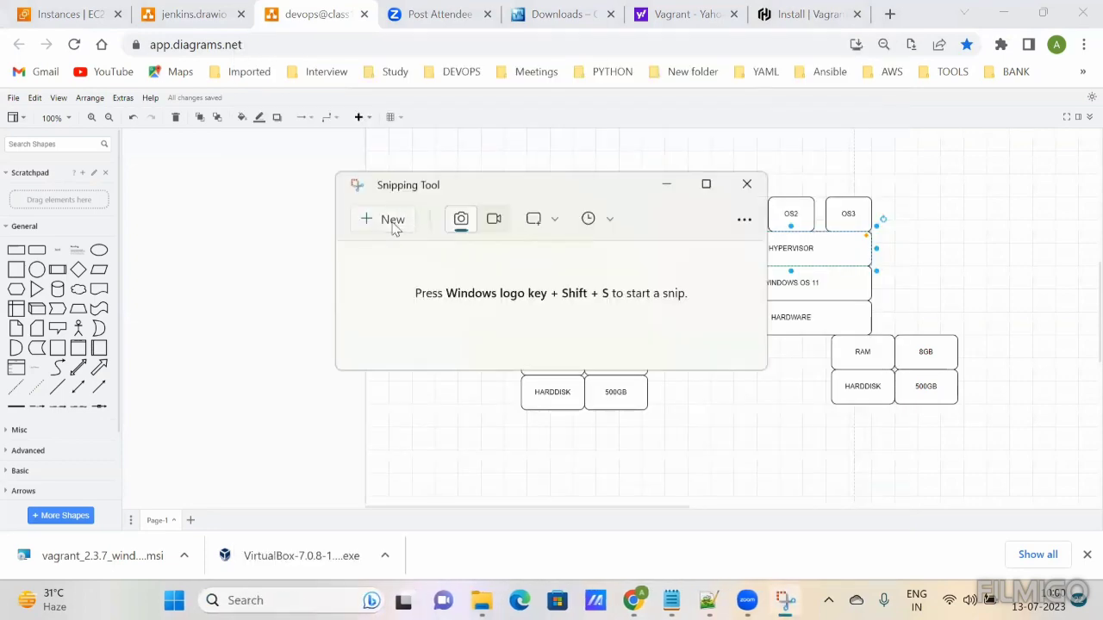
left_click(368, 186)
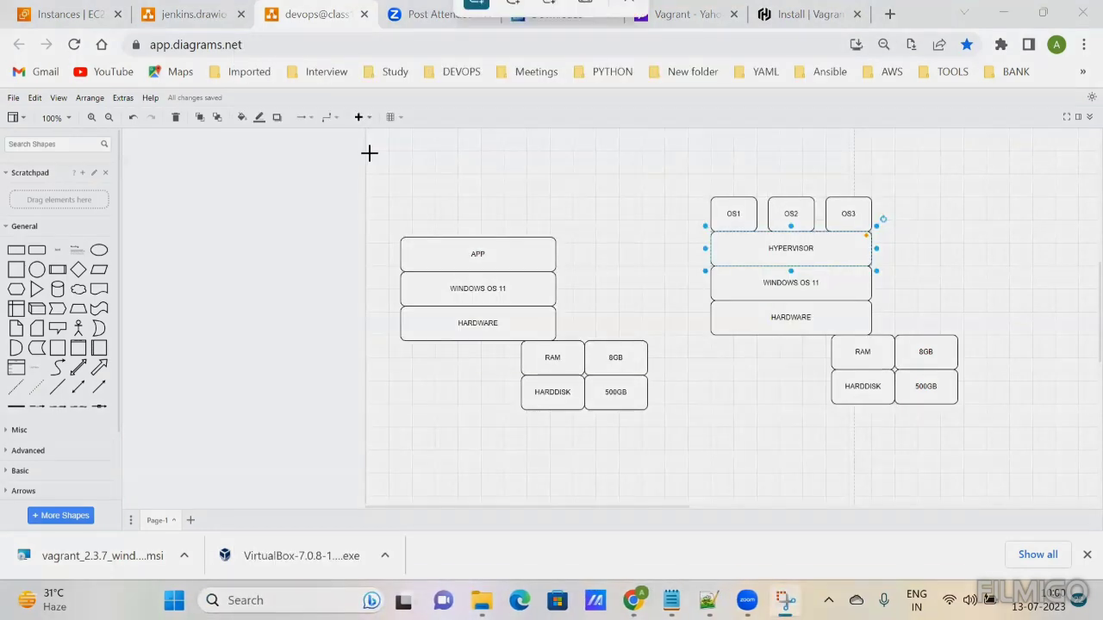
left_click_drag(370, 153, 1023, 477)
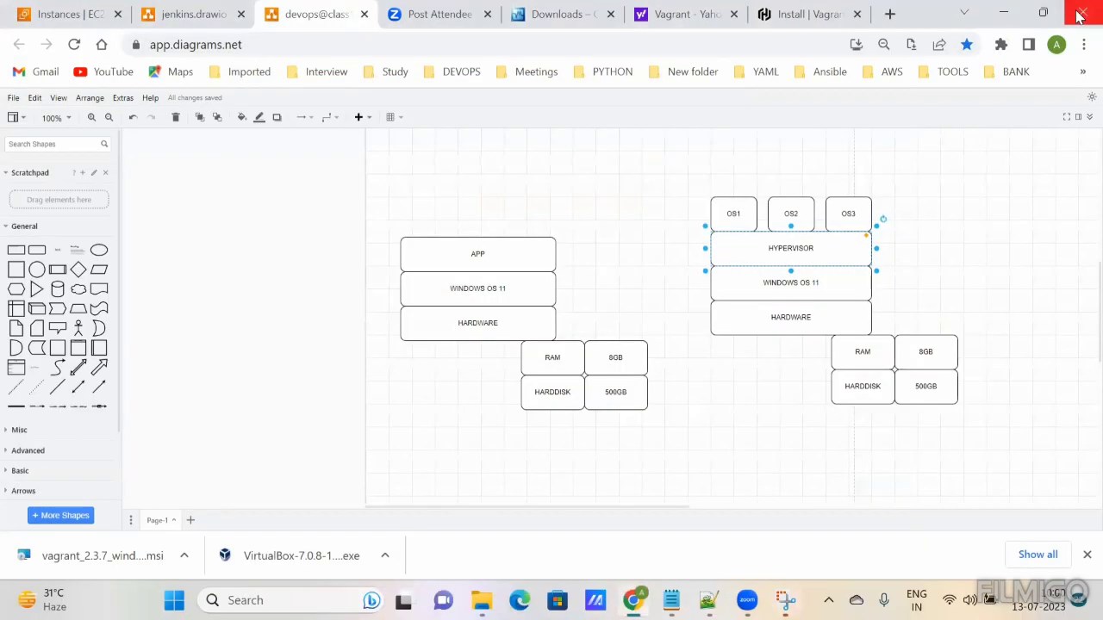
Step: Close Chrome, leaving the diagrams.net site despite the unsaved-changes prompt, and return to the Snipping Tool
left_click(1078, 17)
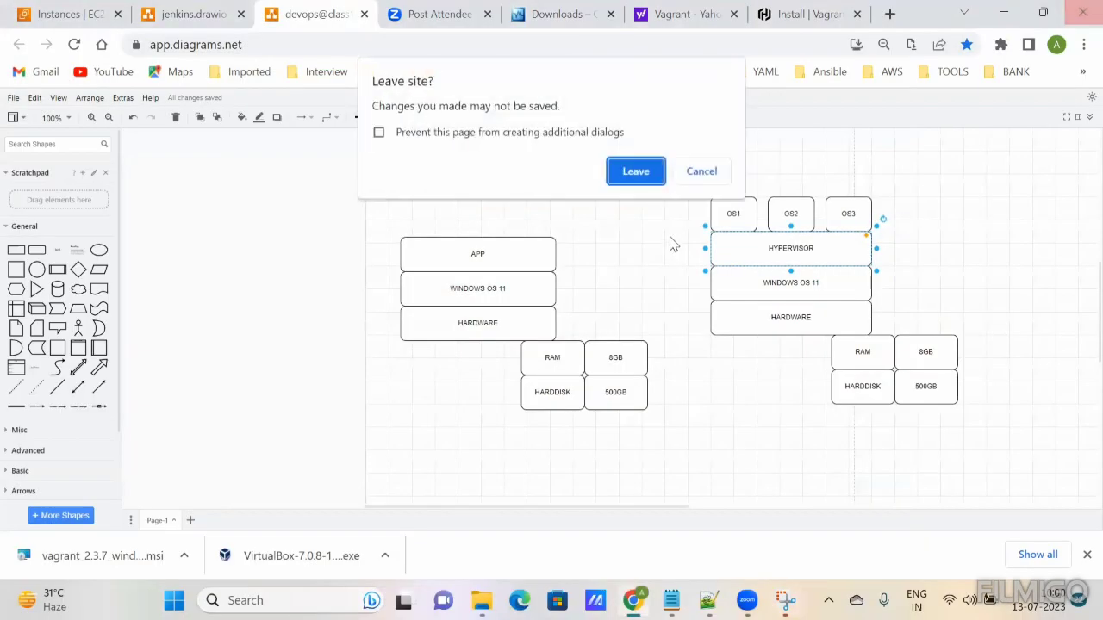
left_click(631, 178)
left_click(784, 551)
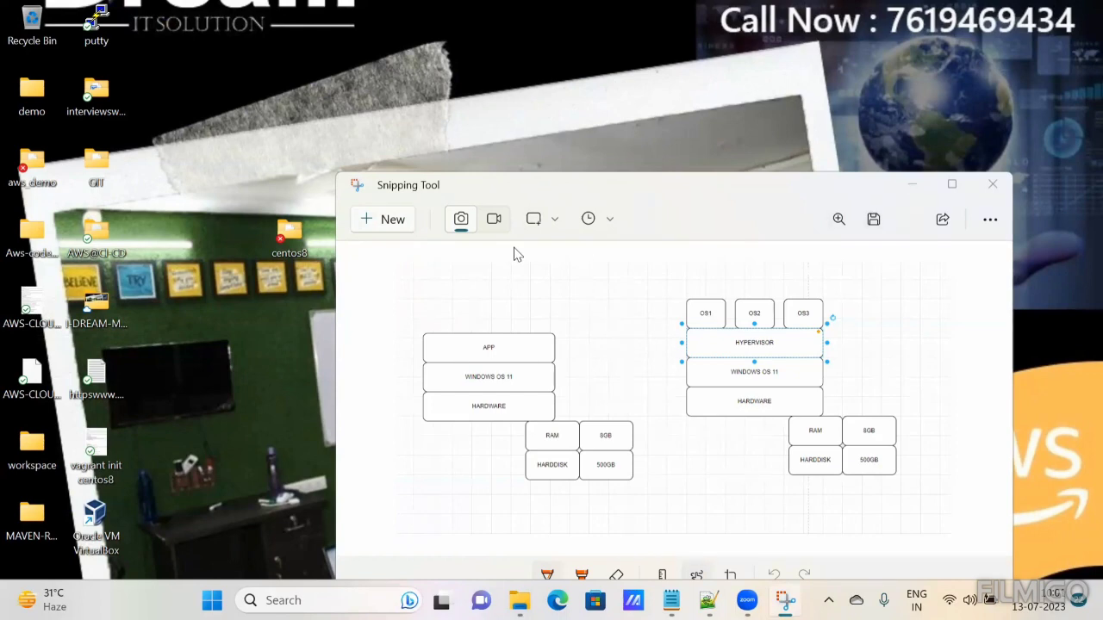
Step: Save the diagram snip as a PNG named 1 in the UNIX folder and close the Snipping Tool
key("ctrl+s")
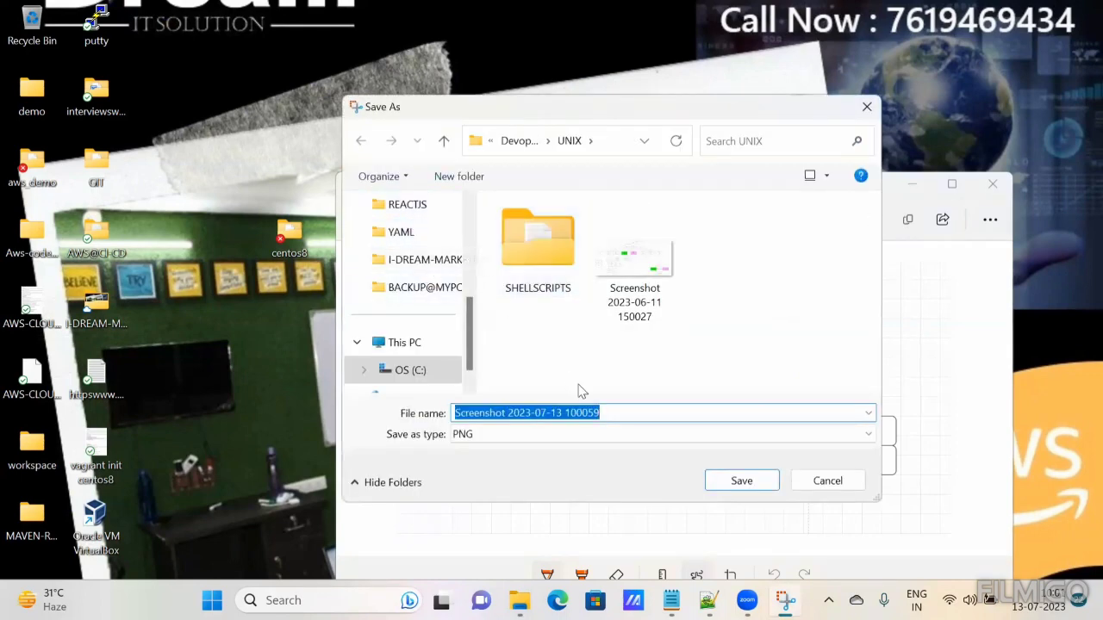
type("1")
left_click(739, 482)
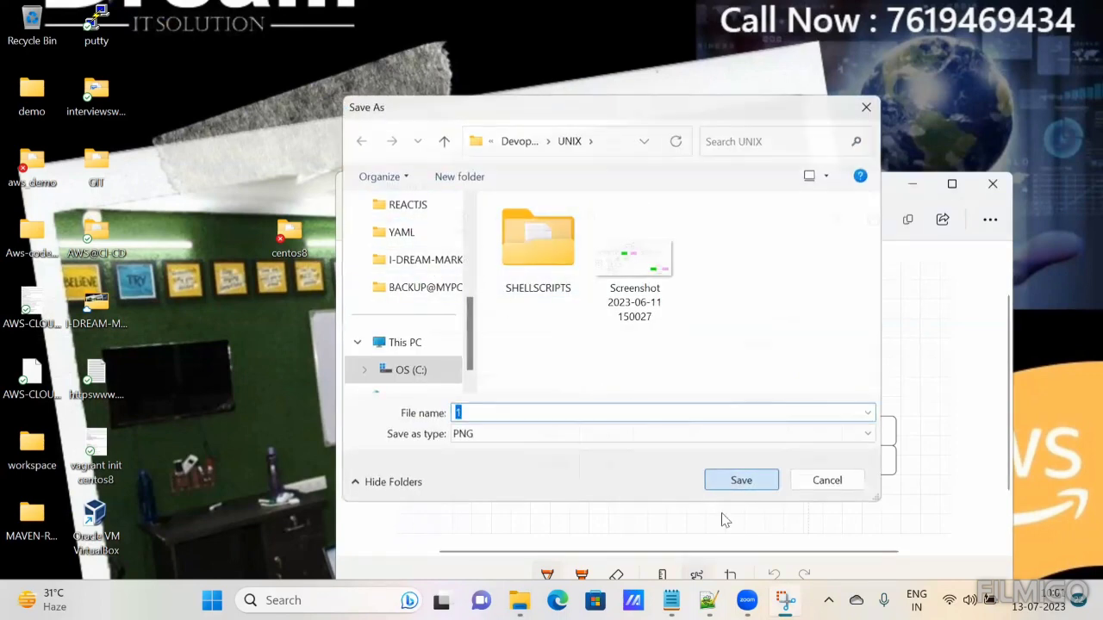
left_click(992, 185)
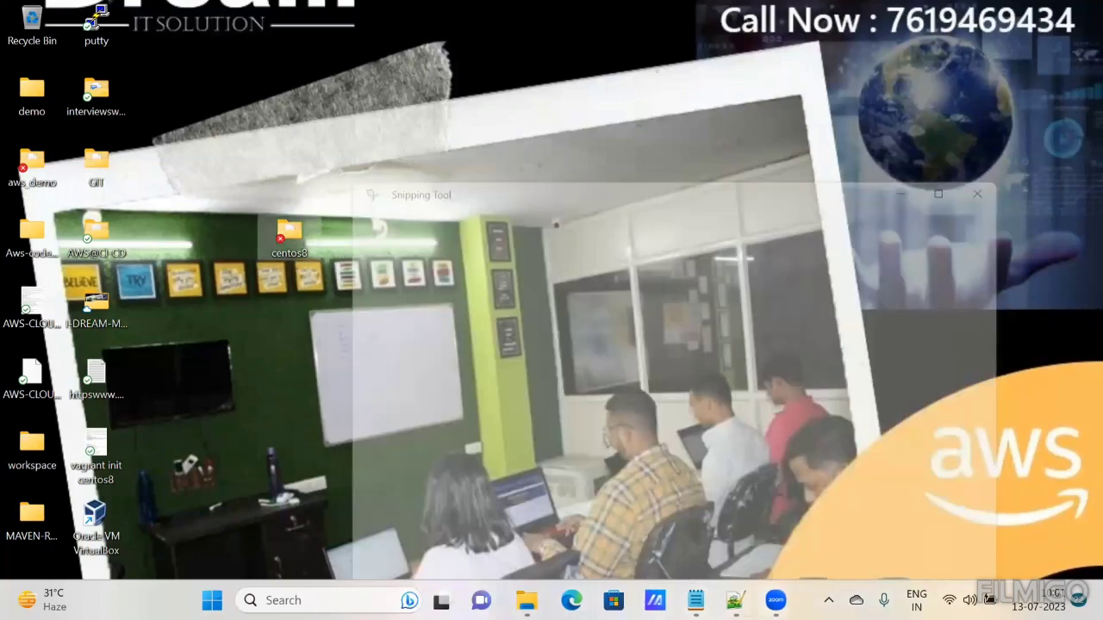
Step: Switch to Notepad++ with the Vagrantfile, close it, and dismiss Windows Search to return to the desktop
left_click(746, 600)
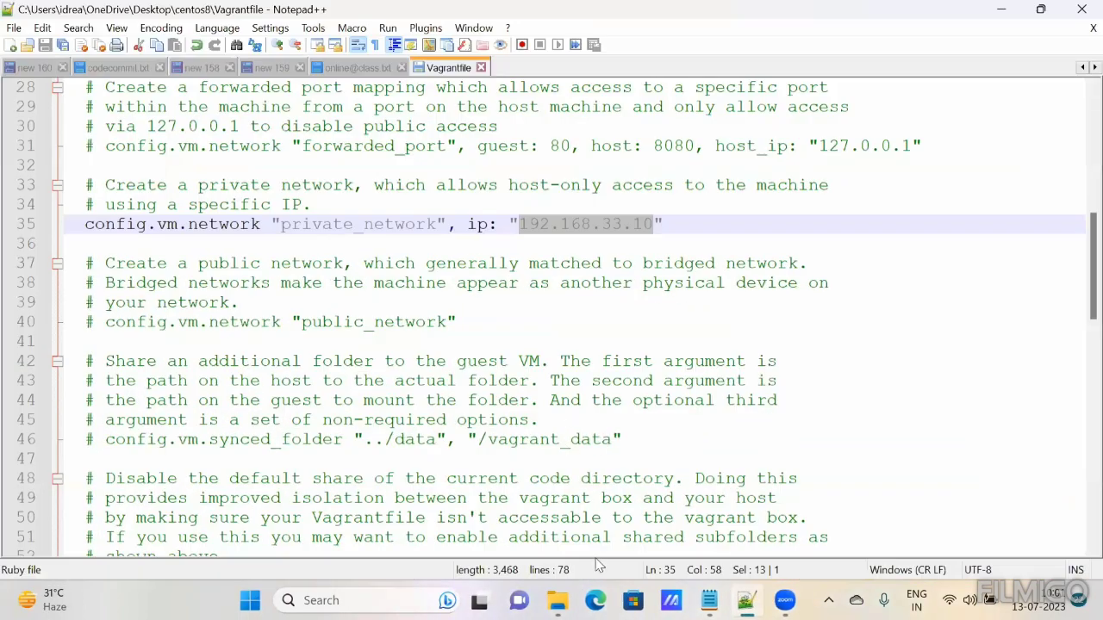
left_click(320, 600)
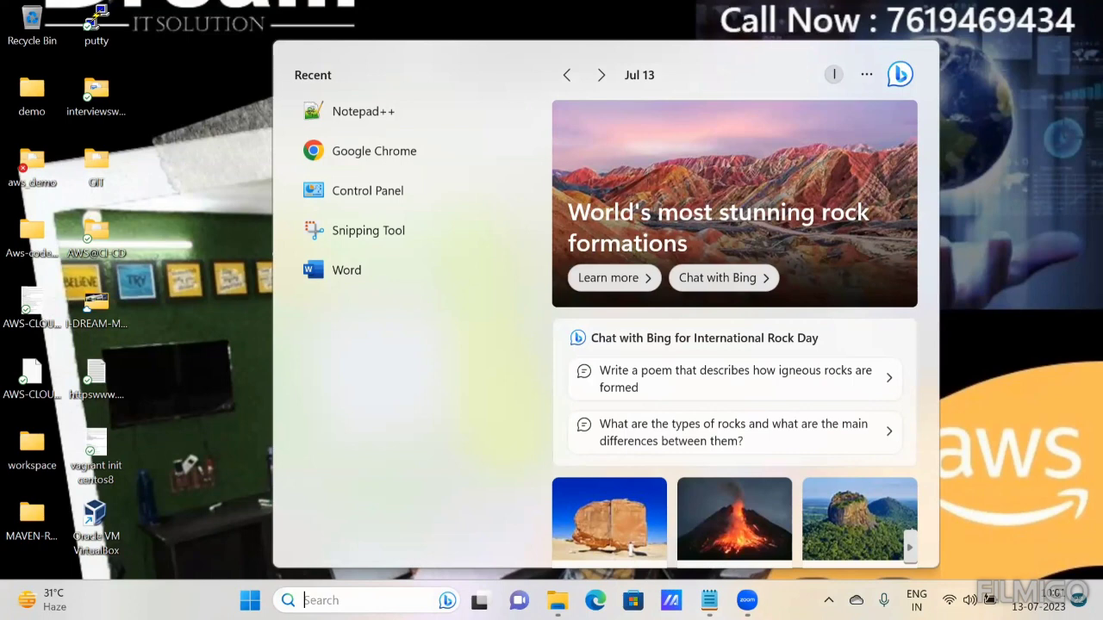
left_click(992, 166)
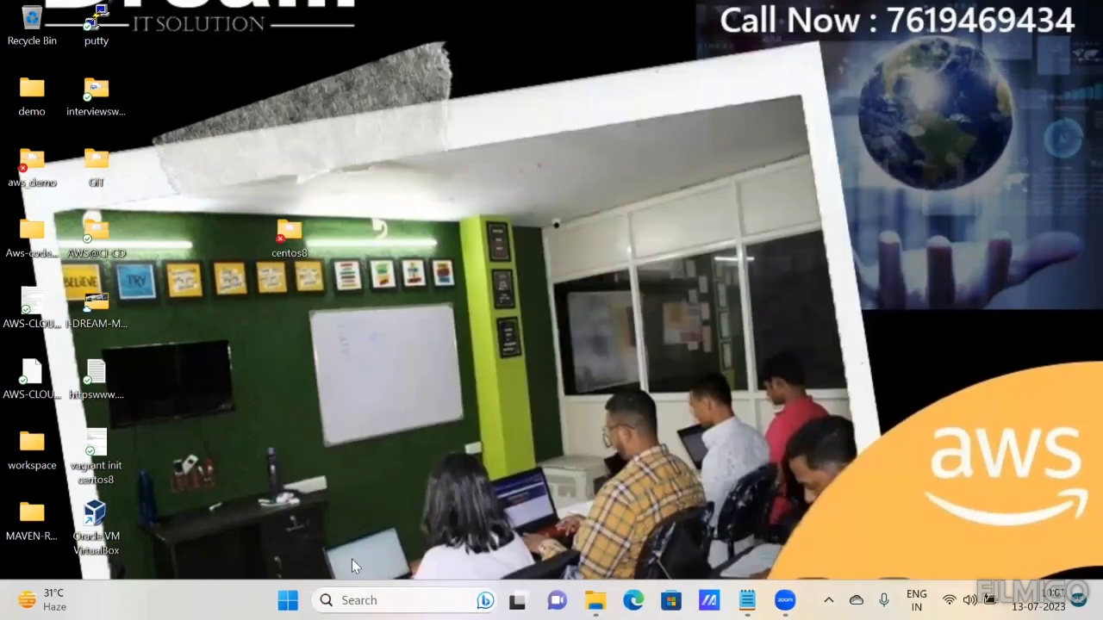
left_click(374, 601)
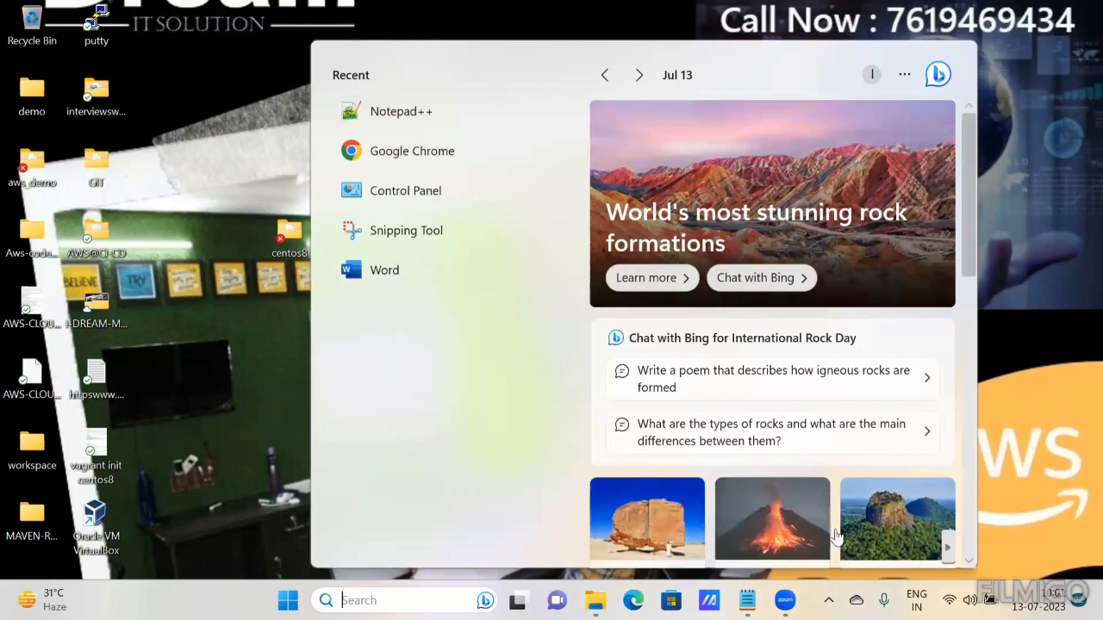
key("Escape")
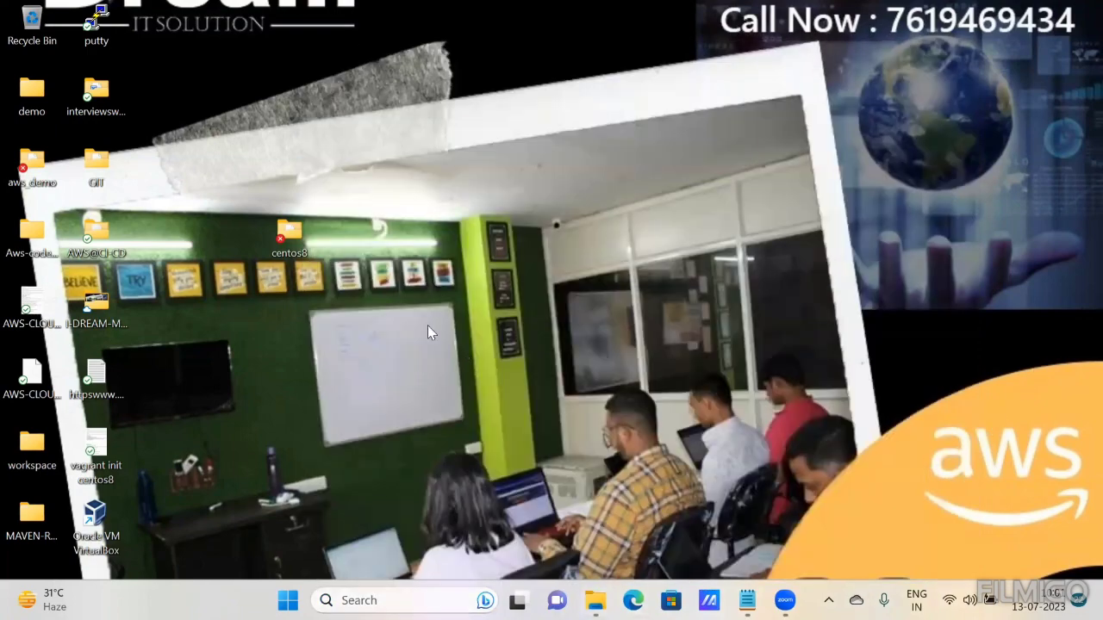
right_click(436, 297)
left_click(484, 260)
Step: Close the "vagrant init centos8" notes in Notepad, saving the changes, and restart the computer
left_click(747, 601)
key("alt+F4")
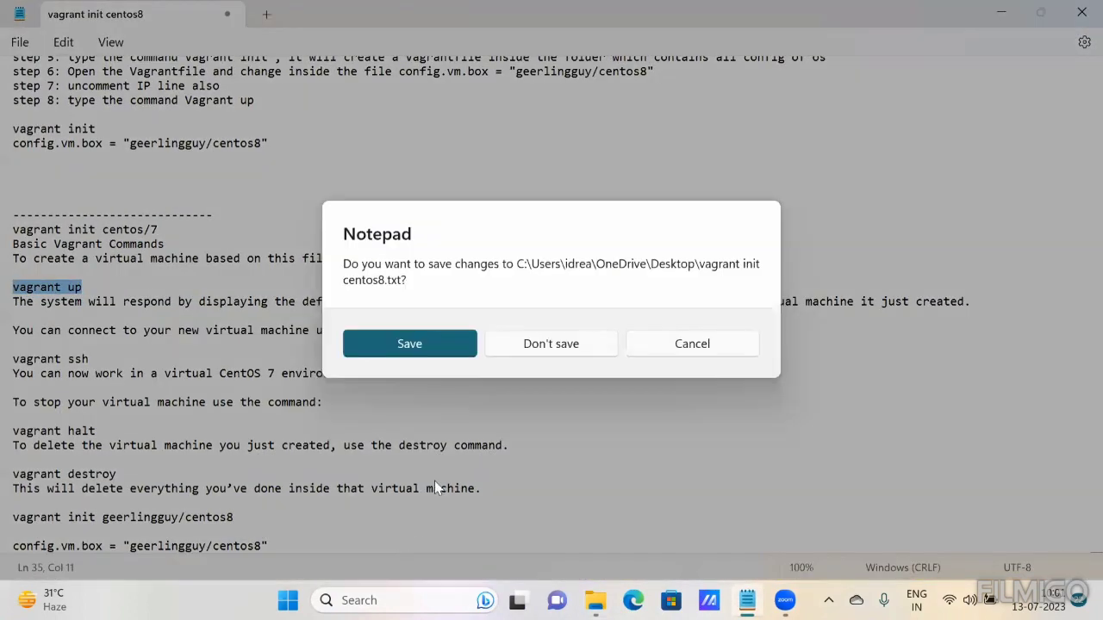
left_click(437, 352)
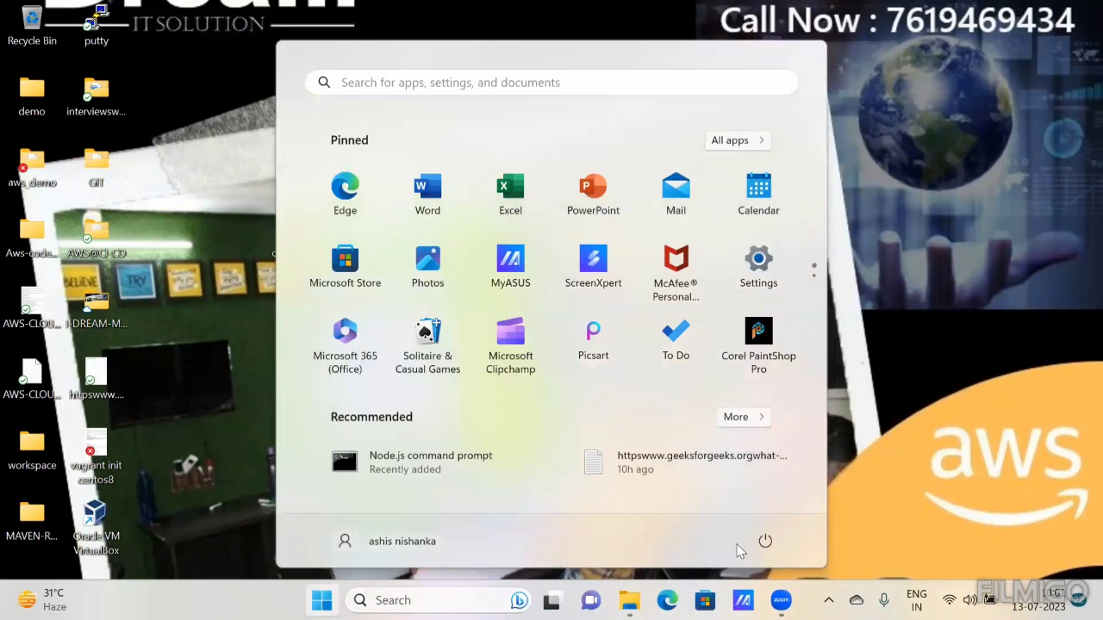
left_click(764, 540)
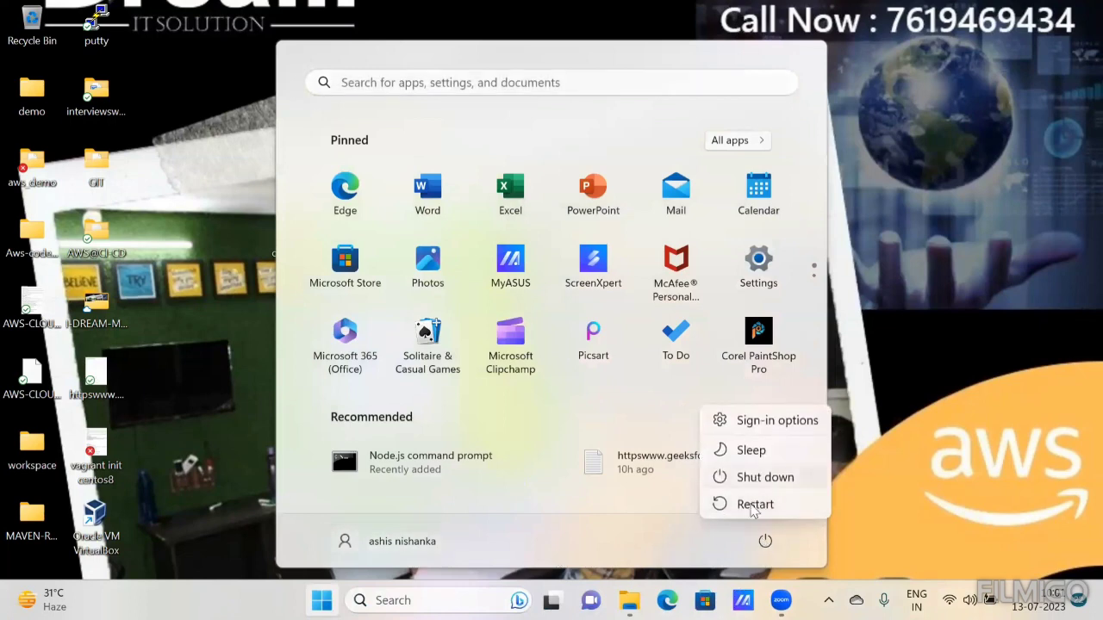
left_click(635, 342)
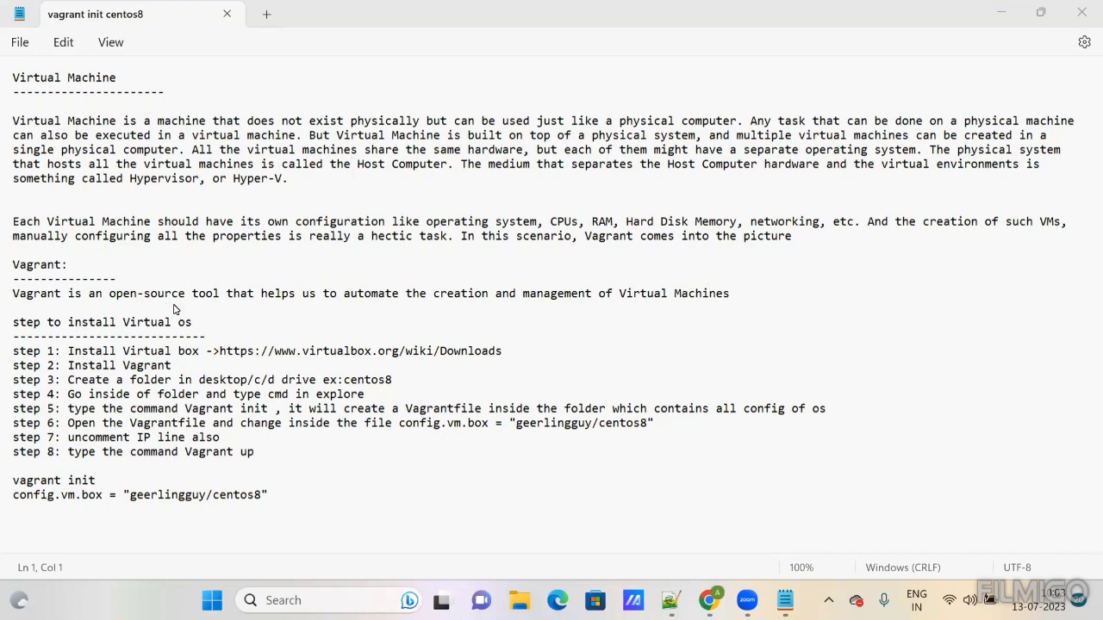
Step: Minimize Notepad, open the desktop centos8 folder, and launch a Command Prompt there with "cmd"
left_click(1000, 16)
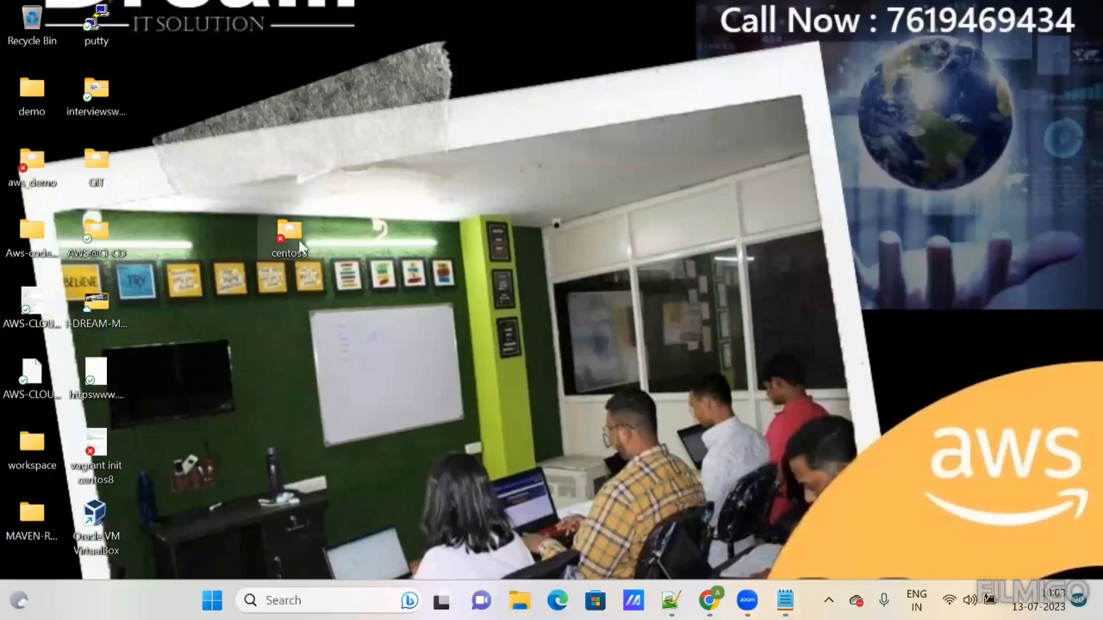
double_click(290, 234)
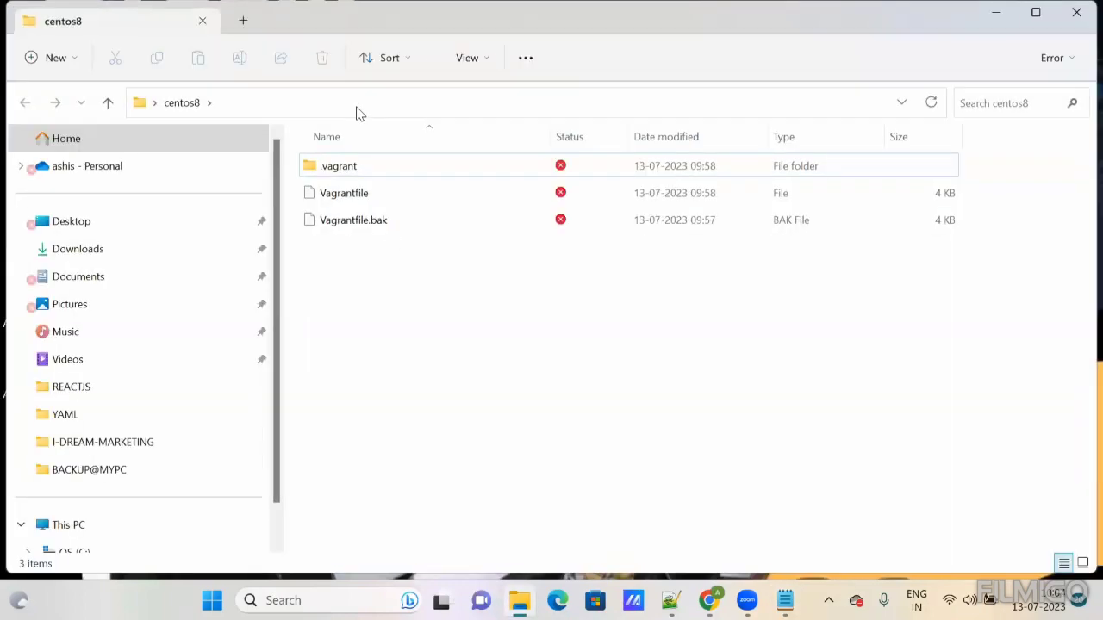
left_click(358, 104)
type("cmd")
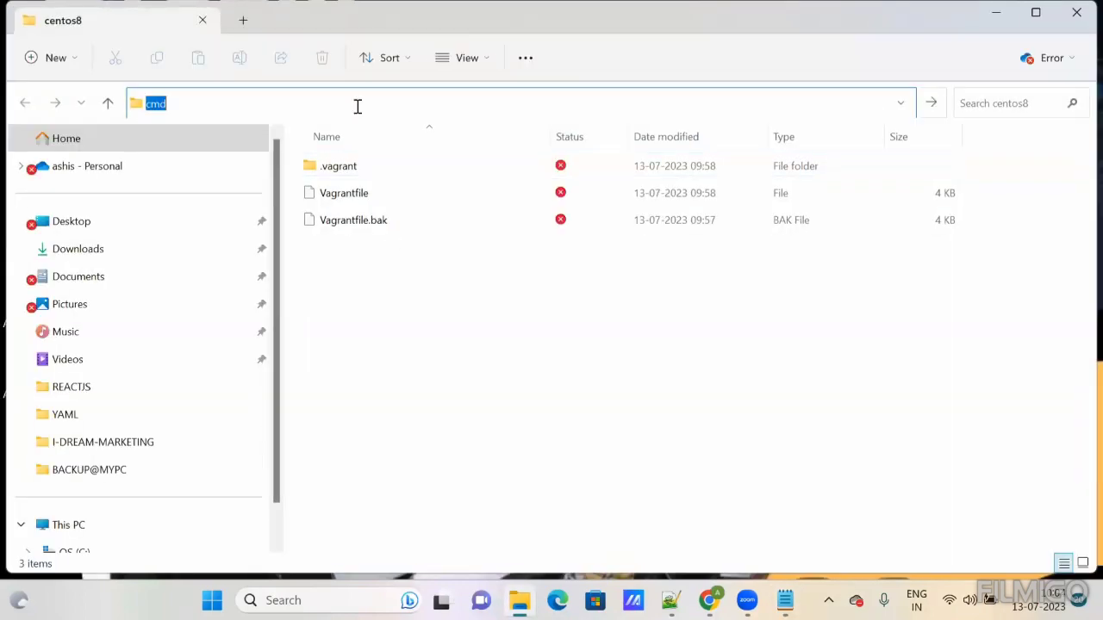
key("Return")
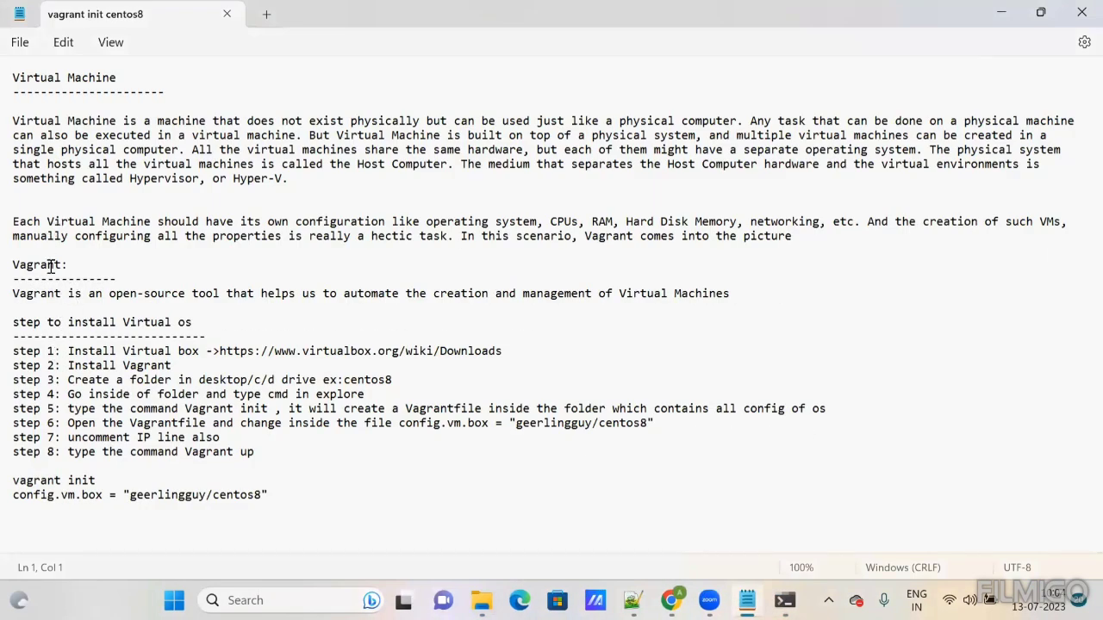
Step: Paste "vagrant up" from the Notepad notes into the Command Prompt, change it to "vagrant reload", and run it
scroll(90, 443, "down", 5)
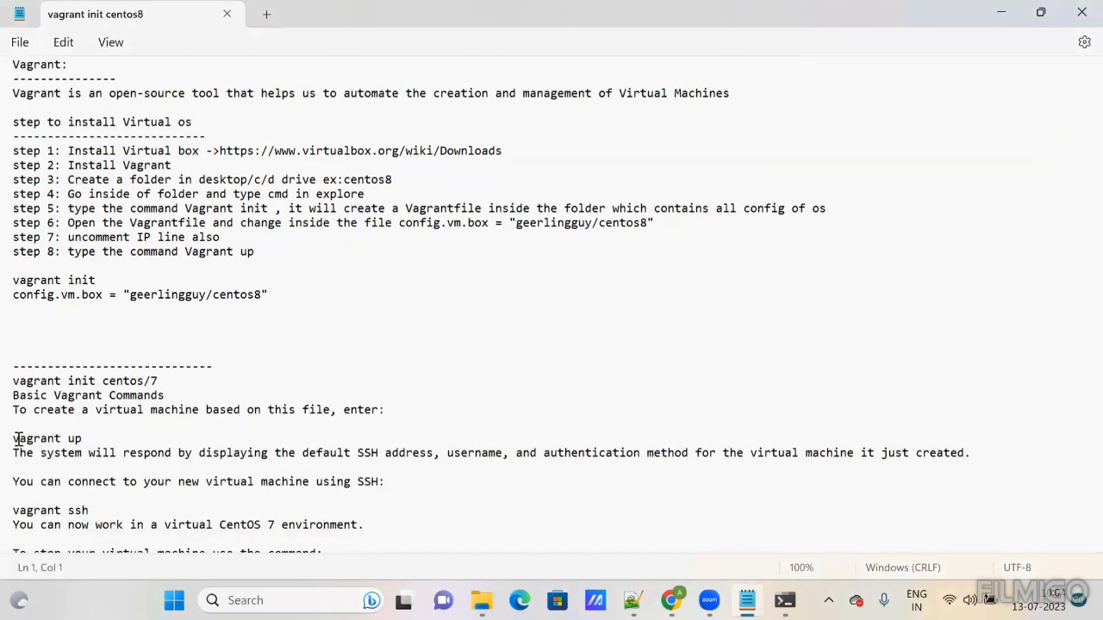
left_click_drag(13, 439, 84, 446)
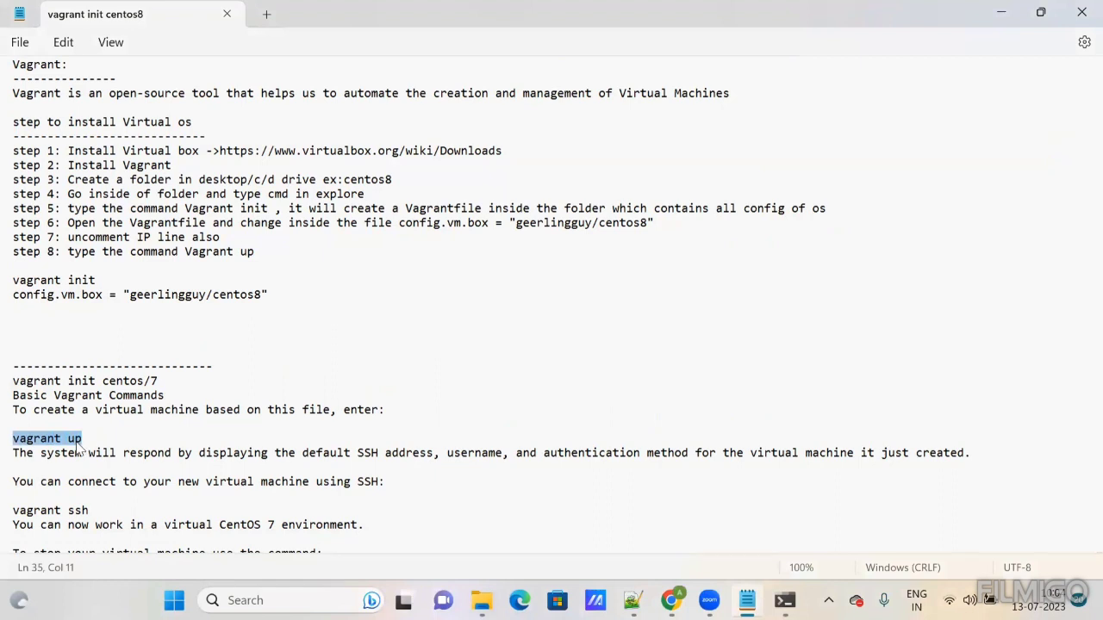
right_click(83, 445)
left_click(121, 183)
left_click(784, 601)
right_click(413, 157)
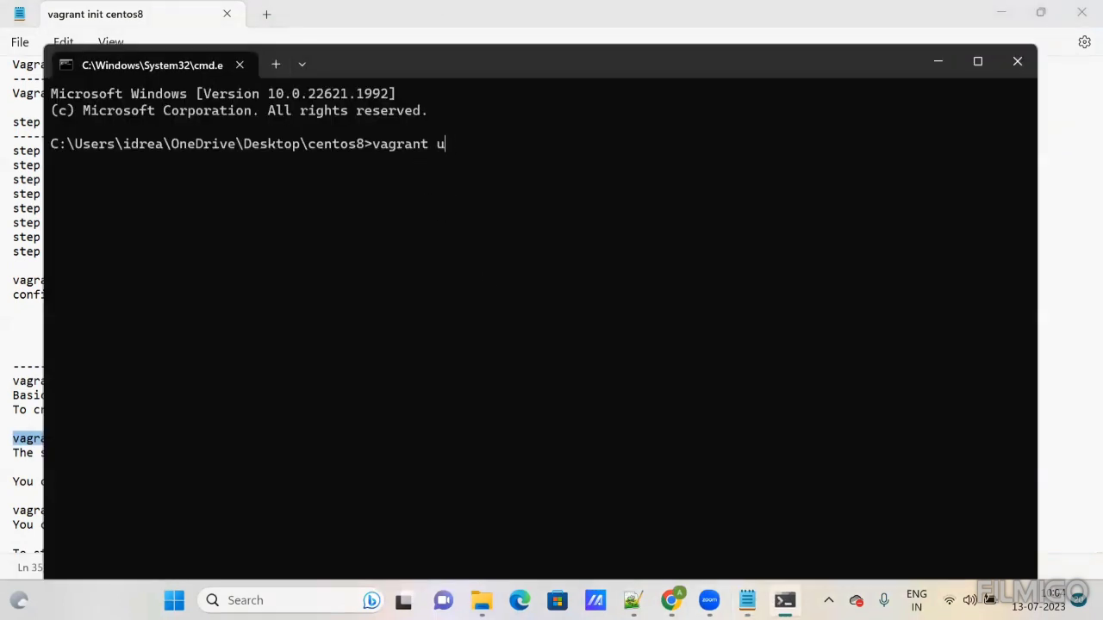
type("reload")
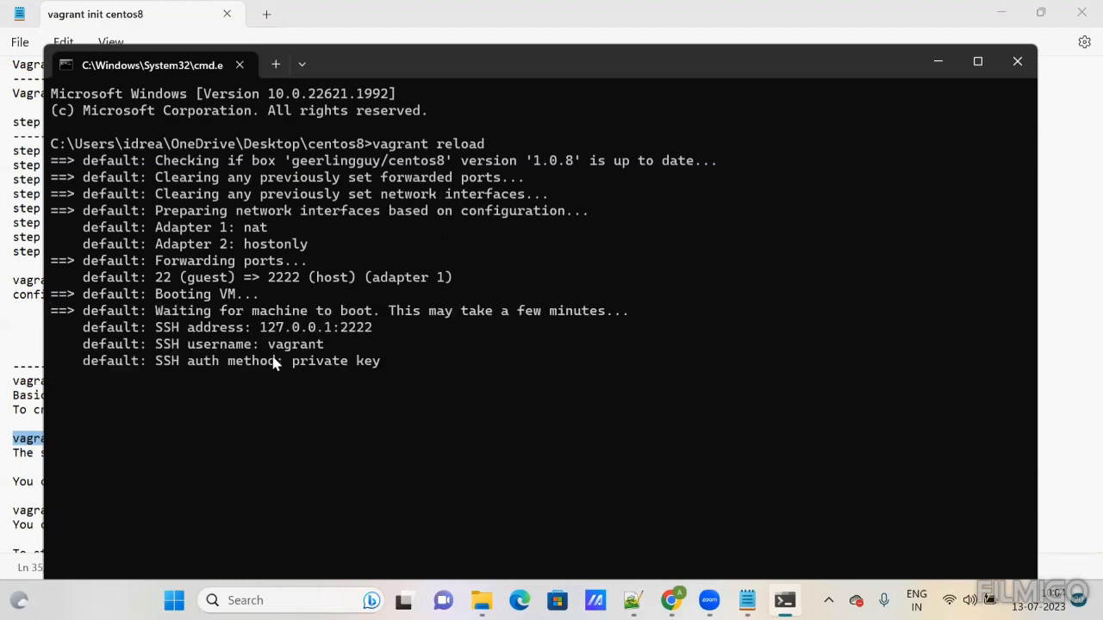
Step: Copy the SSH username from the reload output, and minimize the Command Prompt and Notepad
left_click_drag(278, 344, 326, 349)
key("ctrl+c")
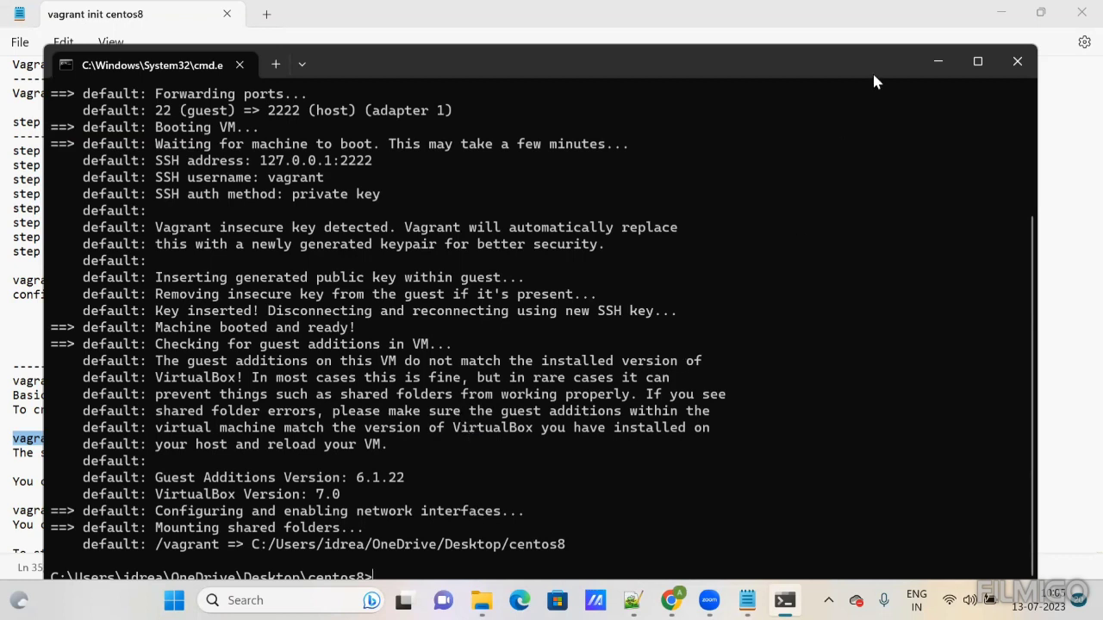
left_click(938, 62)
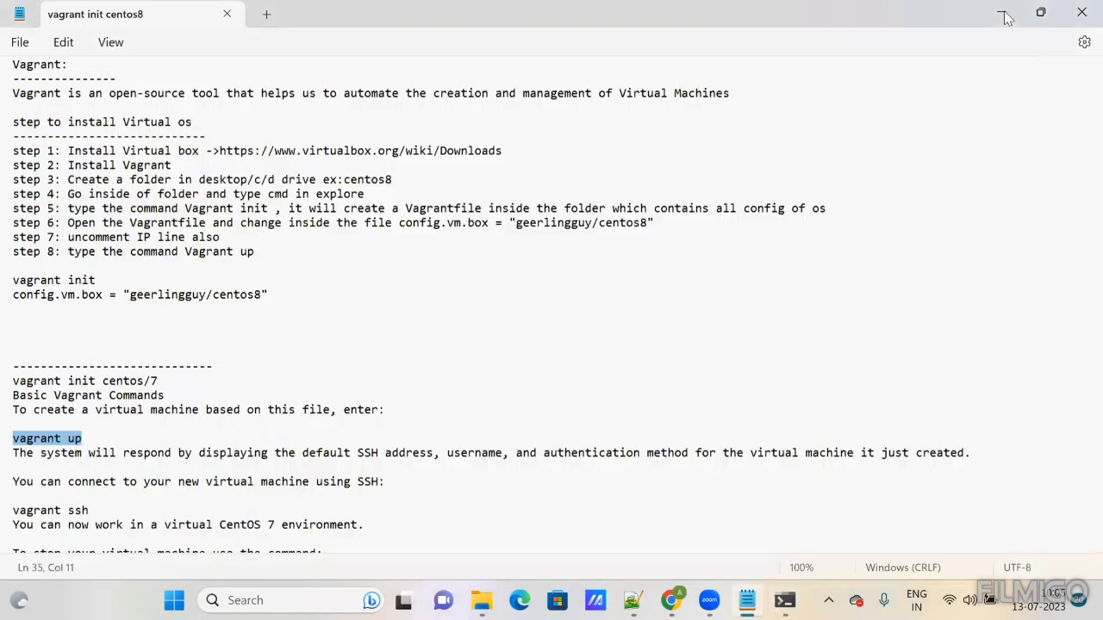
left_click(1001, 12)
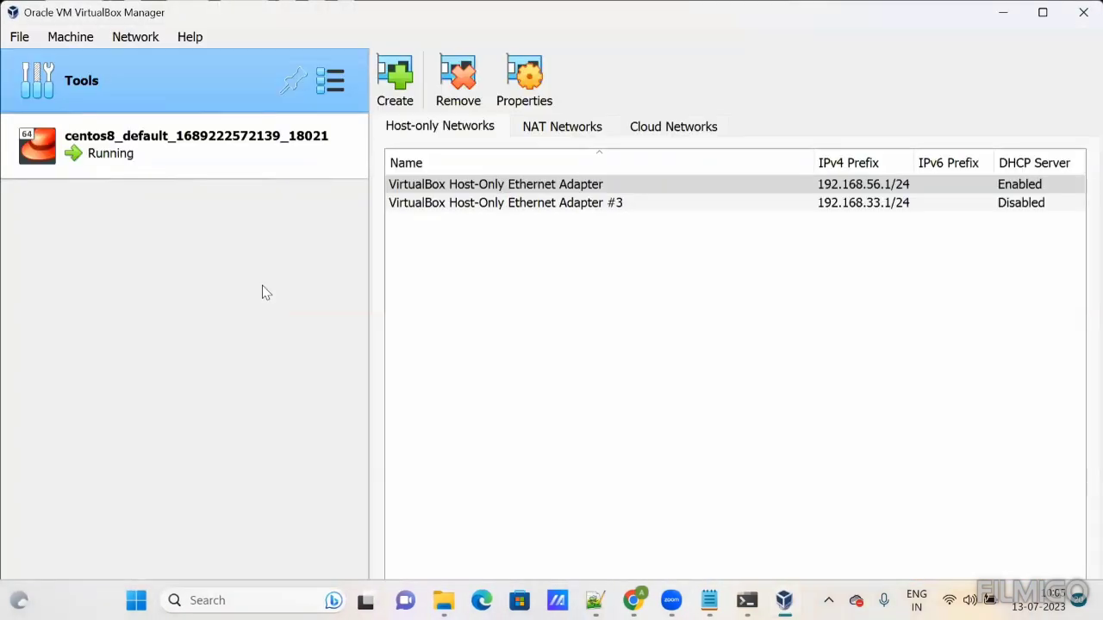
Step: Select the running centos8 machine in VirtualBox Manager, show its console, and minimize the windows
left_click(138, 147)
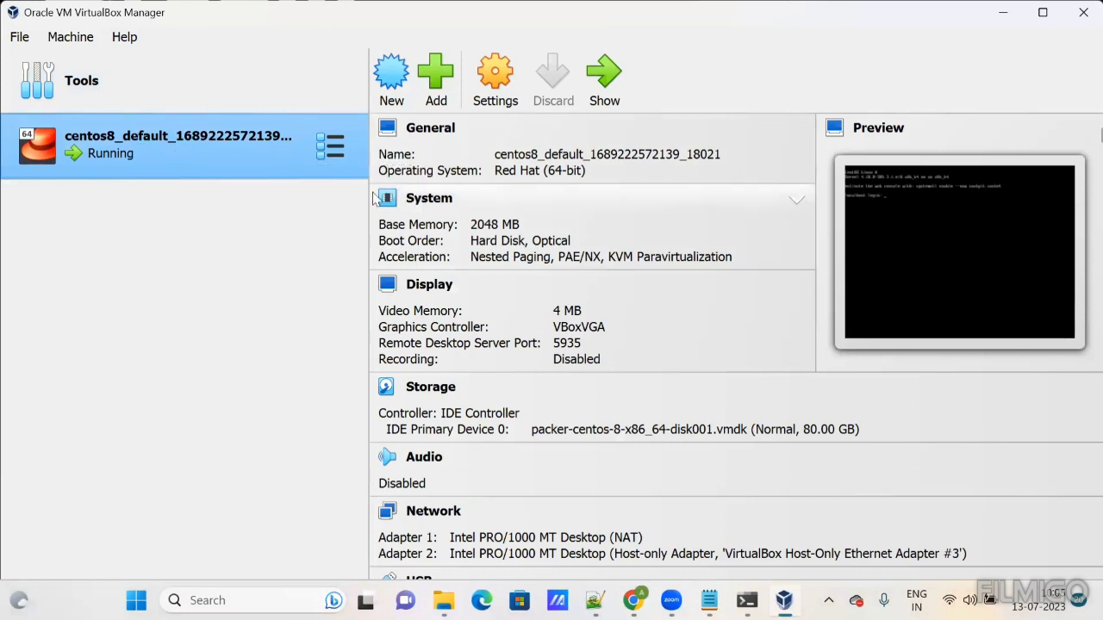
double_click(169, 146)
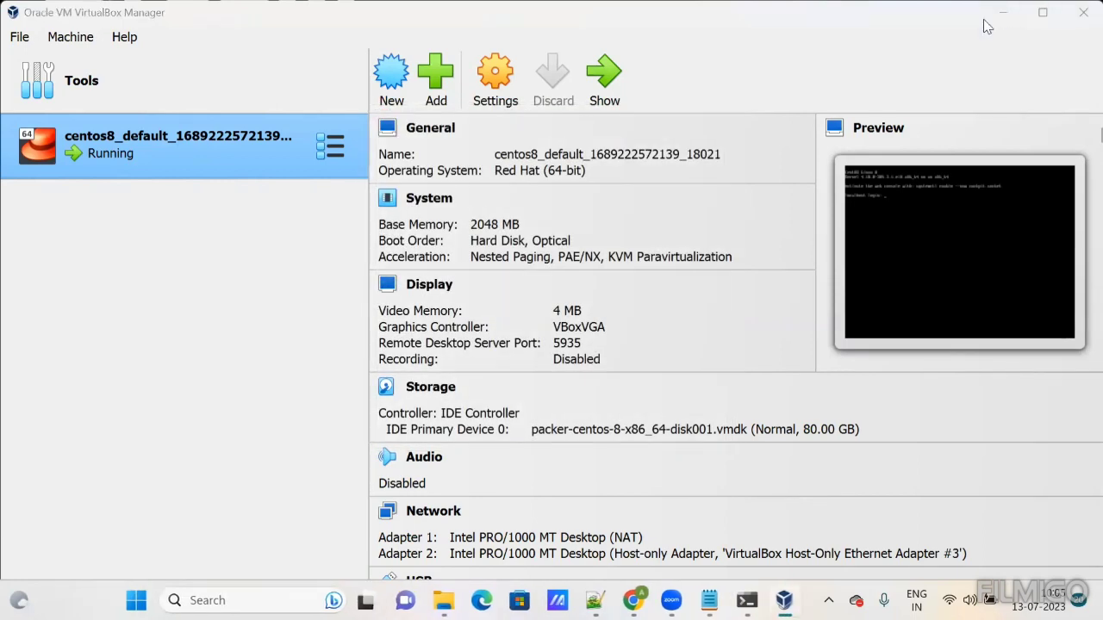
key("super+Down")
key("super+Down")
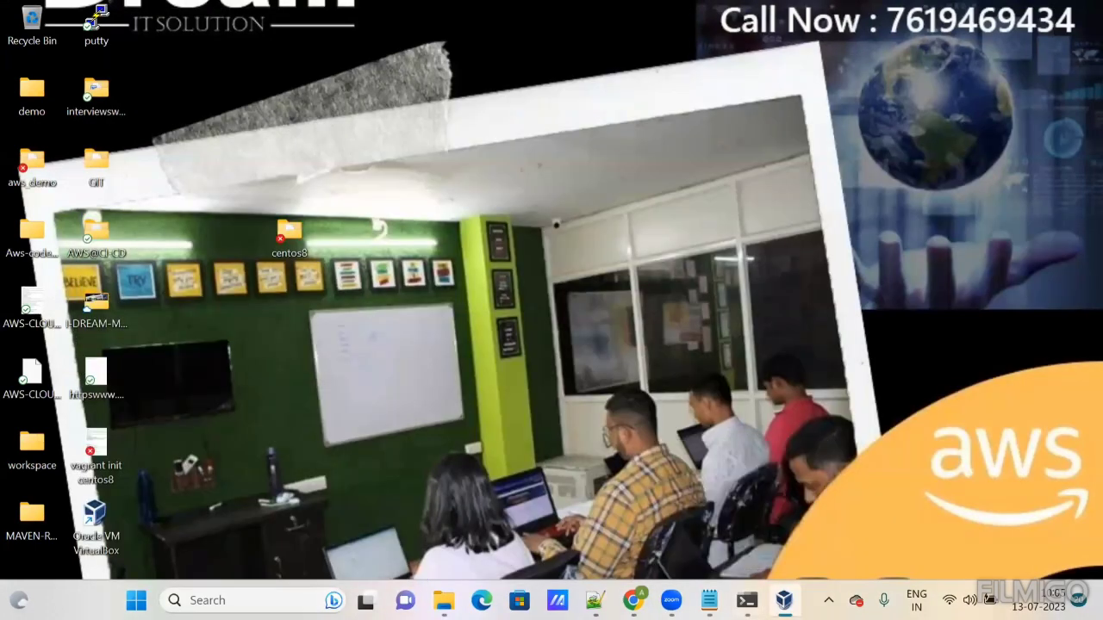
Step: Return to VirtualBox Manager, look through the centos8 machine's available actions, and minimize the manager
key("alt+Tab")
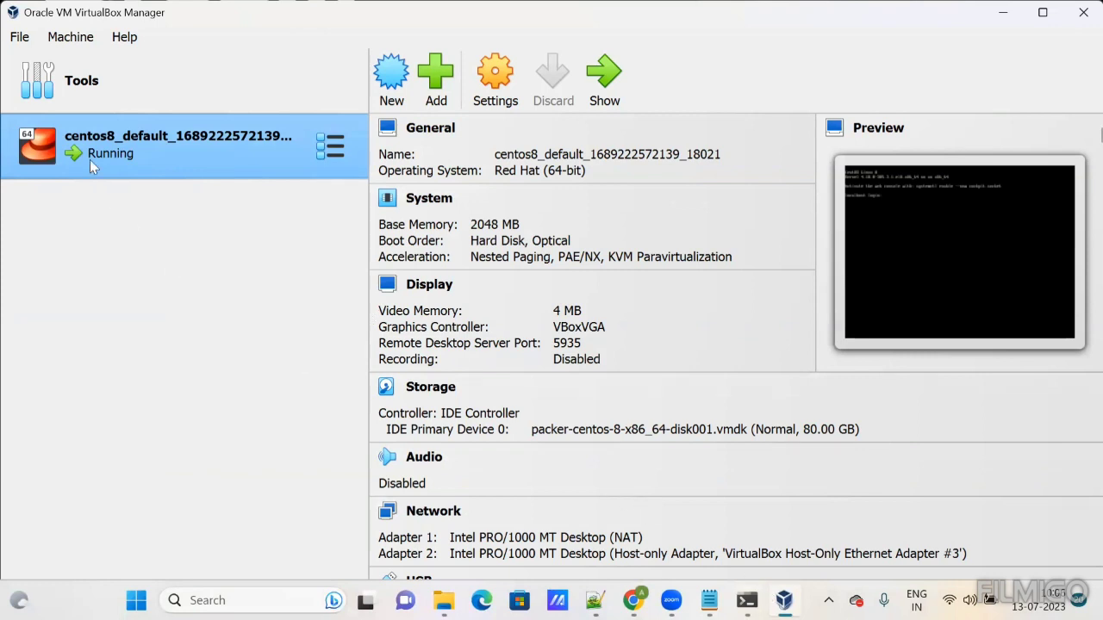
right_click(96, 138)
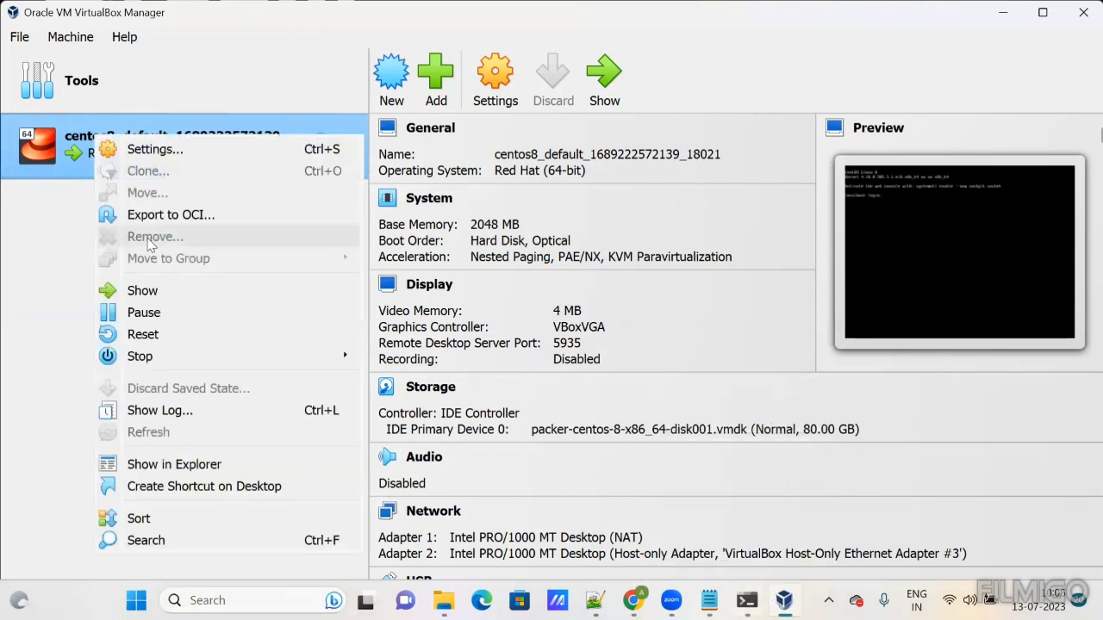
left_click(349, 290)
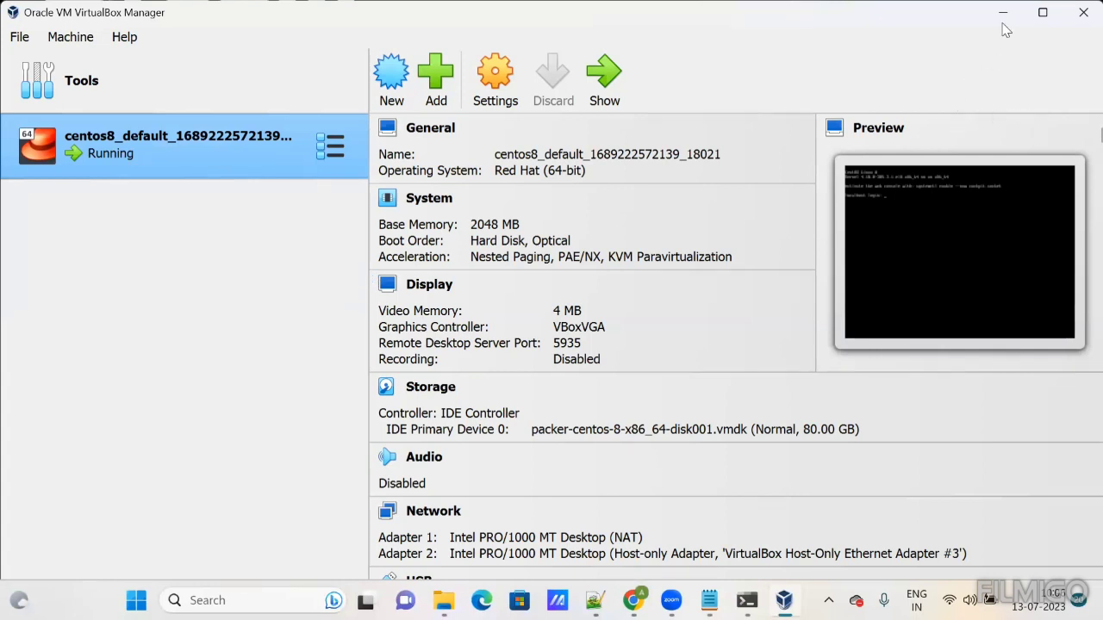
left_click(784, 601)
left_click(784, 600)
left_click(1004, 17)
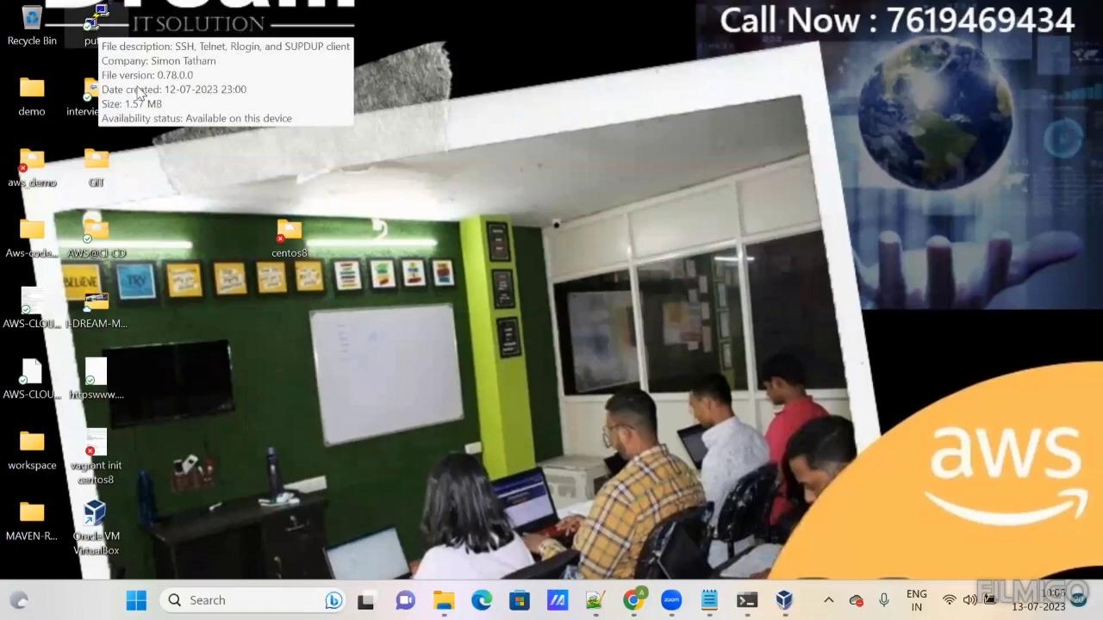
Step: Launch PuTTY and open an SSH session to host 192.168.33.10 on port 22
double_click(95, 17)
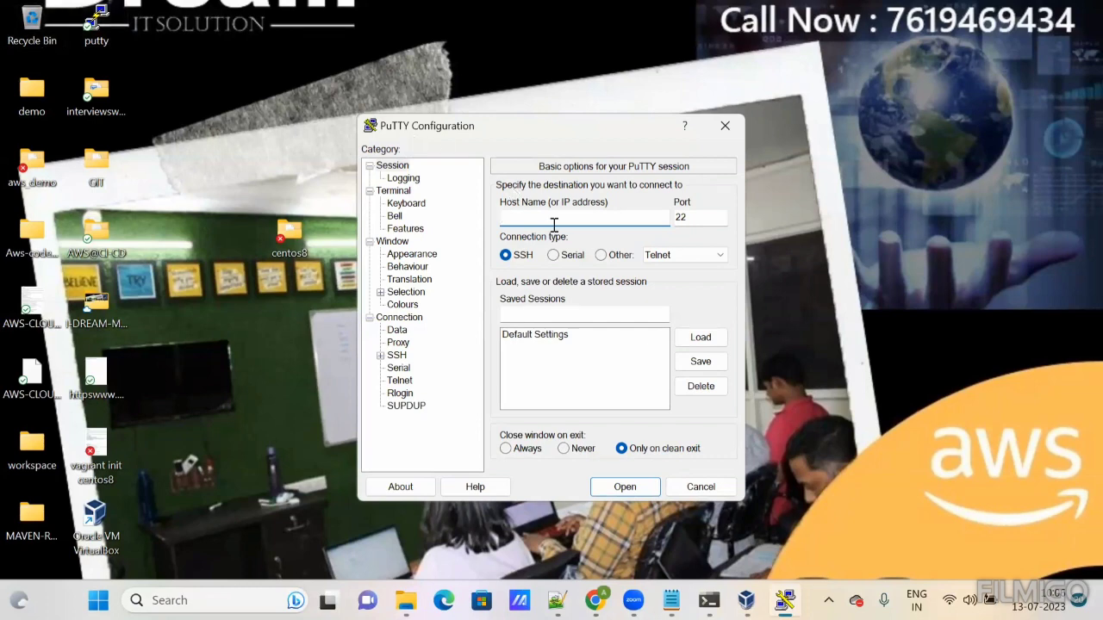
type("192.168.33.10")
double_click(547, 217)
left_click(611, 488)
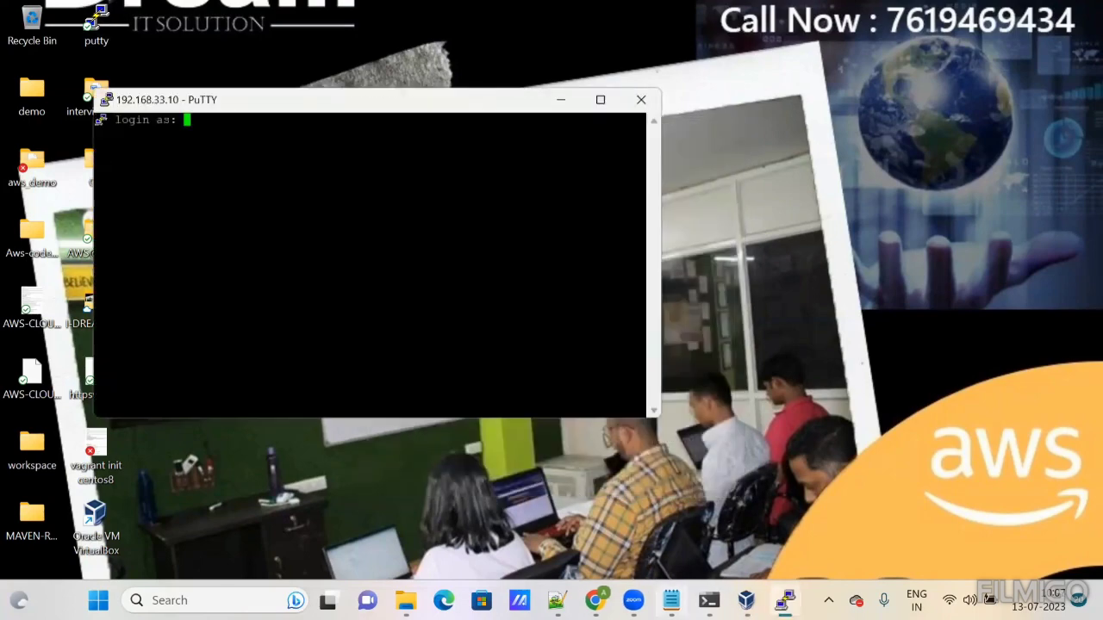
Step: Log in to the SSH session with the username vagrant copied from the Notepad notes, and enter the account password
left_click(671, 600)
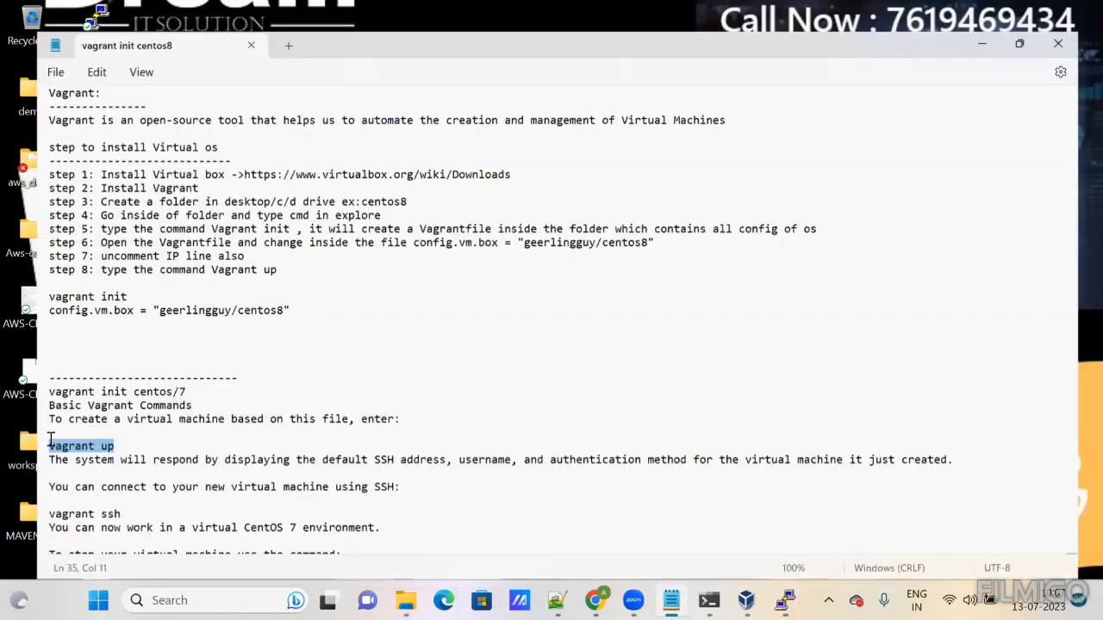
double_click(50, 441)
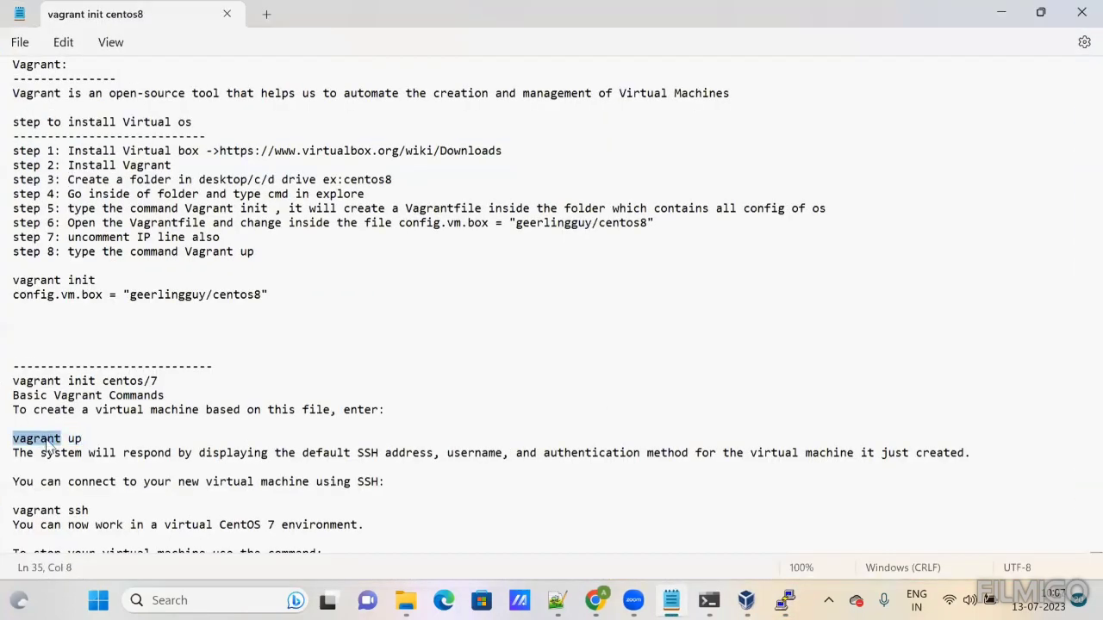
right_click(49, 441)
left_click(95, 184)
key("alt+Tab")
right_click(215, 130)
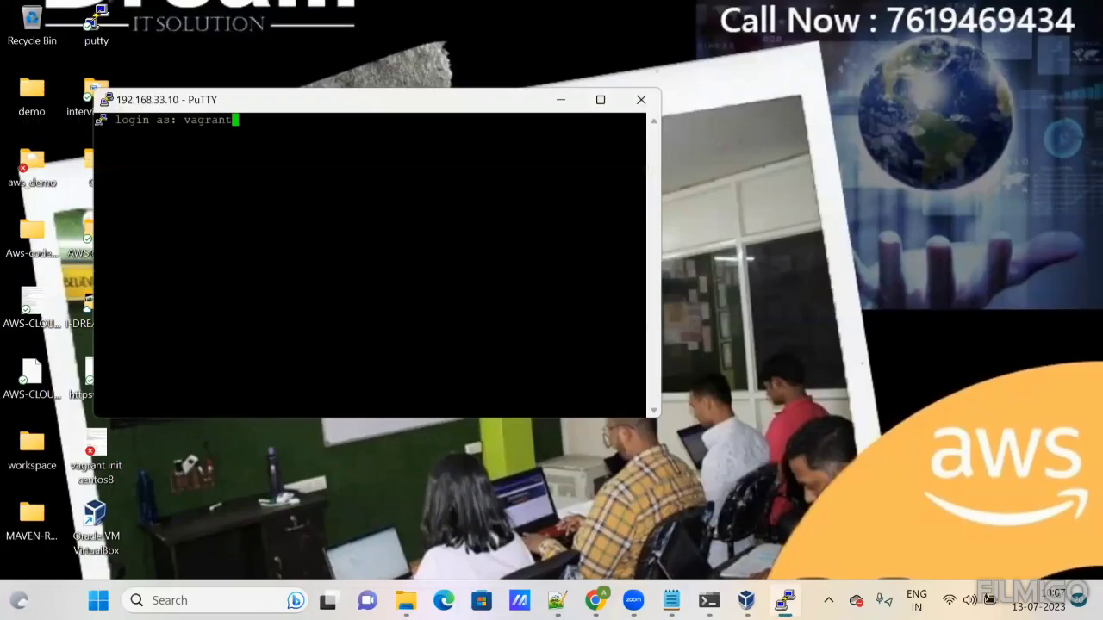
key("Return")
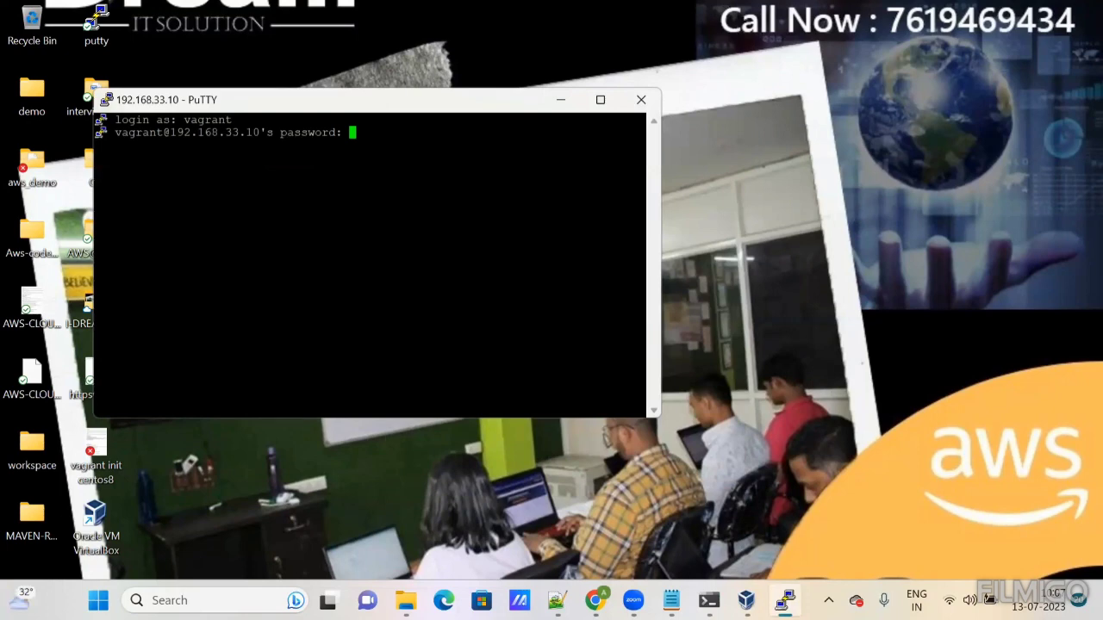
key("Return")
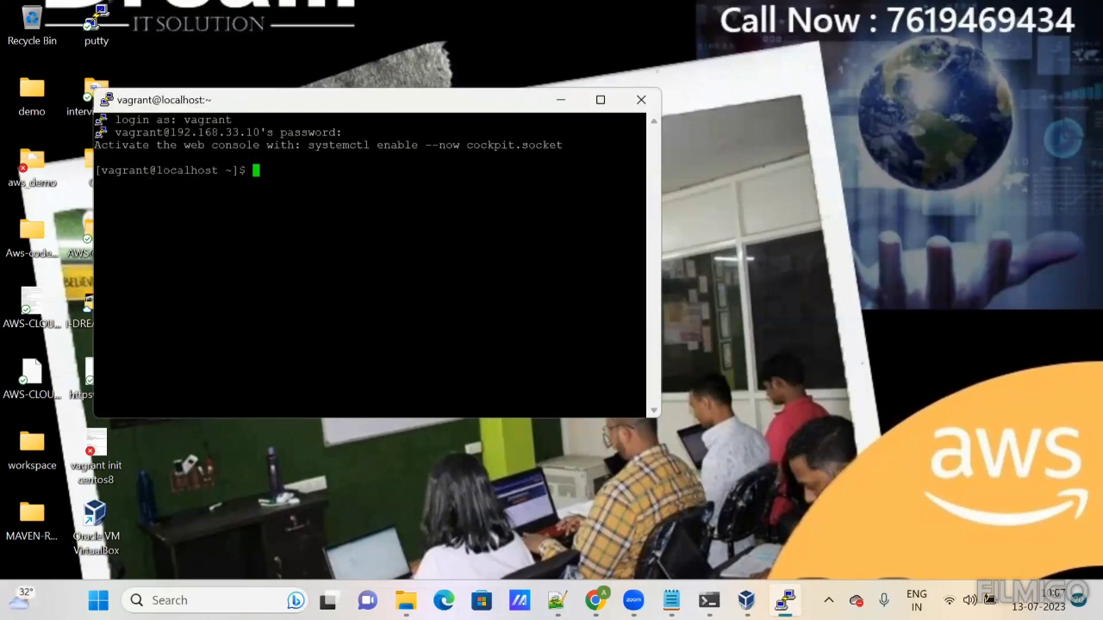
Step: List the contents of the virtual machine's home directory with ls and create an empty file named file1
type("ls")
key("Return")
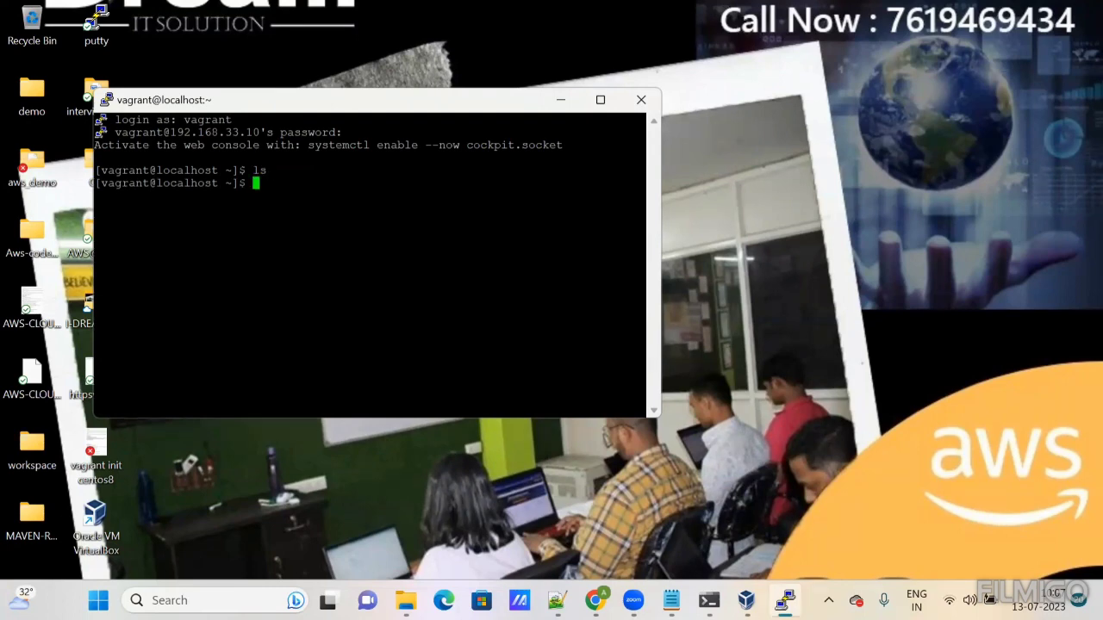
type("ls")
key("Return")
type("t")
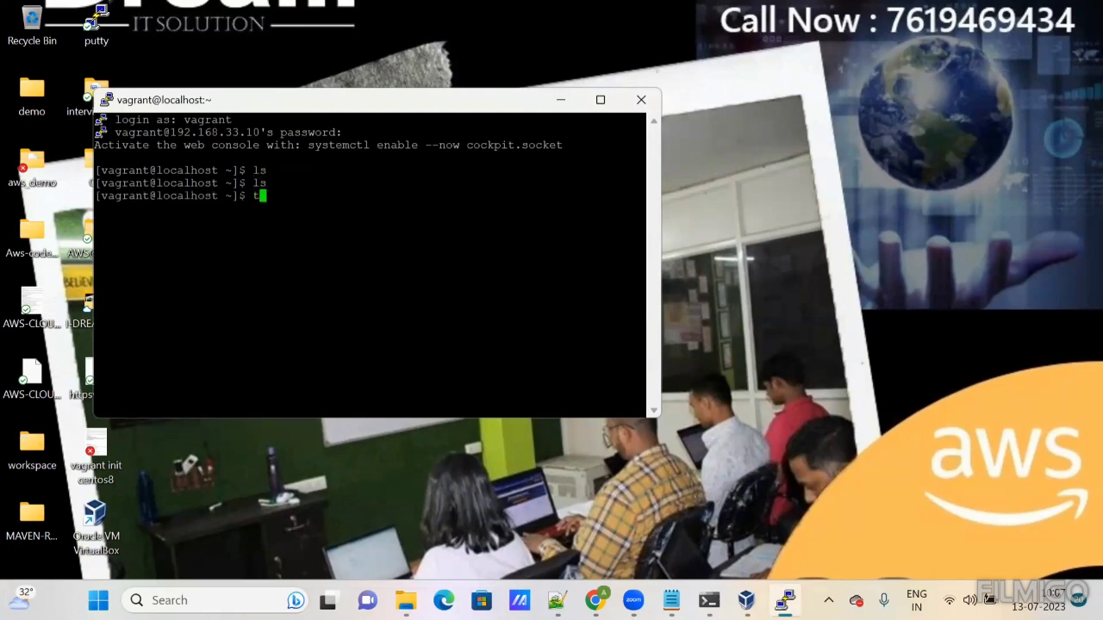
type("ouch file1")
key("Return")
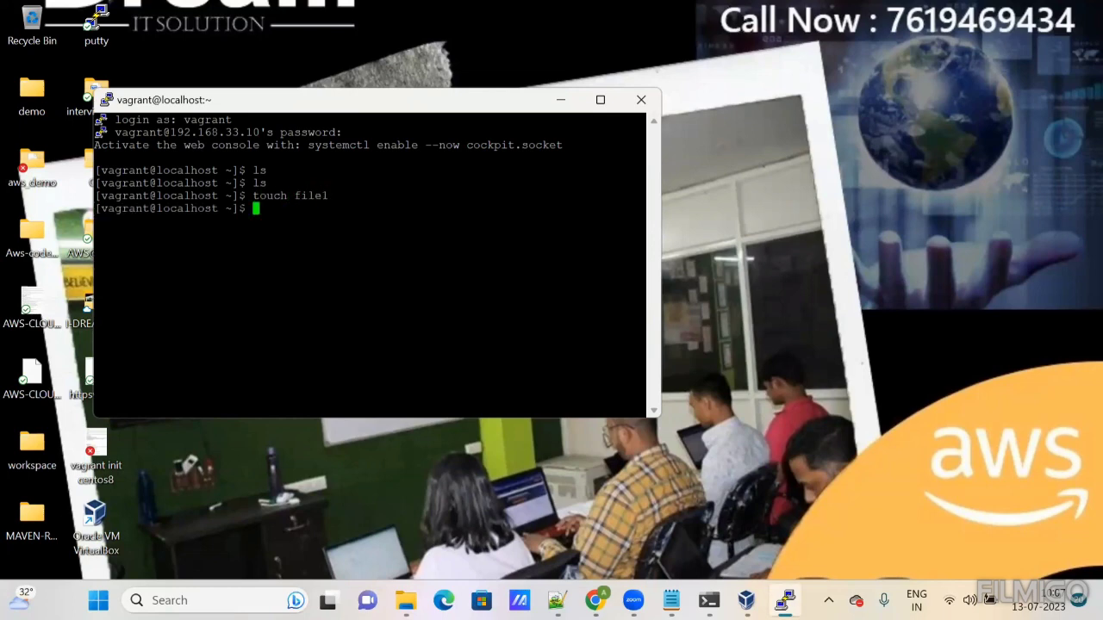
Step: Create a directory named dir1 in the home directory and change into it
type("mkdir dir1")
key("Return")
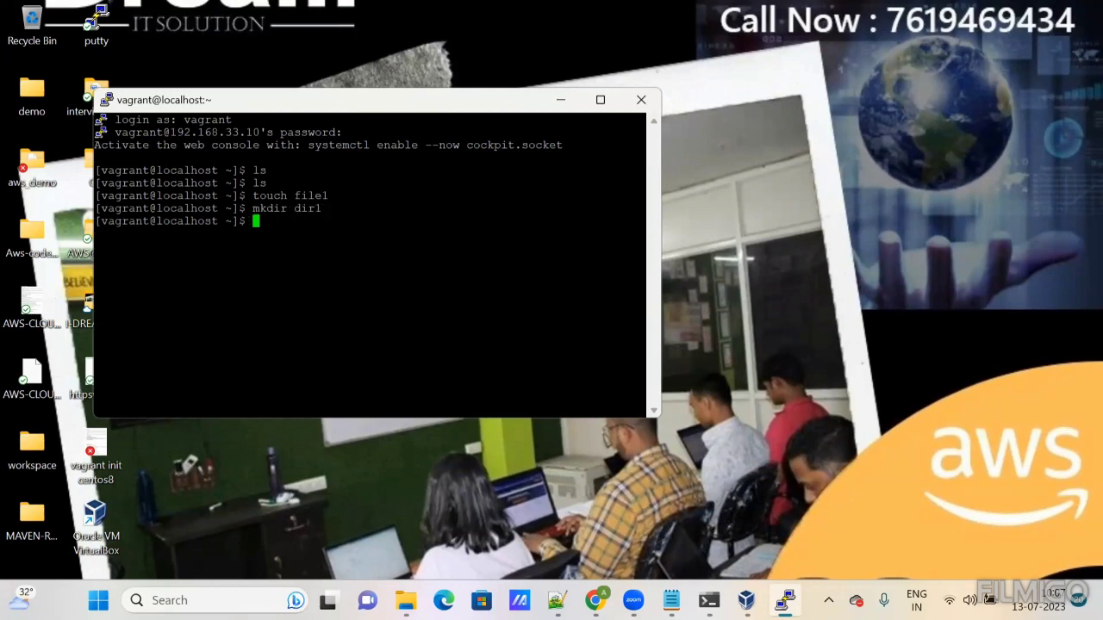
type("cd dir1")
key("Return")
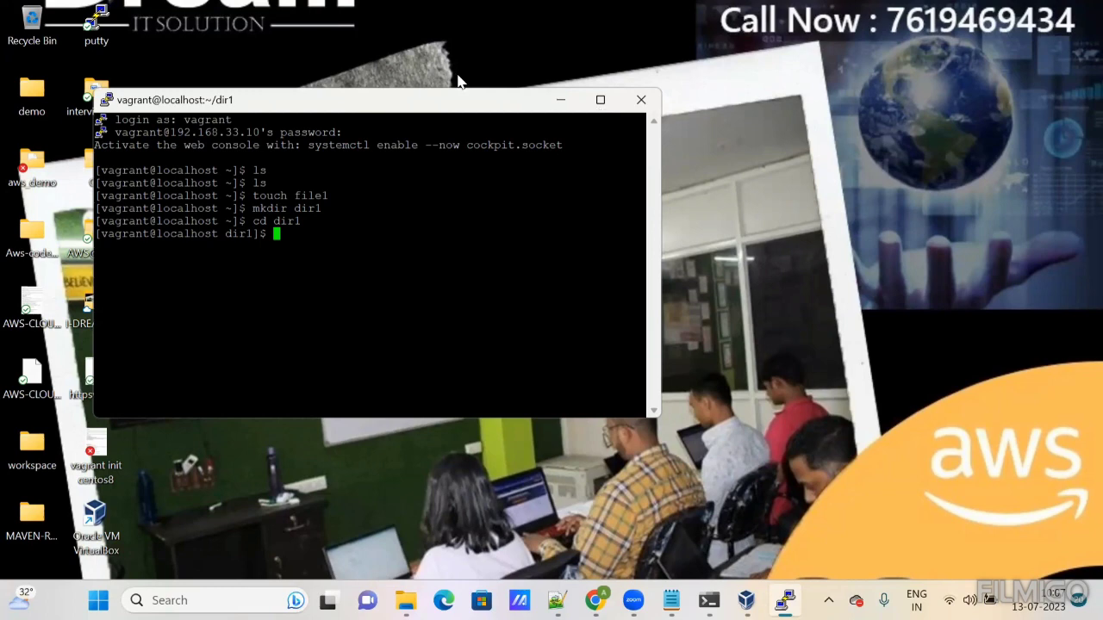
Step: Minimize the PuTTY session, create a new desktop folder named centos, and open it
left_click(561, 100)
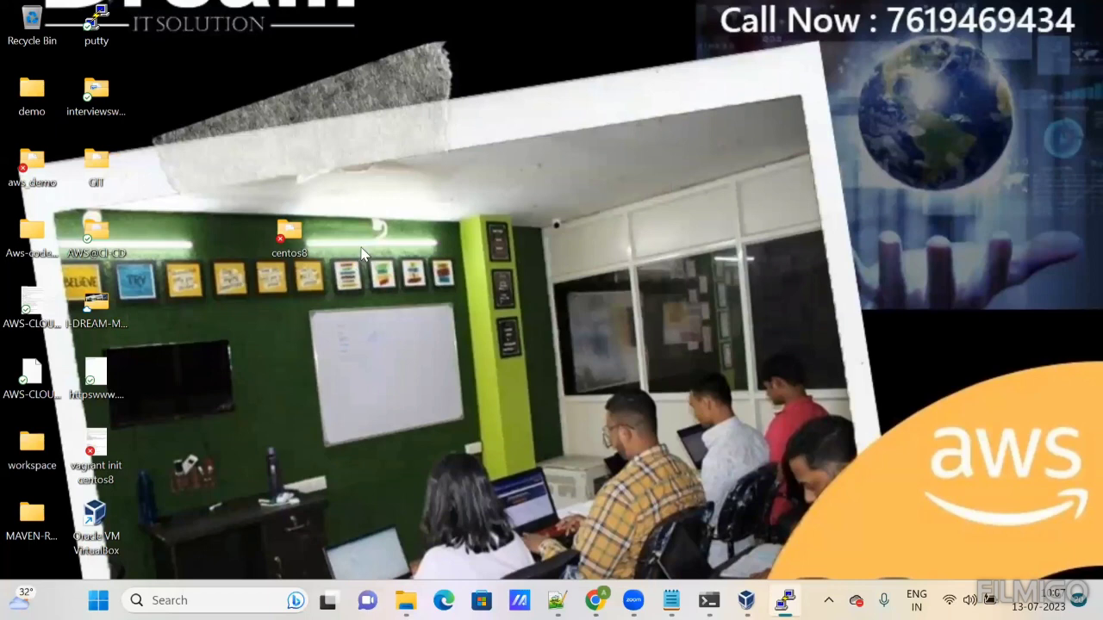
right_click(362, 250)
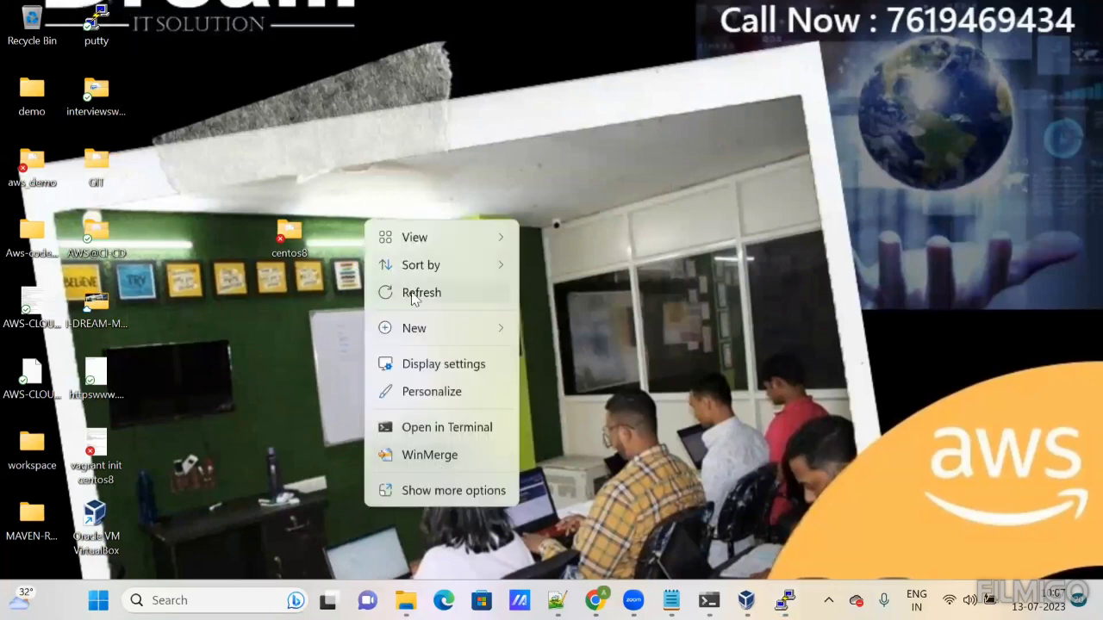
mouse_move(433, 343)
left_click(558, 331)
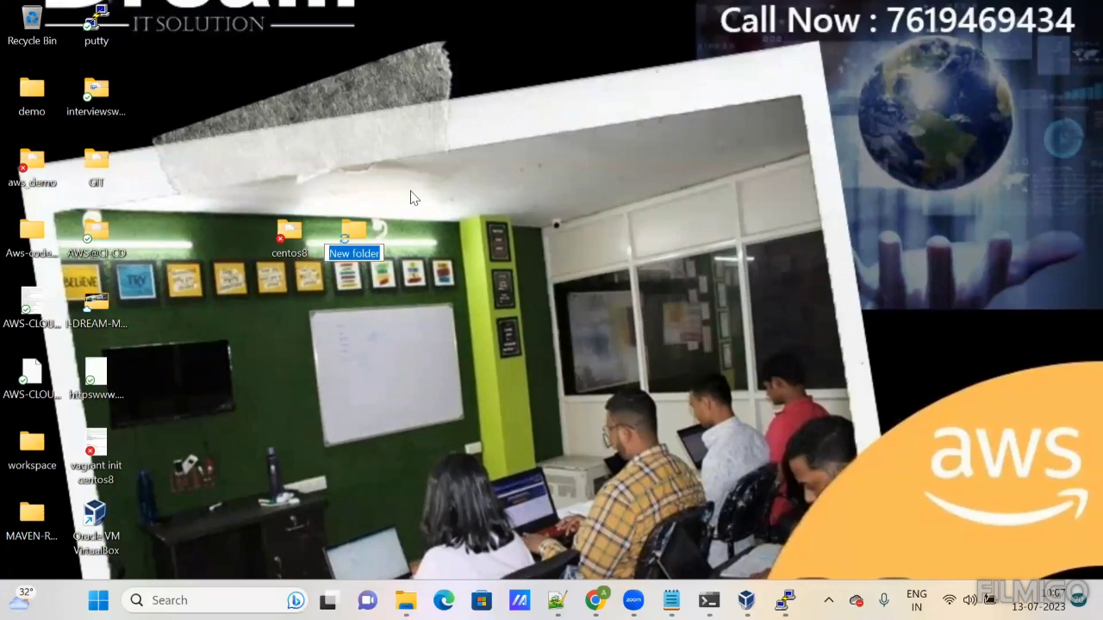
type("cent")
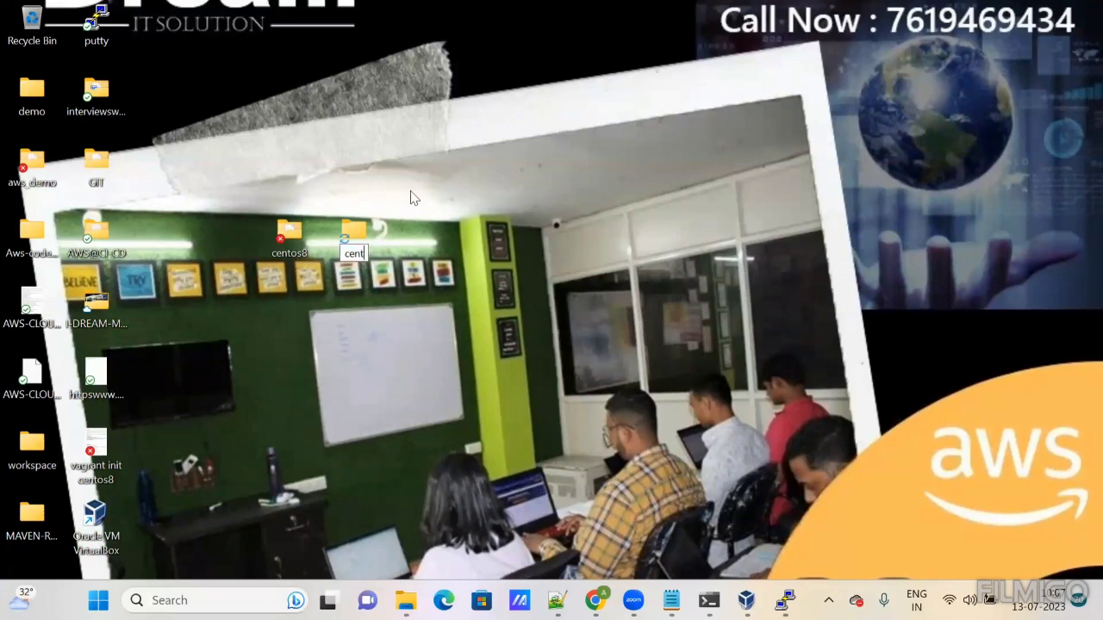
type("os")
key("Return")
double_click(353, 231)
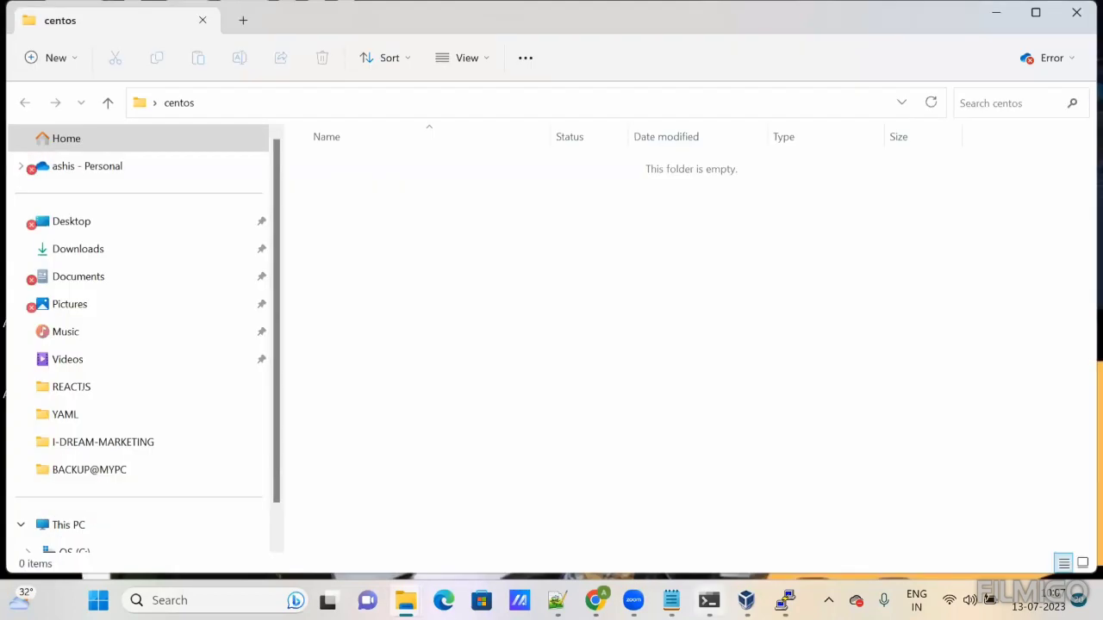
Step: Switch to the Notepad notes and copy the vagrant init command without the box name
left_click(671, 600)
scroll(160, 439, "down", 2)
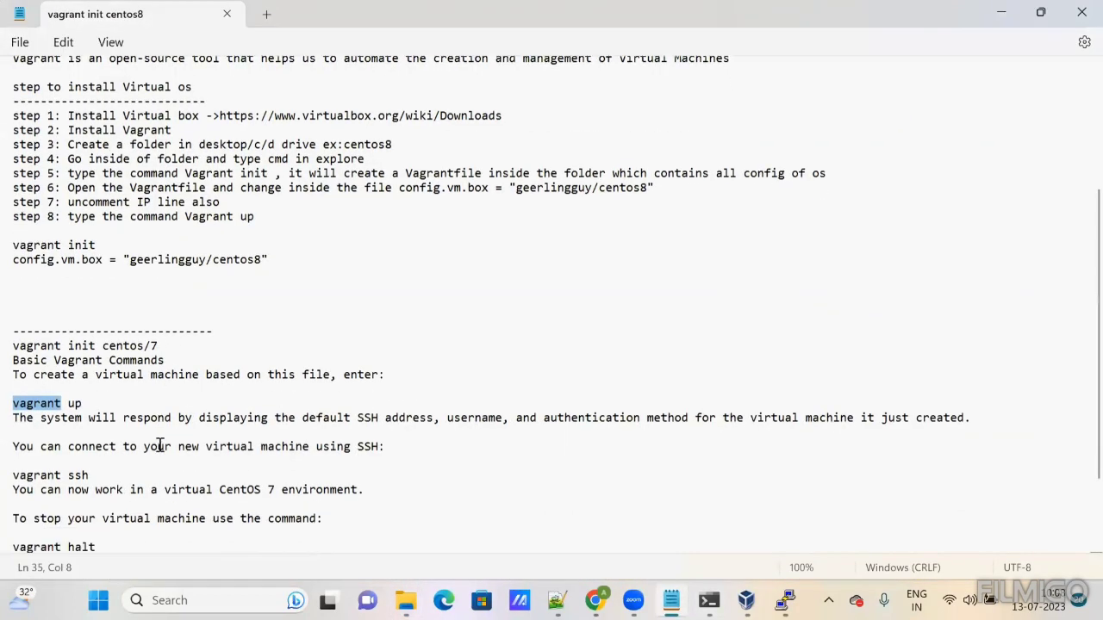
key("End")
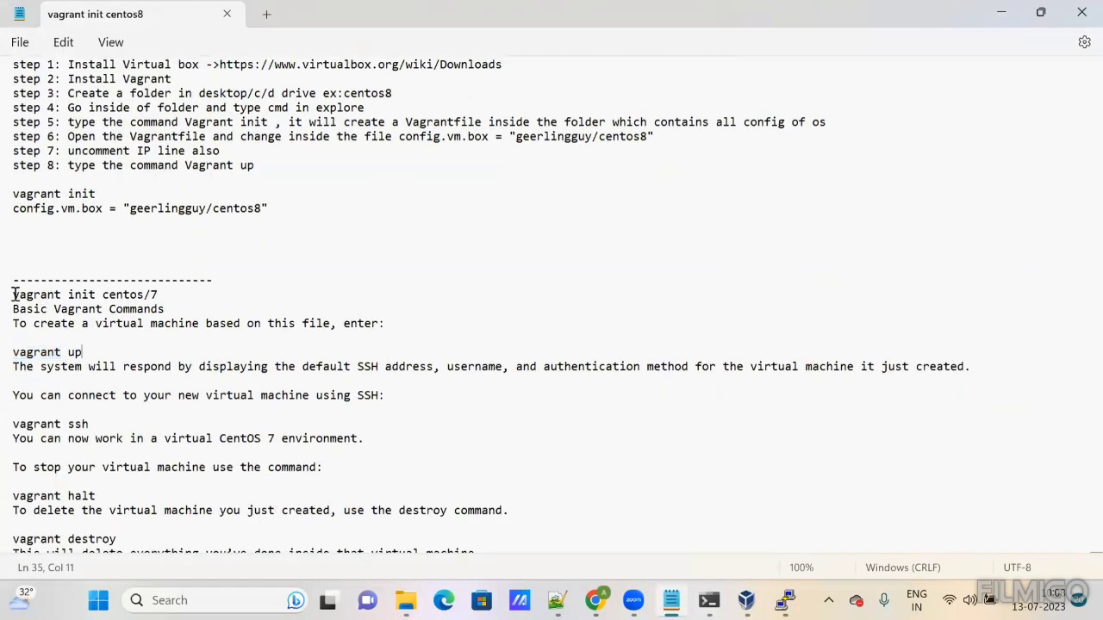
left_click_drag(14, 295, 90, 295)
right_click(90, 295)
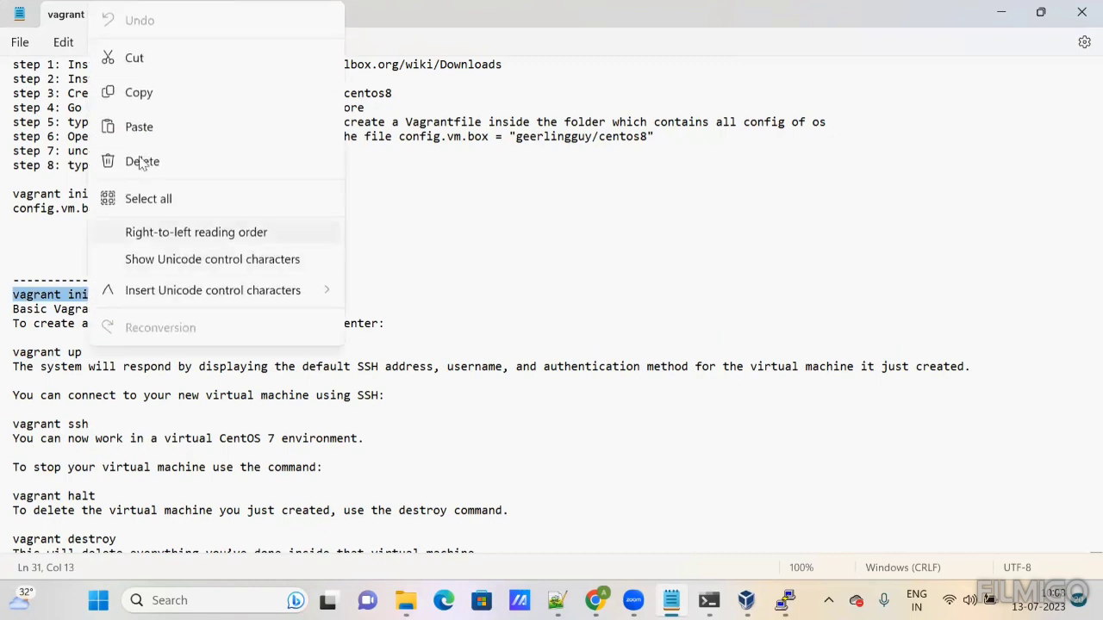
left_click(137, 92)
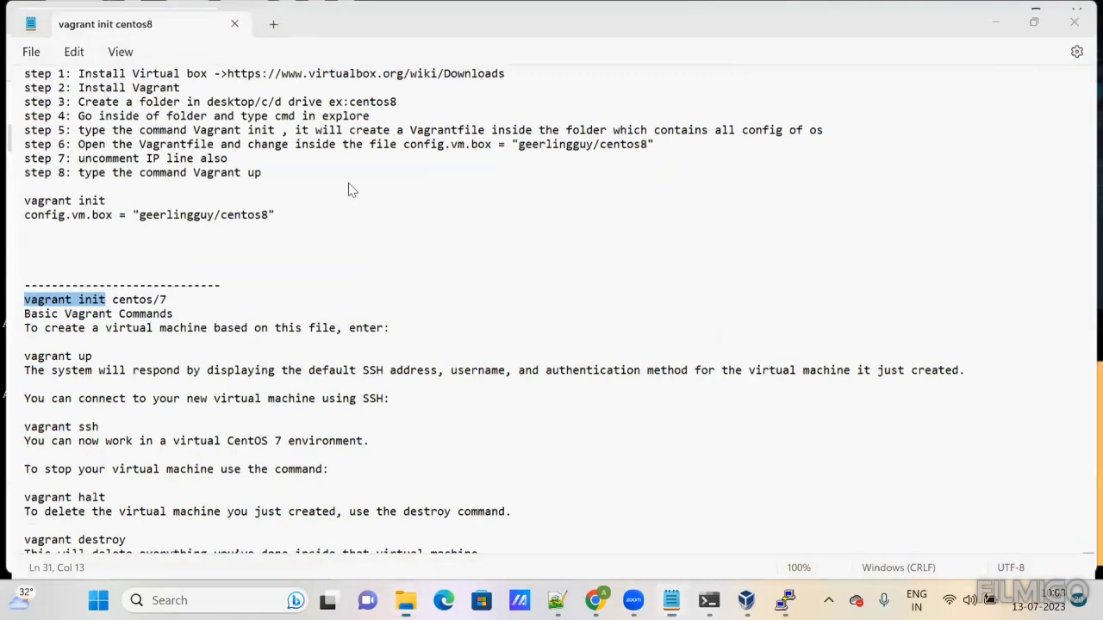
Step: Open a Command Prompt in the centos folder and run the copied vagrant init command
left_click(382, 110)
type("c")
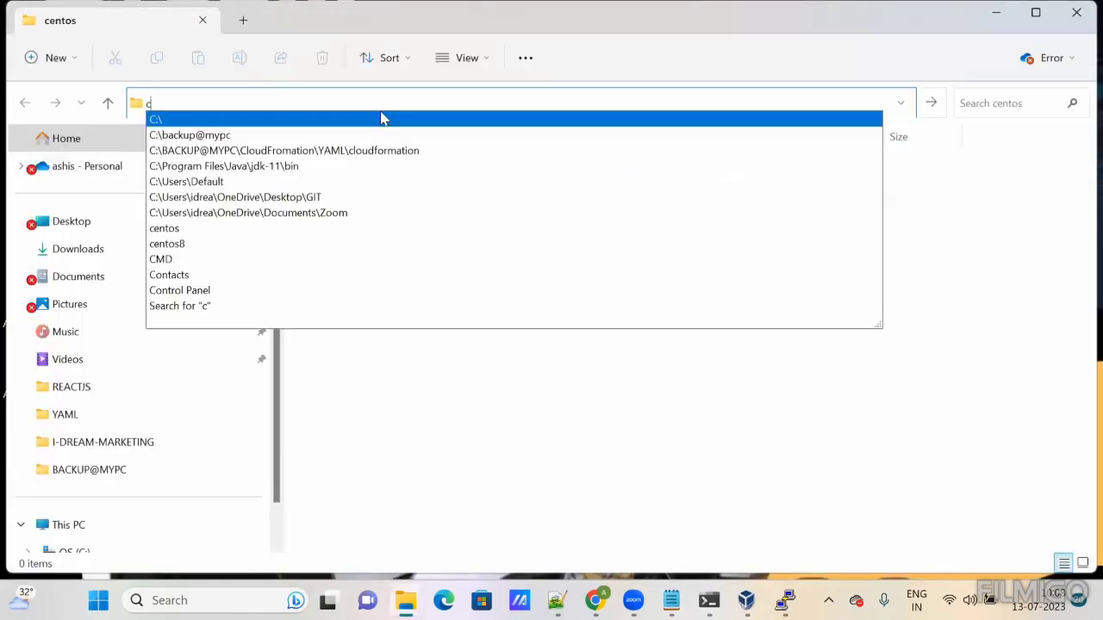
type("md")
key("Return")
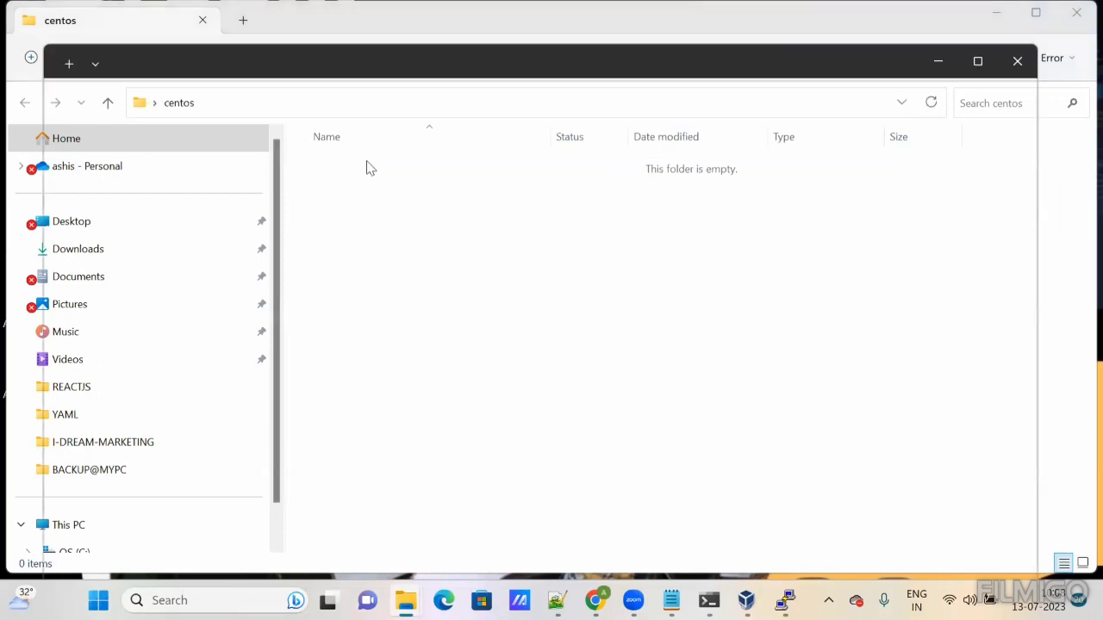
key("ctrl+v")
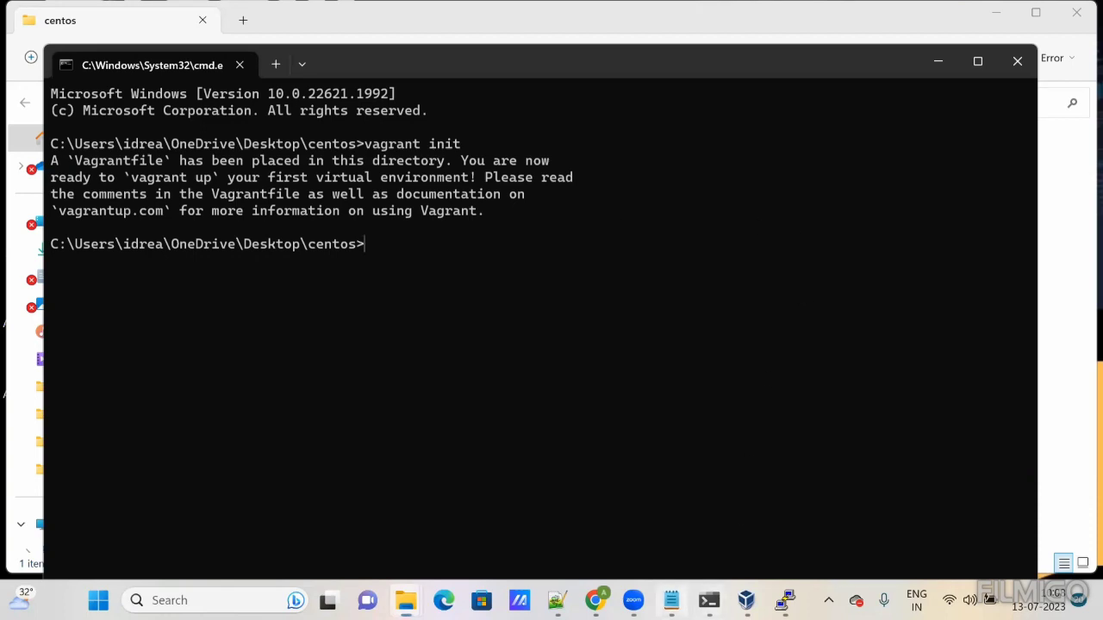
Step: Minimize the Command Prompt, open the centos folder's Vagrantfile in Notepad++, and look over its box and network settings
left_click(671, 601)
key("super+Down")
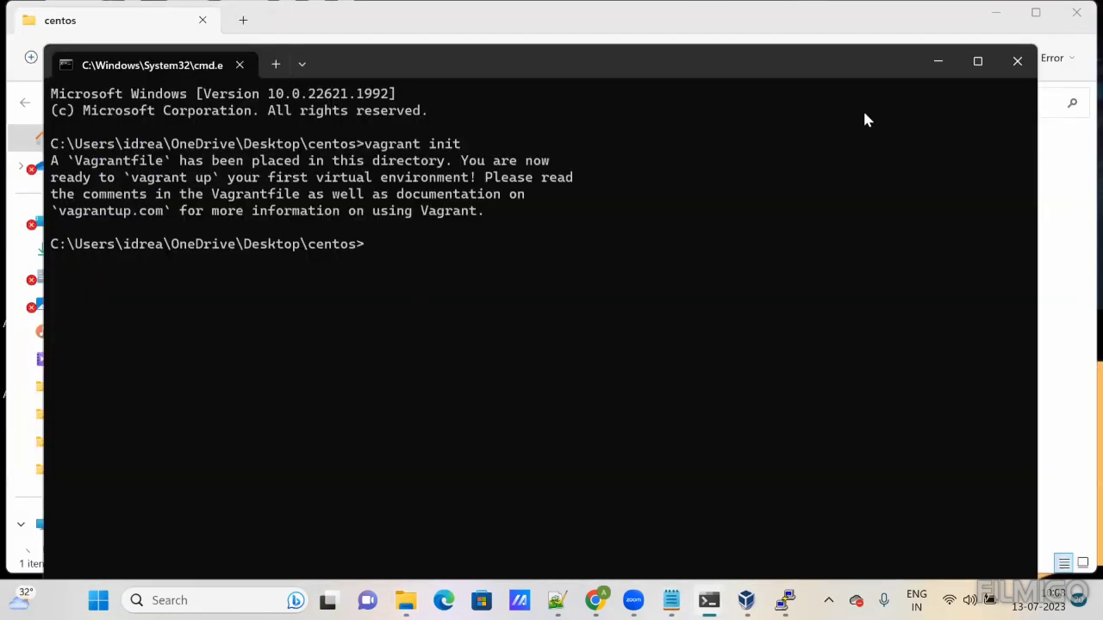
left_click(937, 65)
left_click(359, 170)
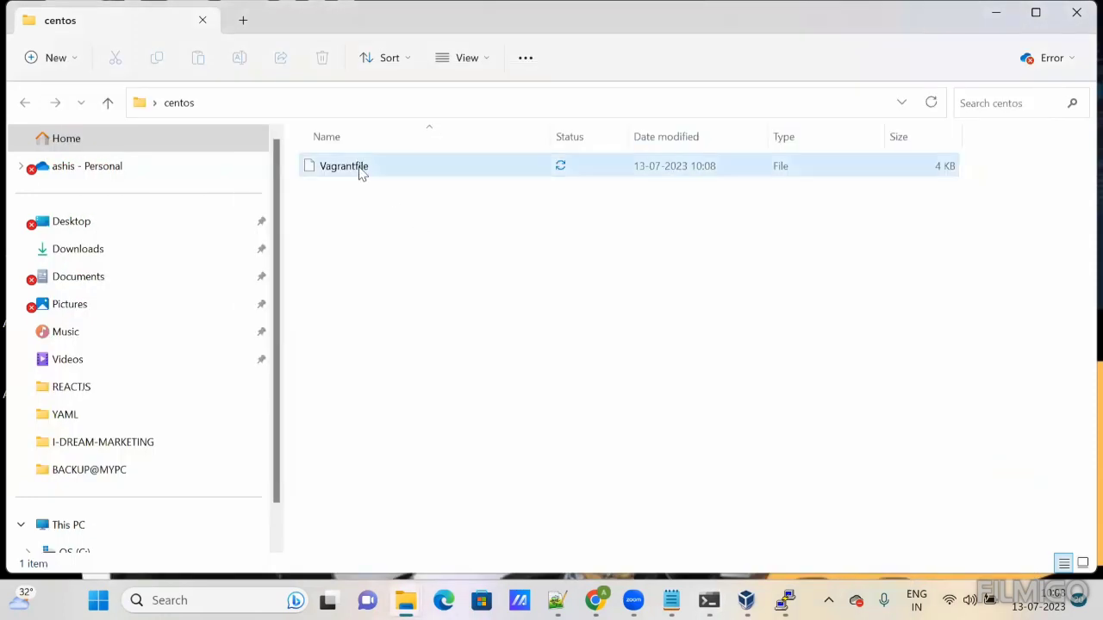
right_click(359, 170)
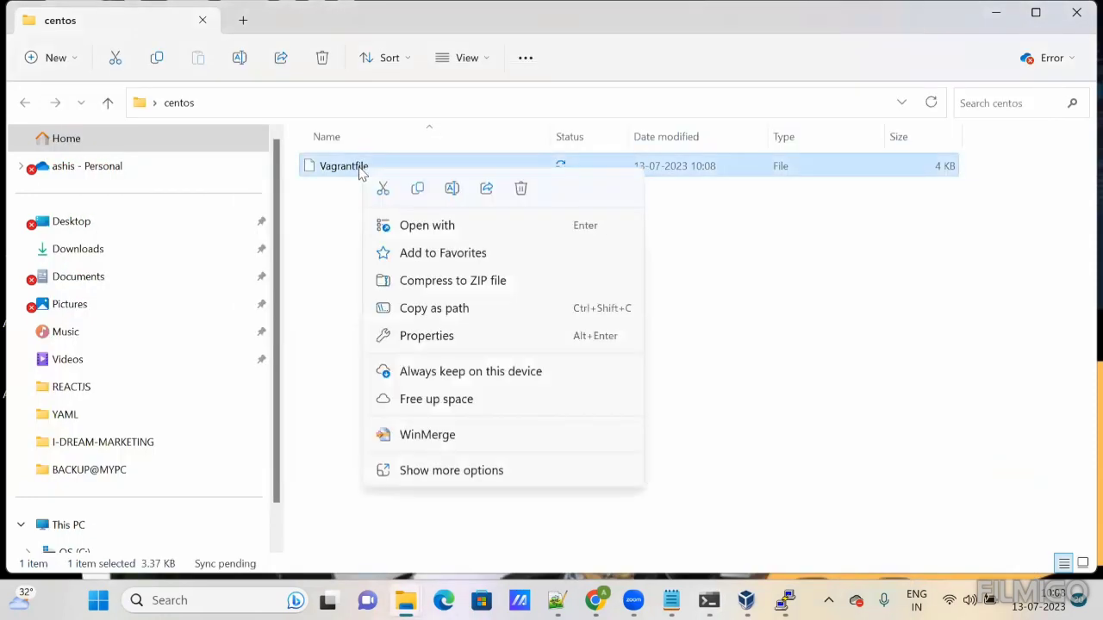
left_click(440, 469)
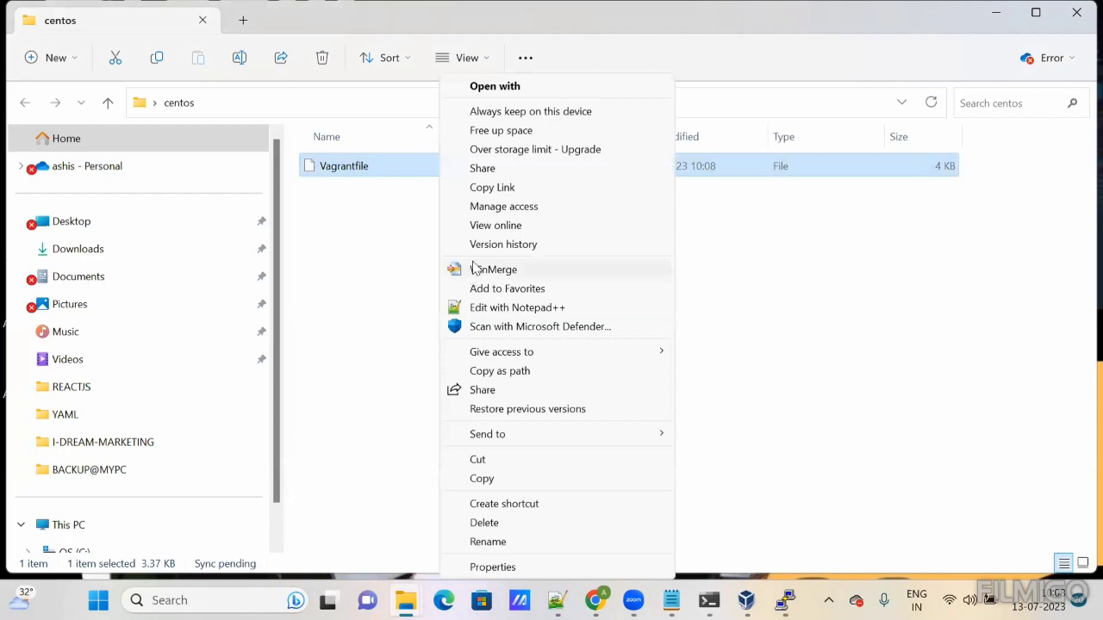
left_click(472, 308)
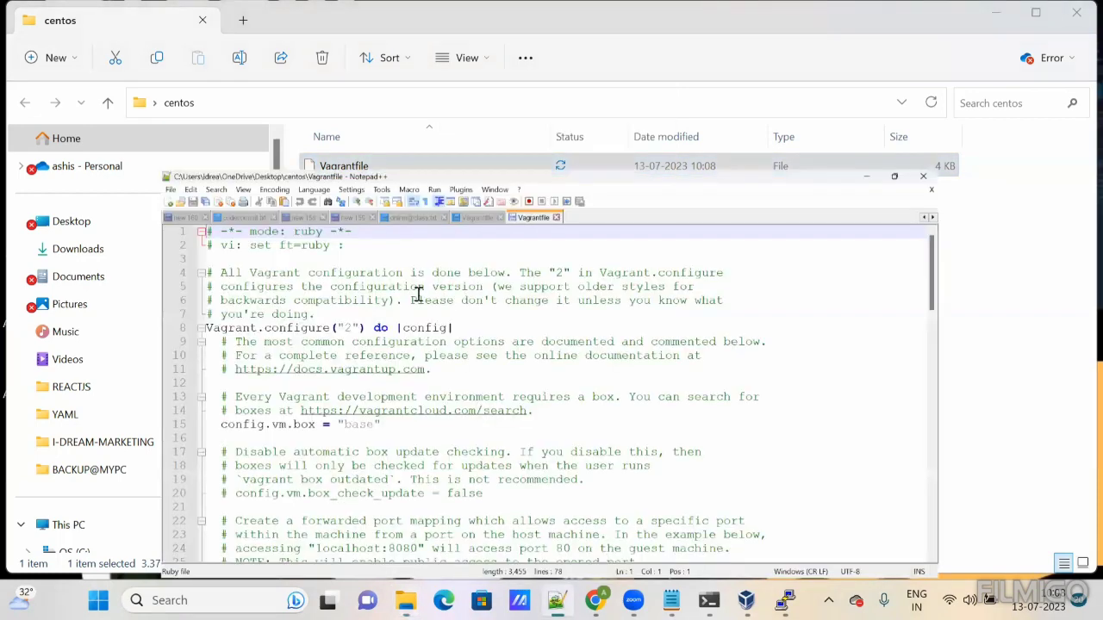
scroll(293, 340, "down", 4)
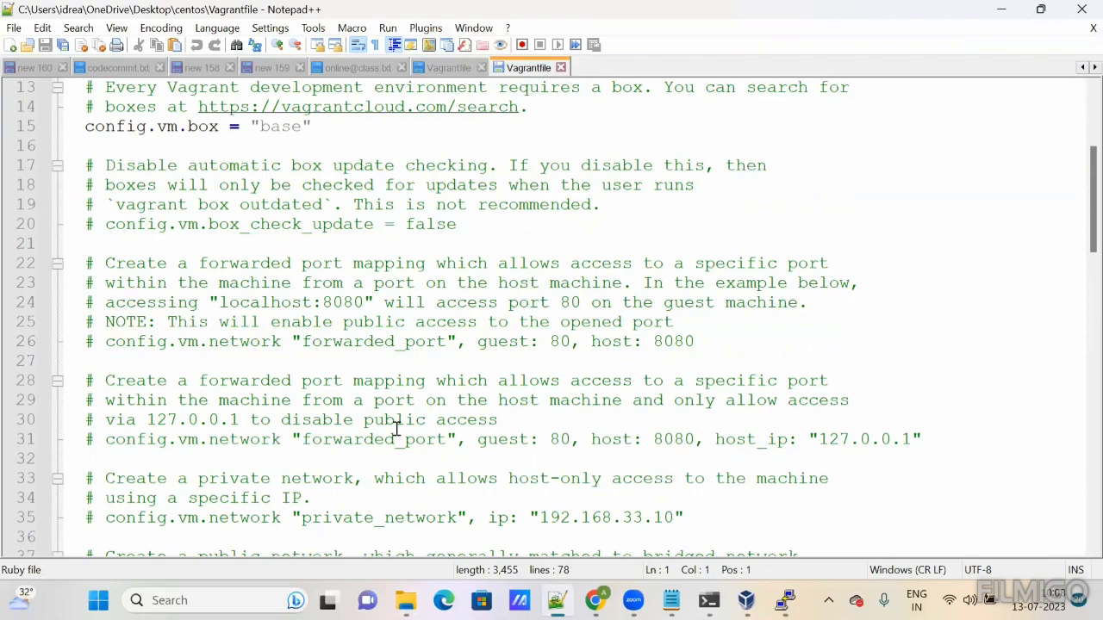
scroll(357, 431, "up", 3)
Step: Set config.vm.box in the Vagrantfile to geerlingguy/centos8, copying the value from the end of the Notepad notes
left_click(671, 601)
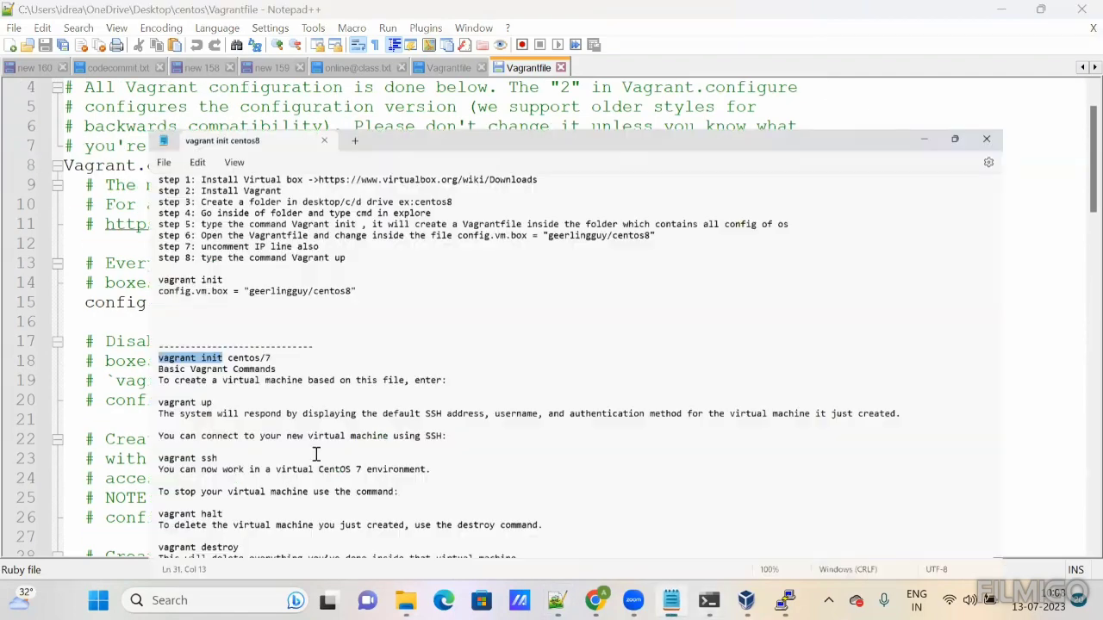
scroll(166, 449, "down", 1)
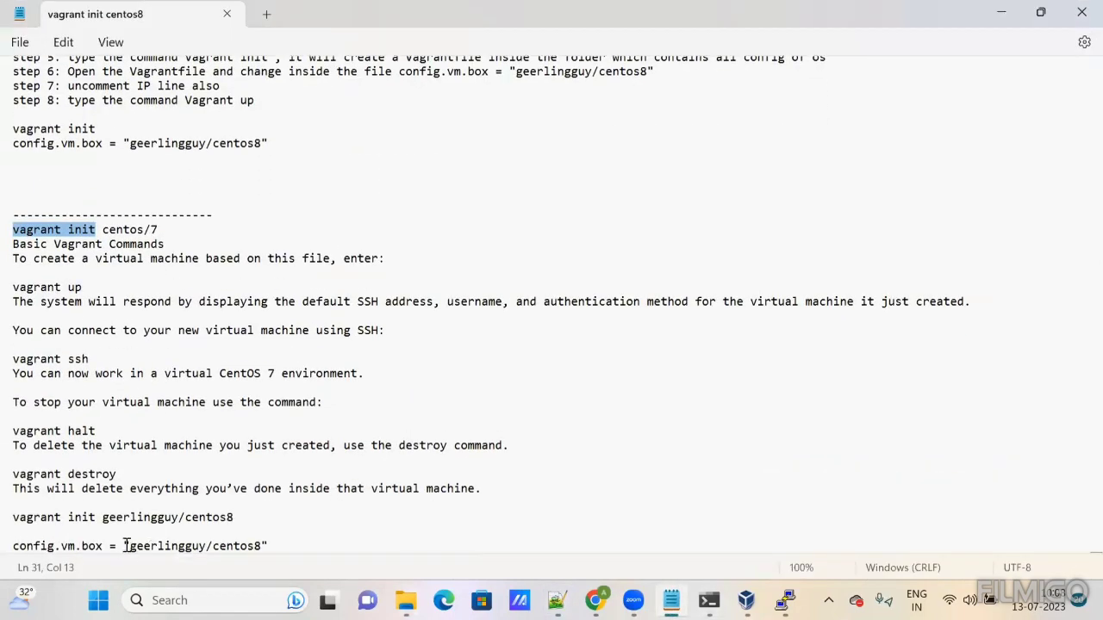
left_click_drag(125, 547, 262, 547)
right_click(252, 547)
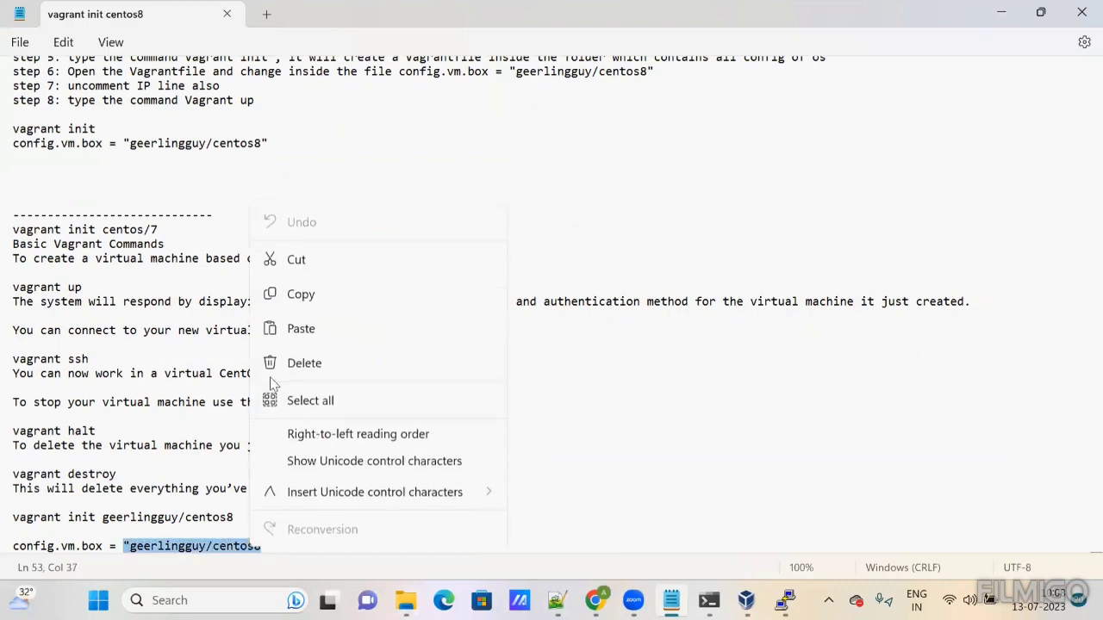
left_click(288, 306)
double_click(944, 26)
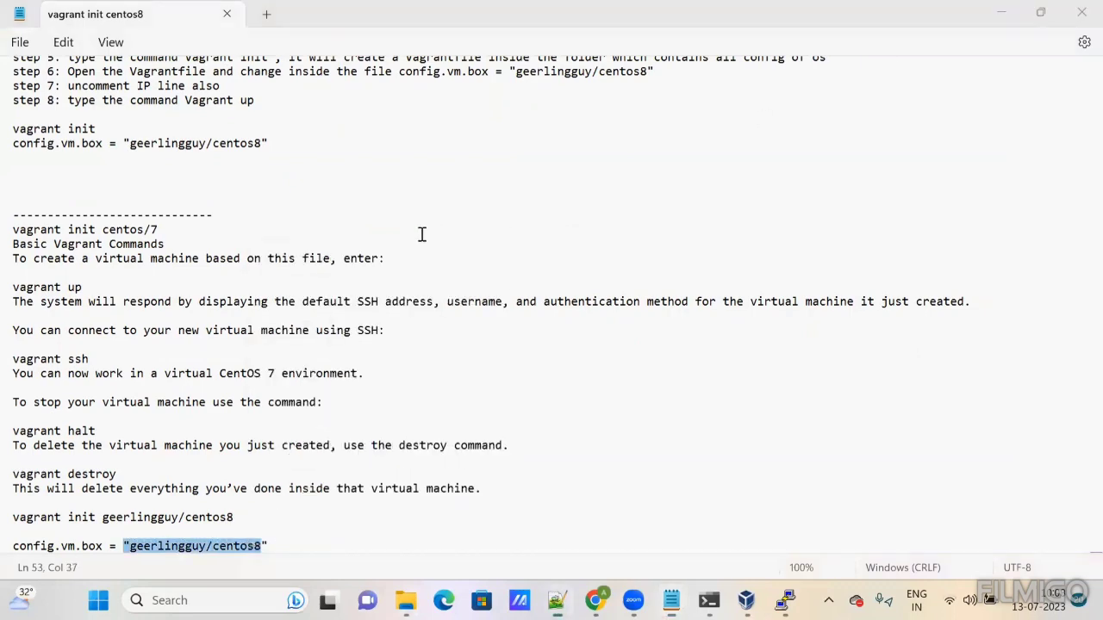
key("alt+Tab")
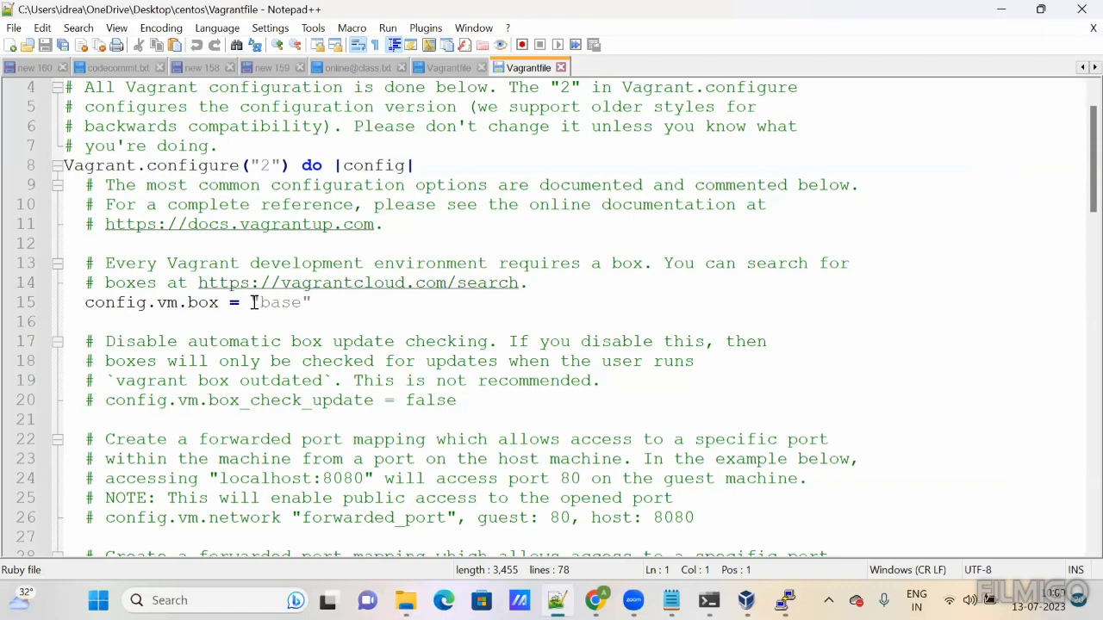
left_click_drag(250, 302, 318, 300)
key("ctrl+v")
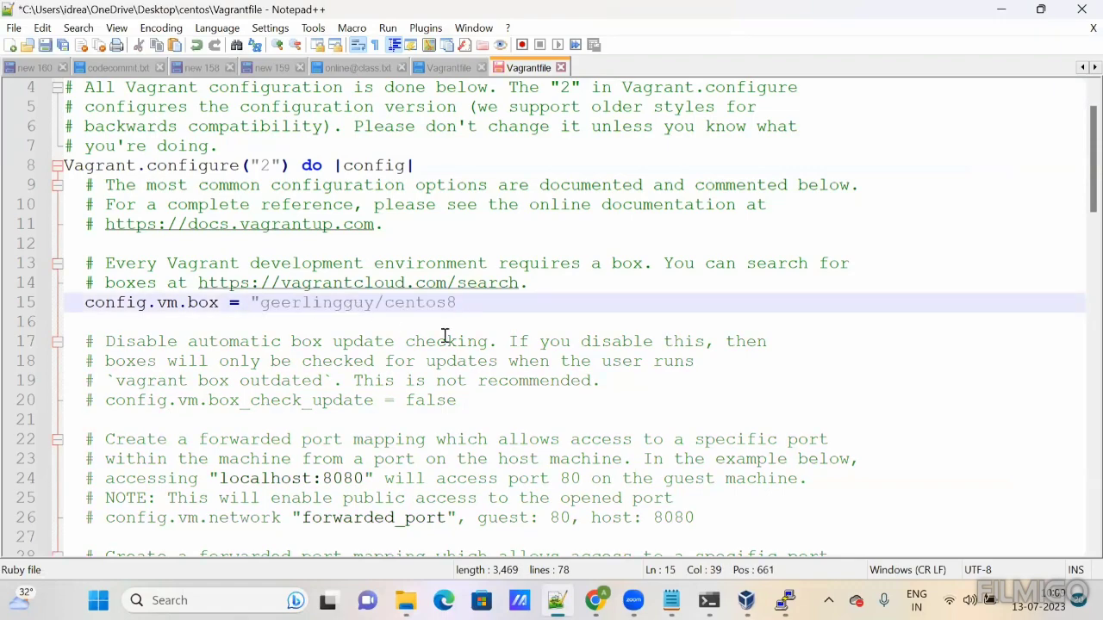
Step: Uncomment the private_network line with the ip setting in the centos folder's Vagrantfile
scroll(446, 337, "down", 5)
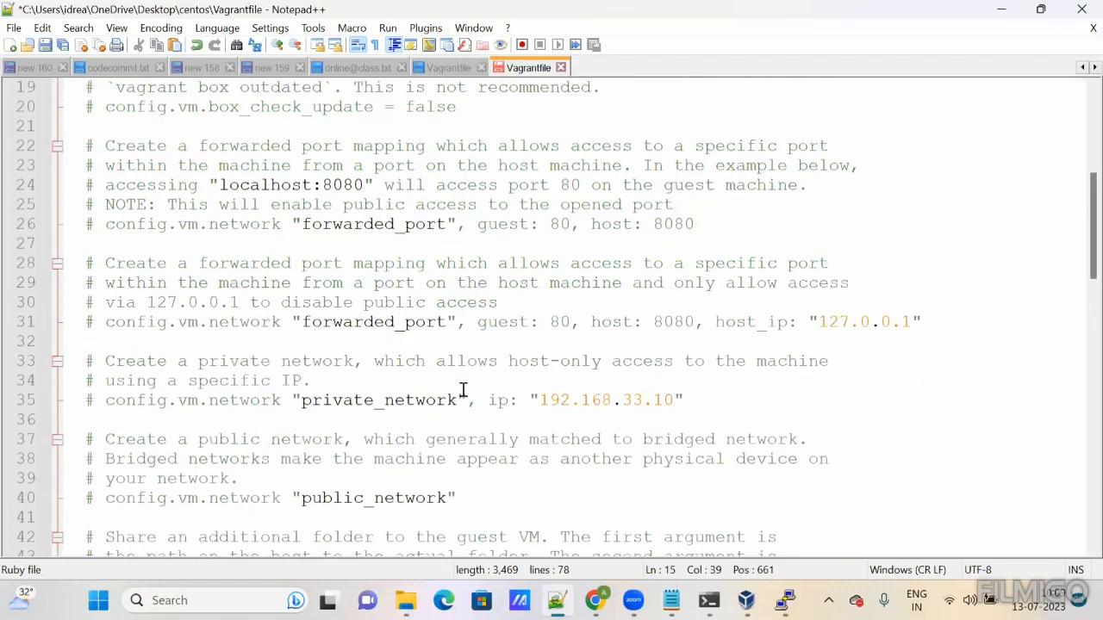
scroll(463, 390, "down", 1)
left_click(97, 341)
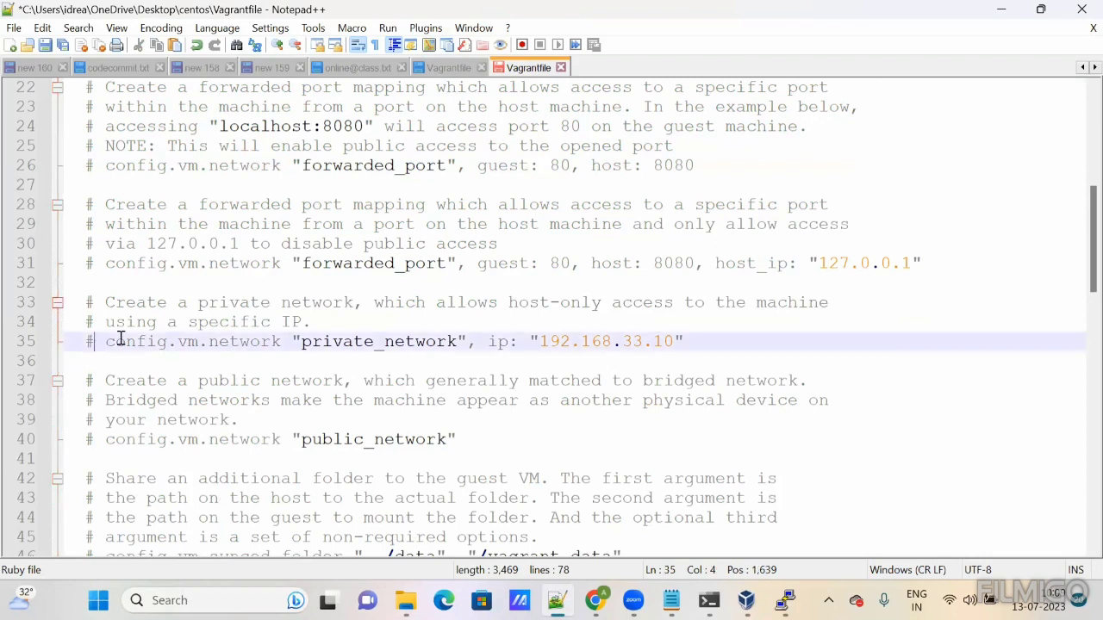
key("BackSpace")
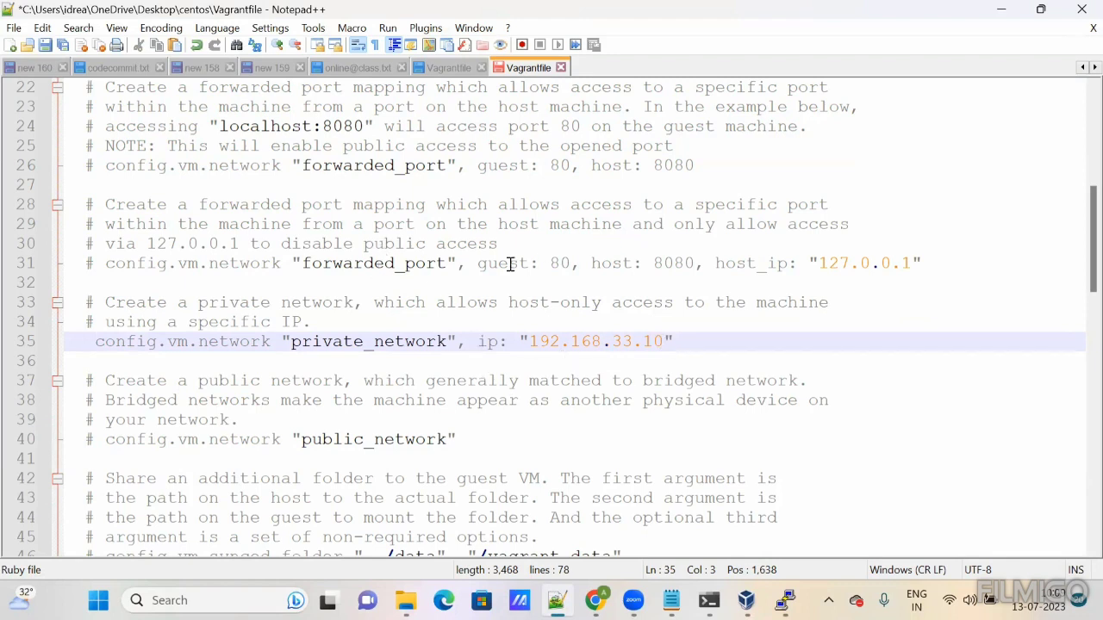
Step: Set the private network IP to 192.168.33.11 and save the Vagrantfile
left_click(664, 341)
key("BackSpace")
type("1")
left_click(812, 303)
key("ctrl+s")
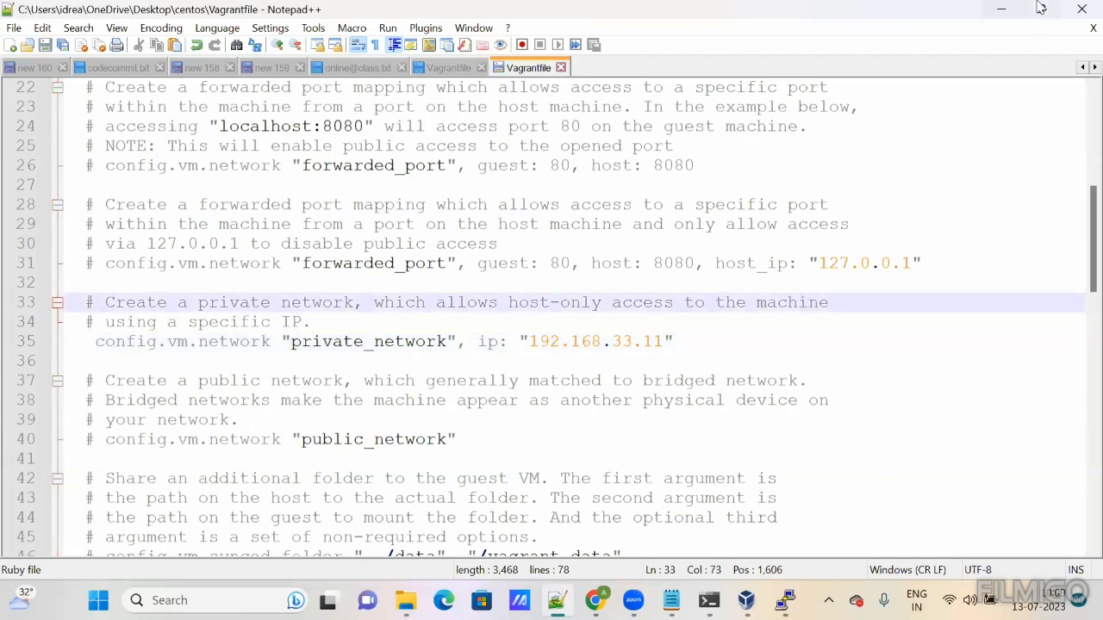
Step: Switch back to the Command Prompt in the centos folder and try to start the machine with vagrant up
key("alt+Tab")
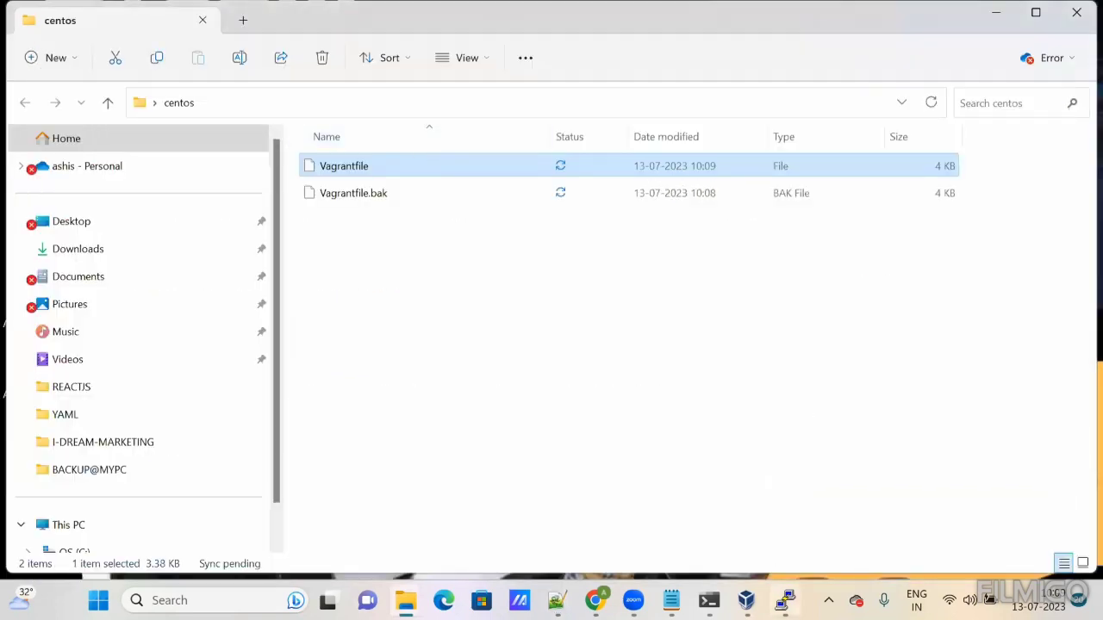
left_click(739, 551)
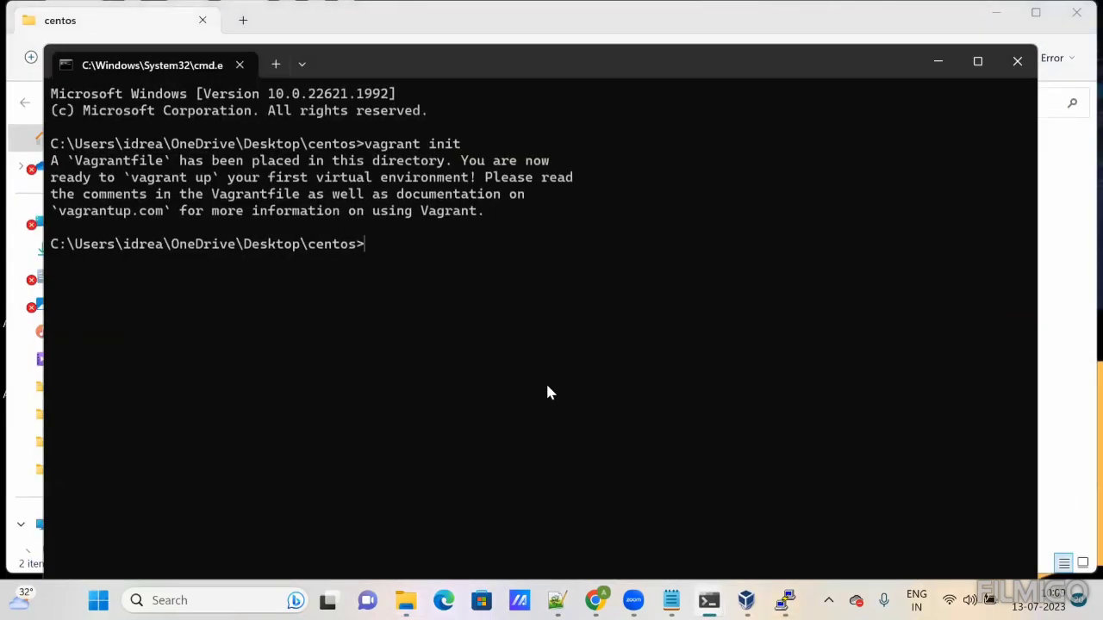
type("va")
type("grant u")
type("p")
key("Return")
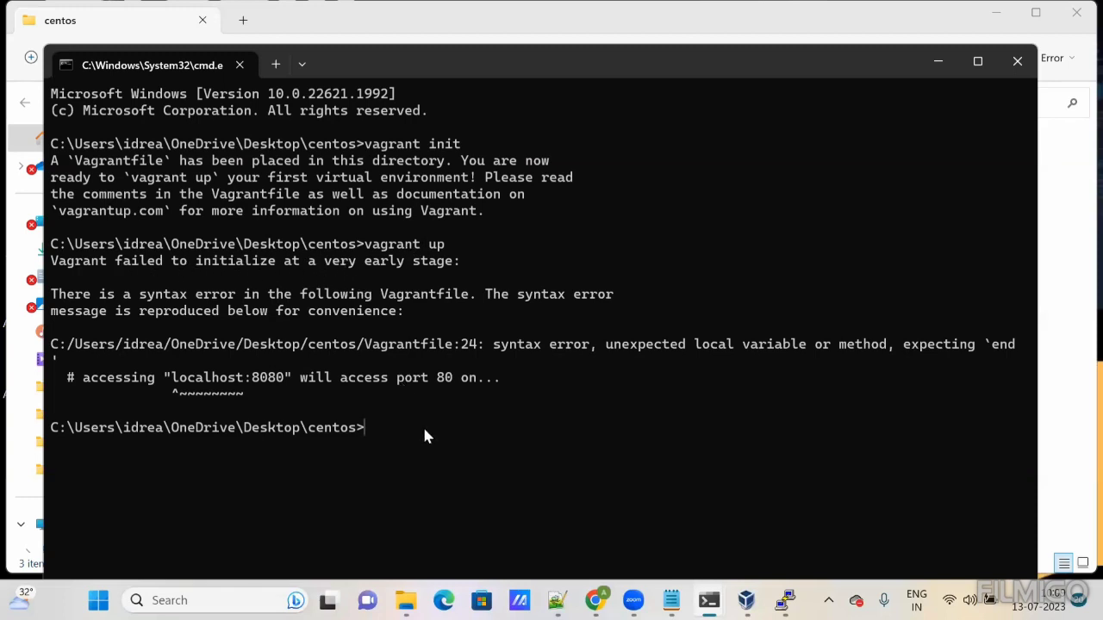
Step: Minimize the Command Prompt and reopen the centos folder's Vagrantfile in Notepad++ at the config.vm.box line
left_click(937, 67)
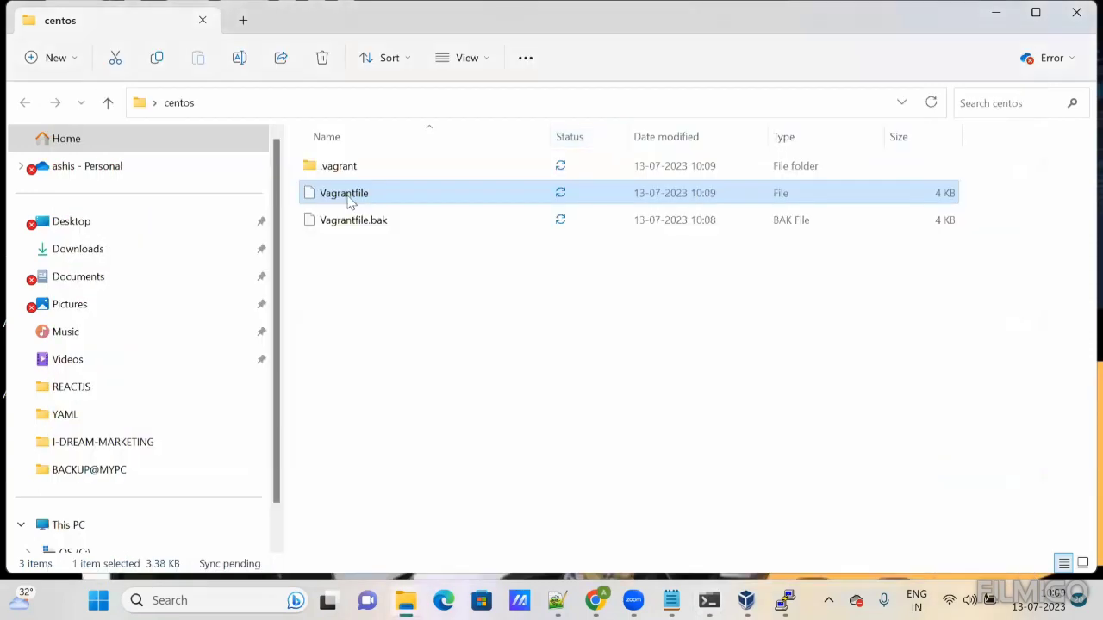
right_click(349, 201)
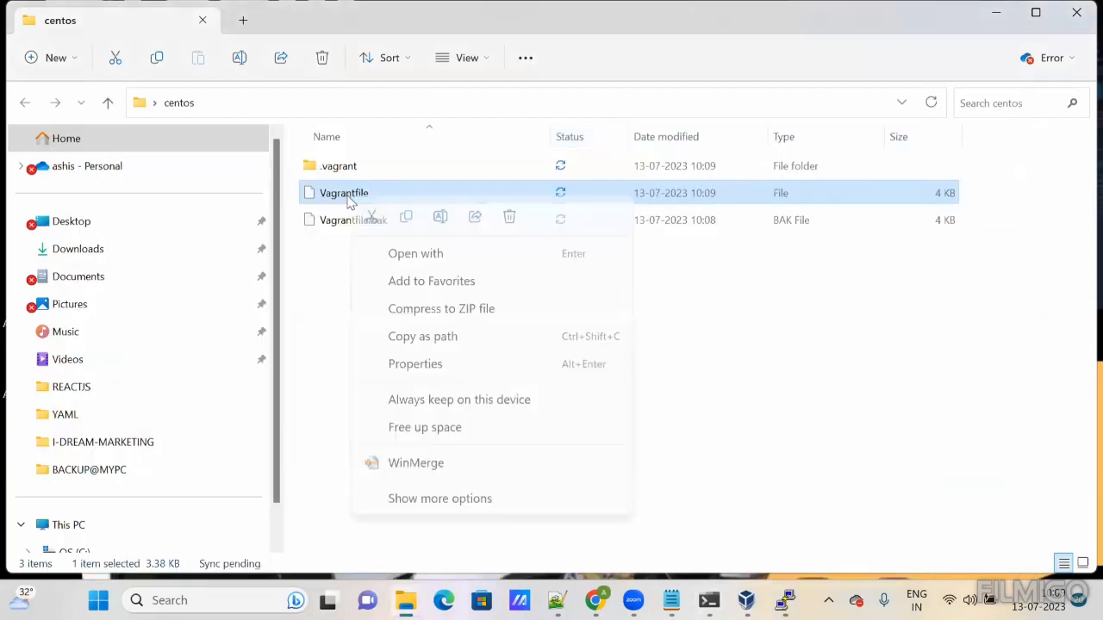
left_click(448, 497)
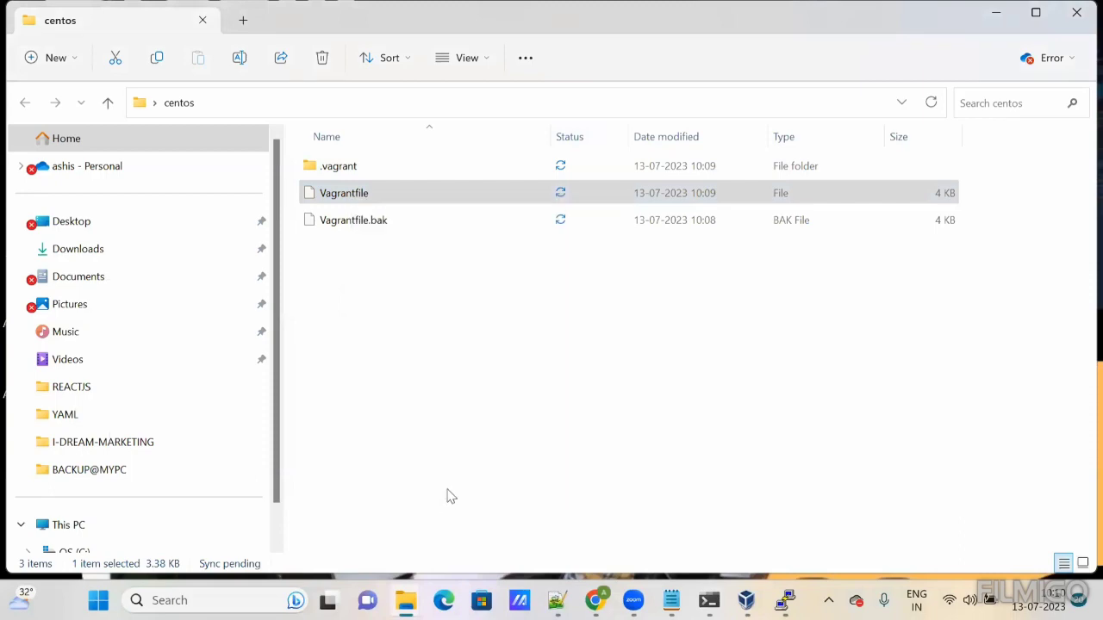
left_click(495, 307)
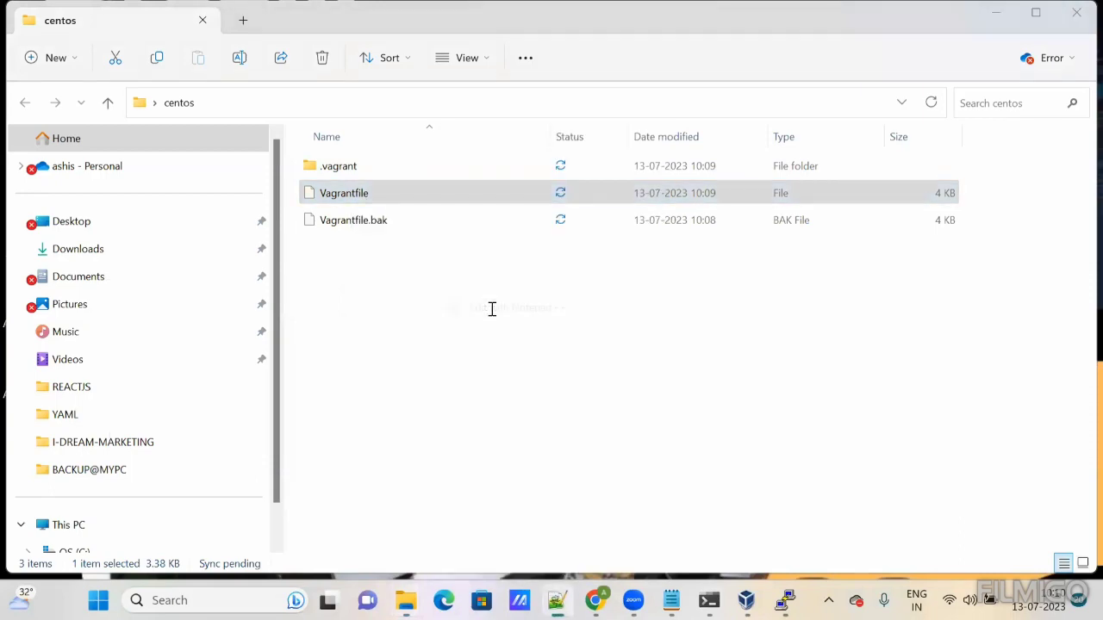
scroll(267, 349, "up", 7)
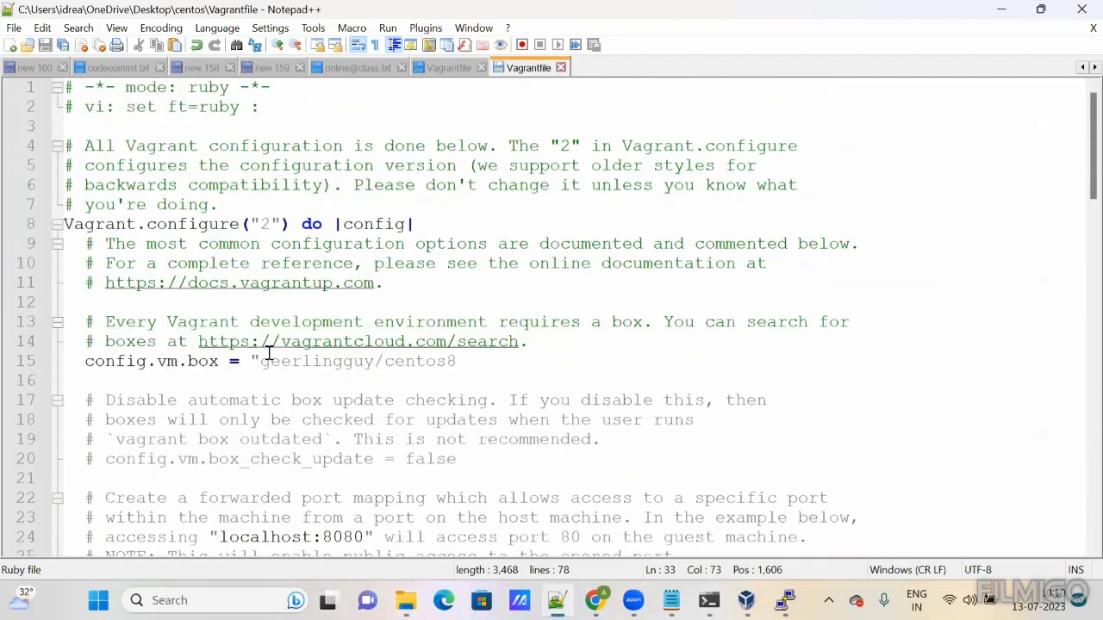
left_click(89, 363)
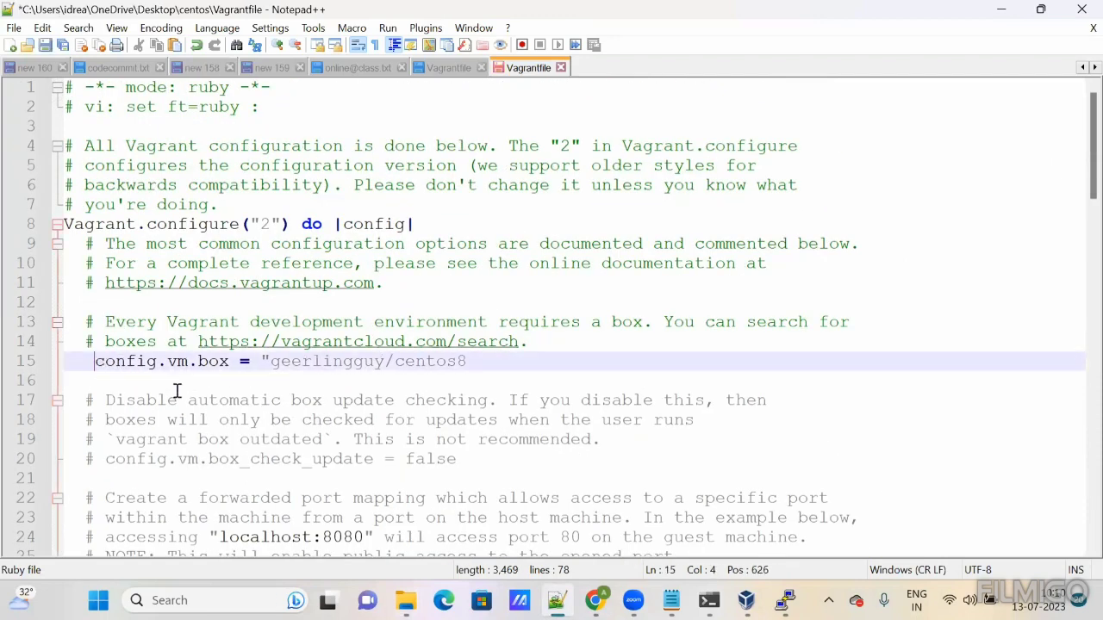
Step: Switch to the Notepad notes, copy the complete config.vm.box = "geerlingguy/centos8" line including its closing quote, and return to Notepad++
left_click(671, 600)
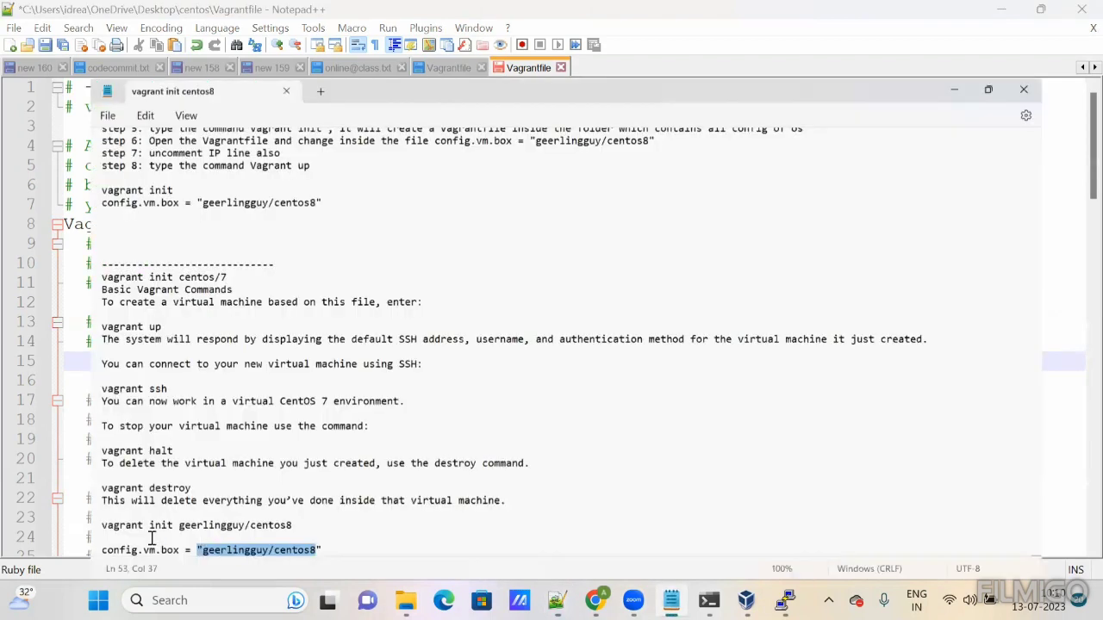
left_click(114, 541)
left_click_drag(15, 549, 268, 547)
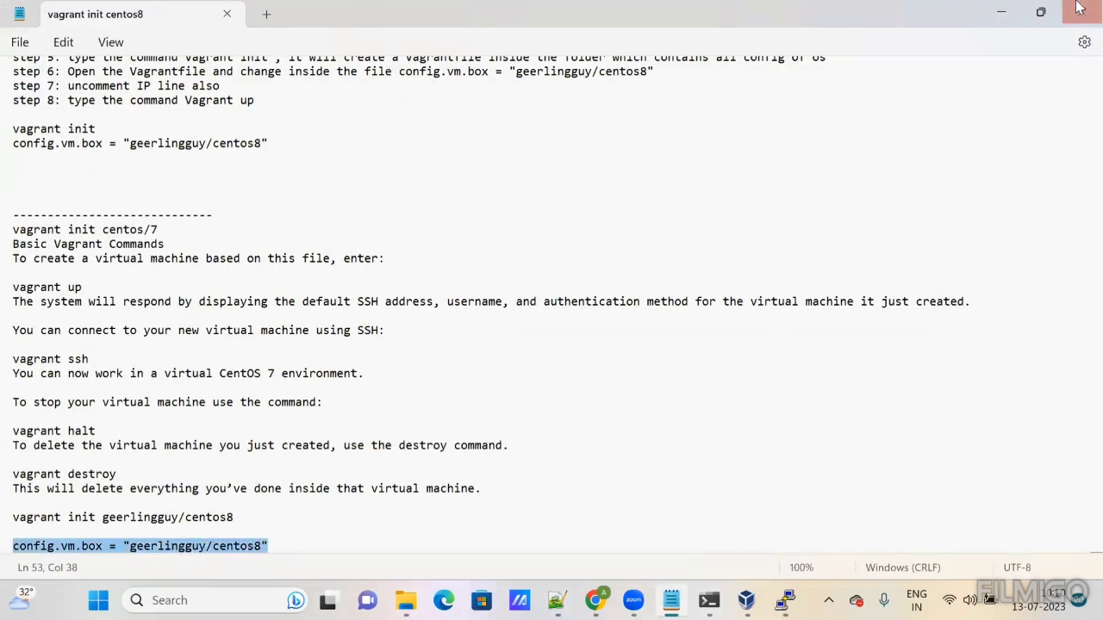
key("alt+Tab")
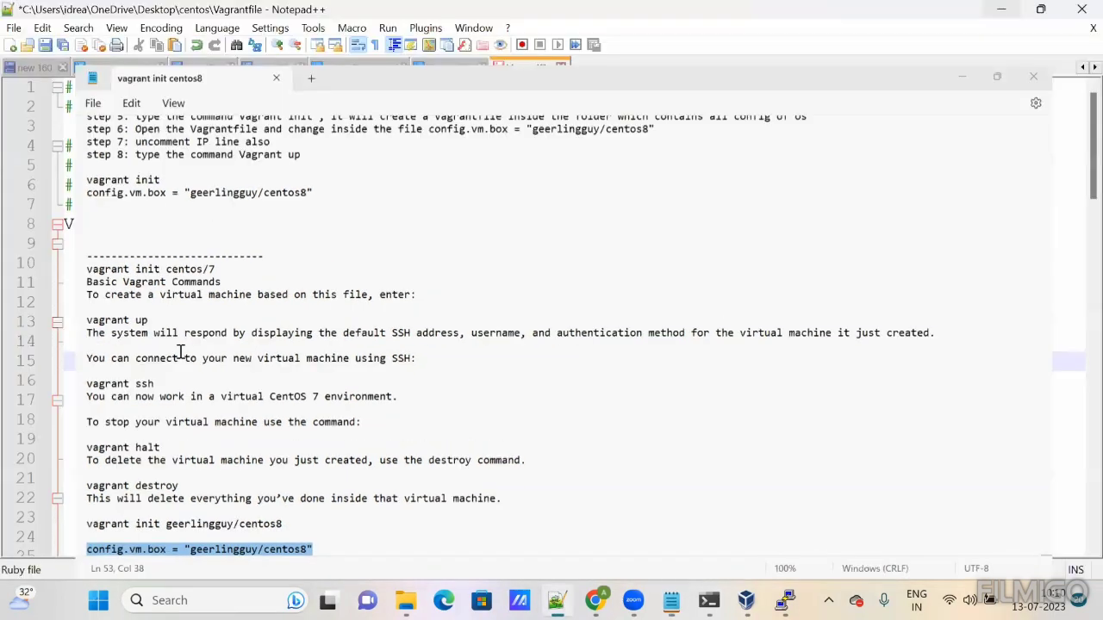
Step: Replace the box line in the Vagrantfile with config.vm.box = "geerlingguy/centos8" and save the file
left_click_drag(97, 362, 476, 363)
type("config.vm.box = \"geerlingguy/centos8\"")
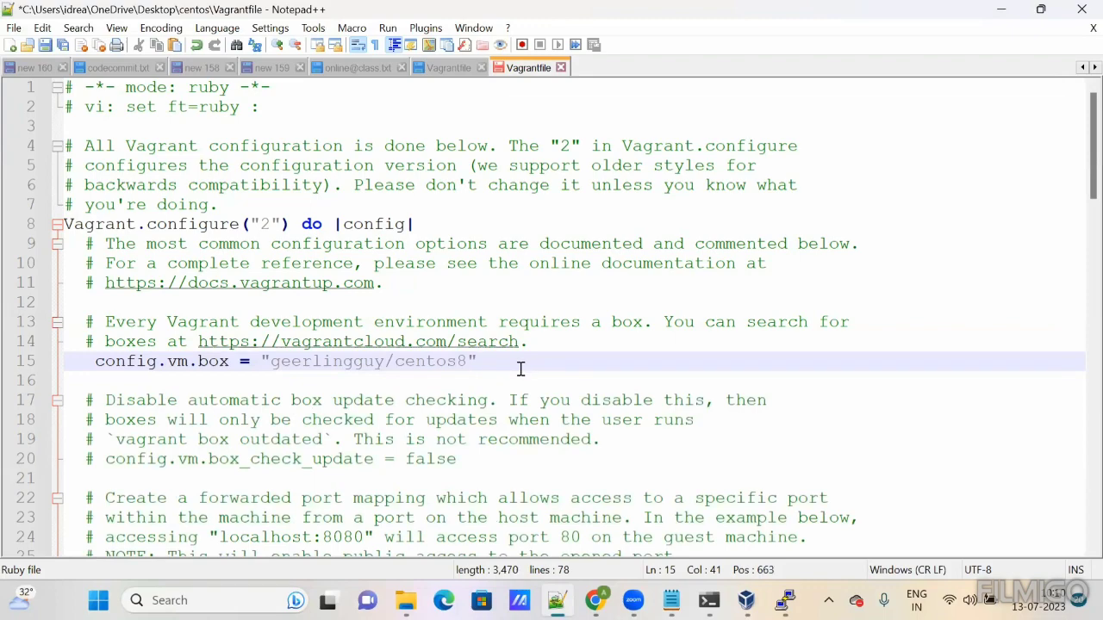
scroll(524, 369, "down", 5)
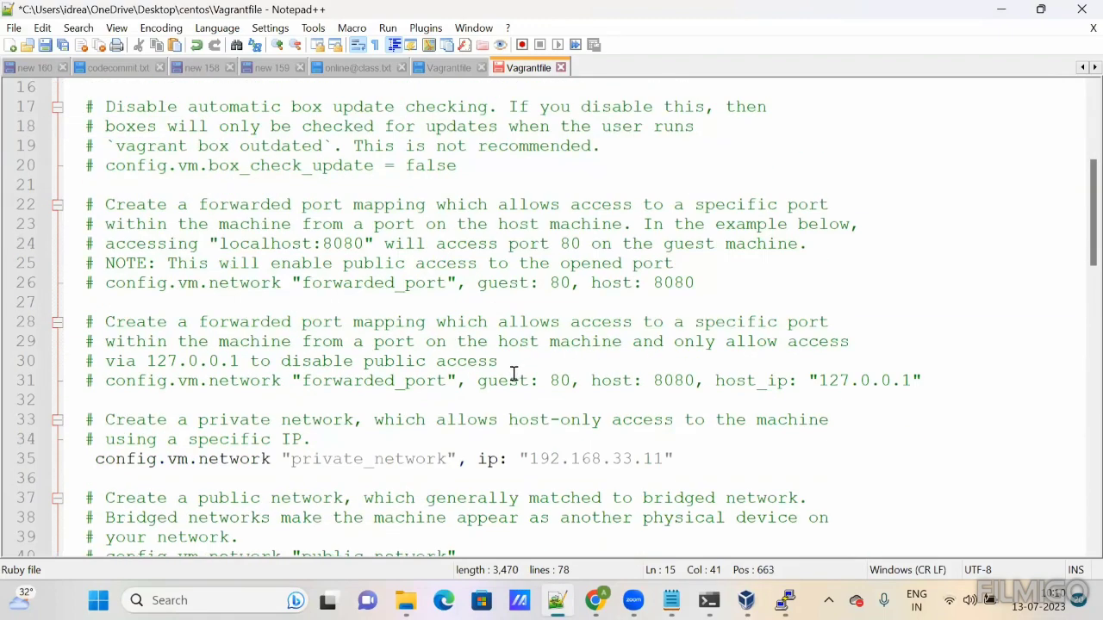
scroll(500, 379, "down", 1)
scroll(313, 402, "down", 3)
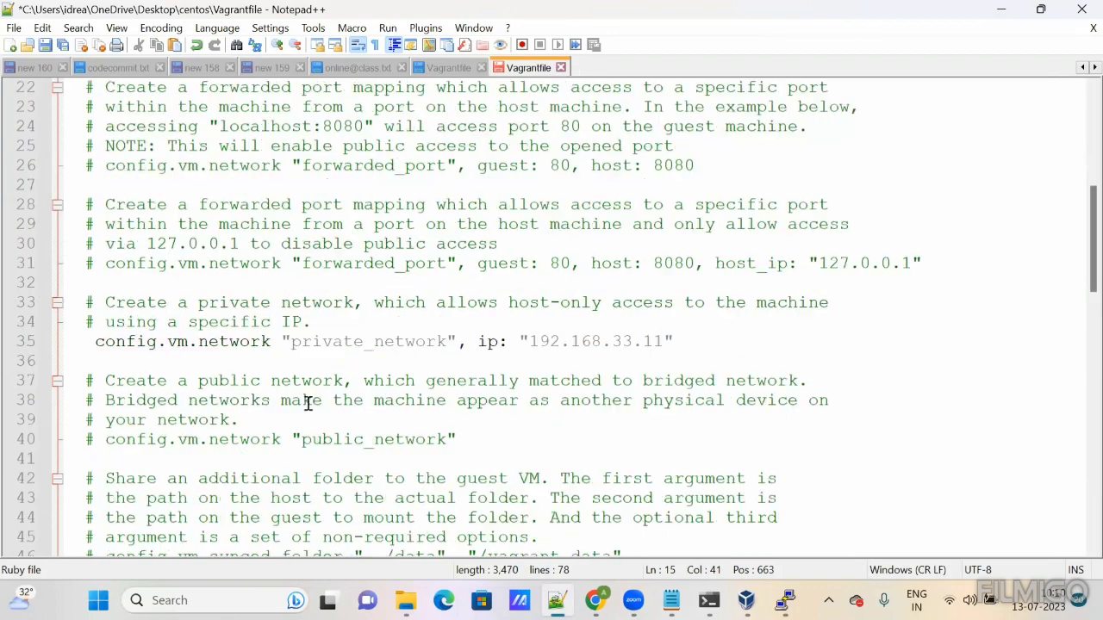
scroll(308, 404, "down", 11)
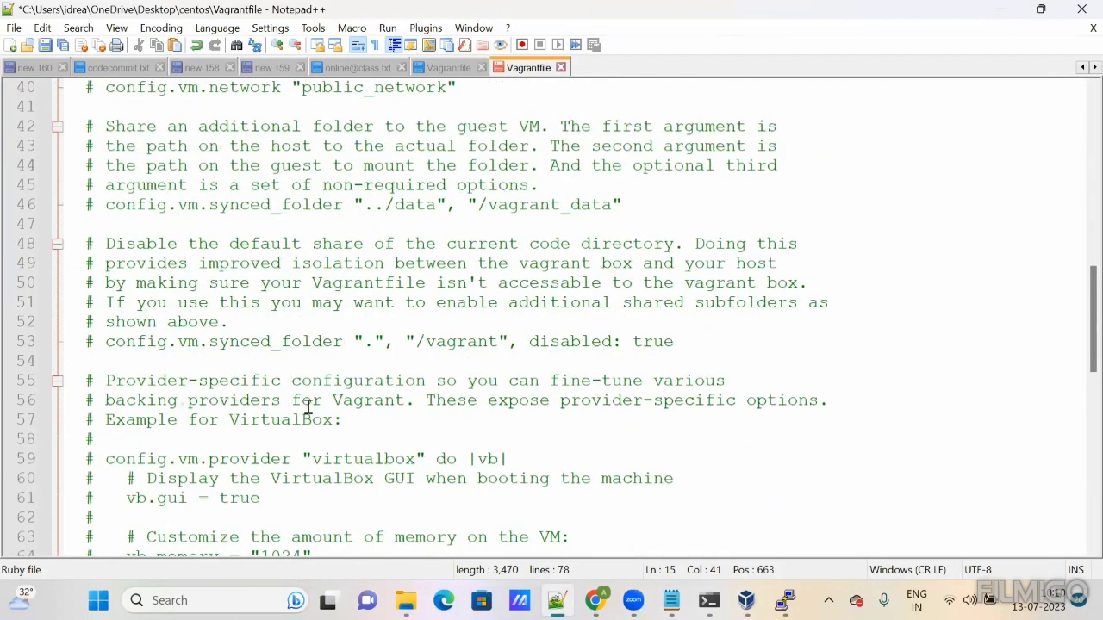
left_click(637, 391)
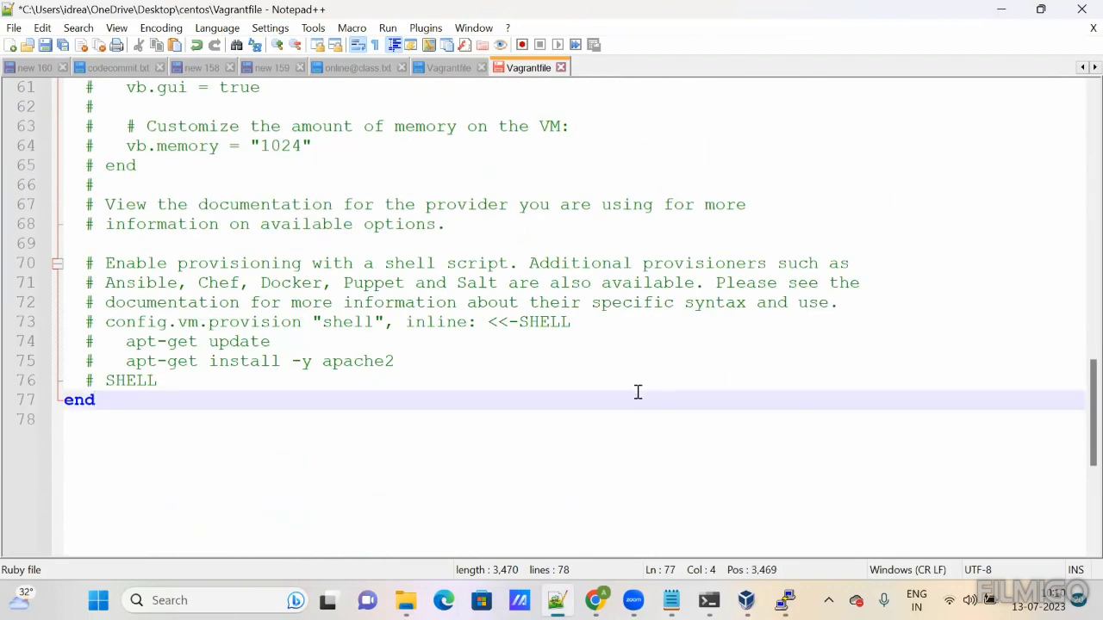
key("ctrl+s")
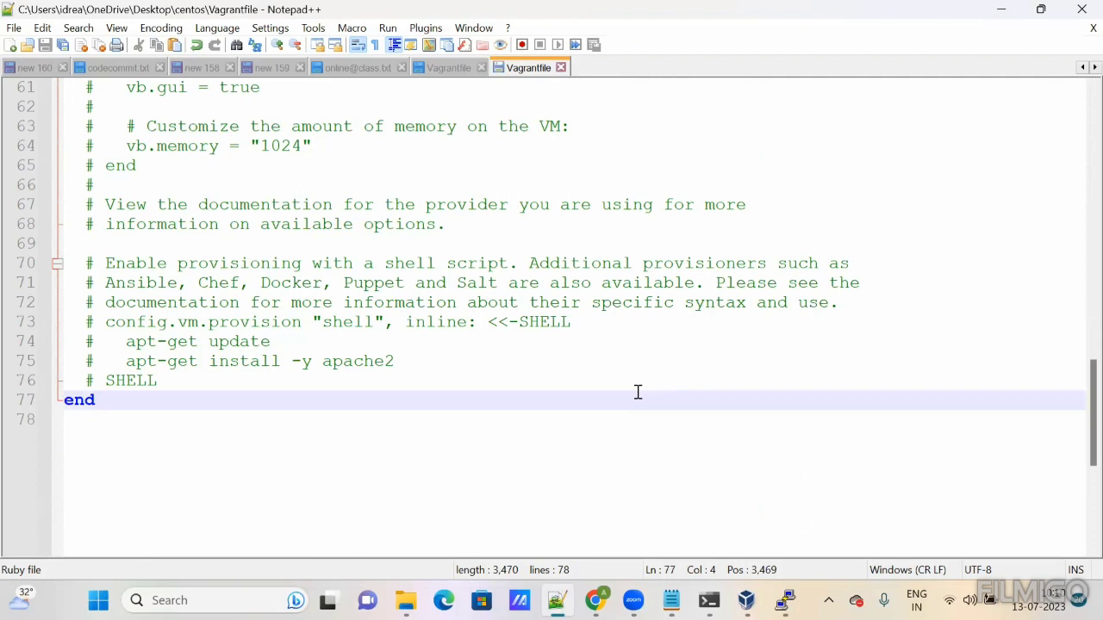
Step: Close the centos folder's Vagrantfile and look over the Vagrantfile of the centos8 folder
left_click(561, 68)
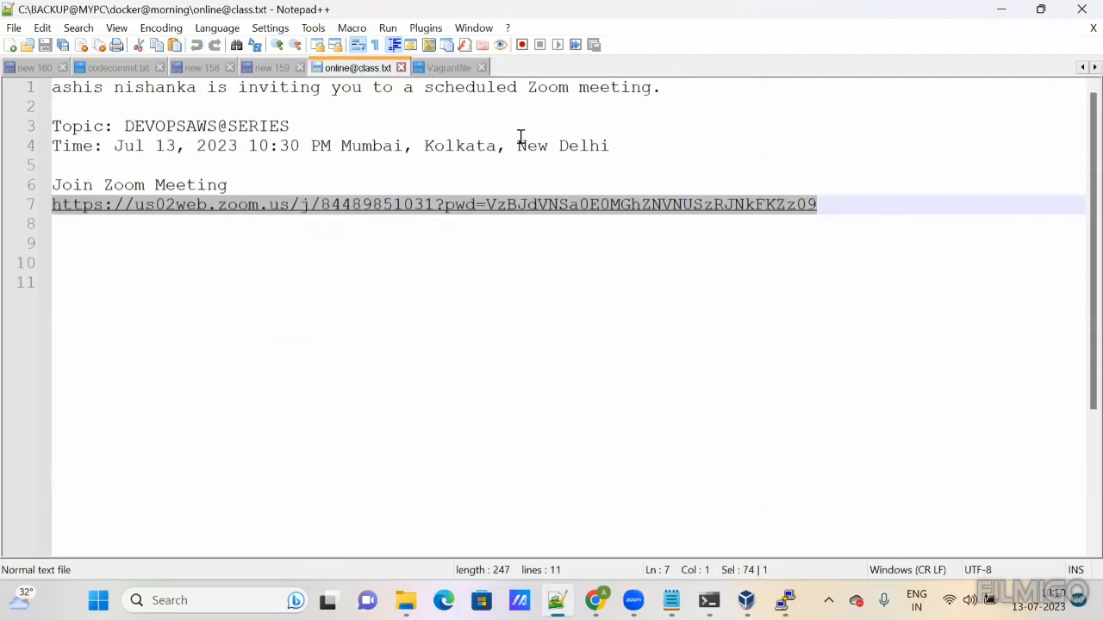
left_click(470, 73)
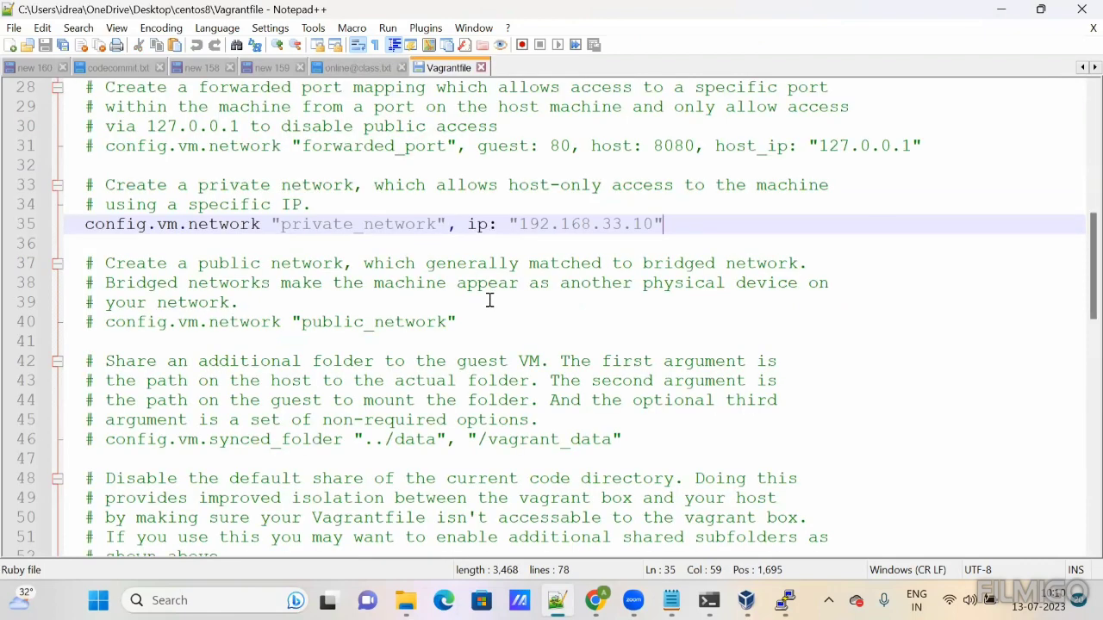
scroll(488, 300, "up", 8)
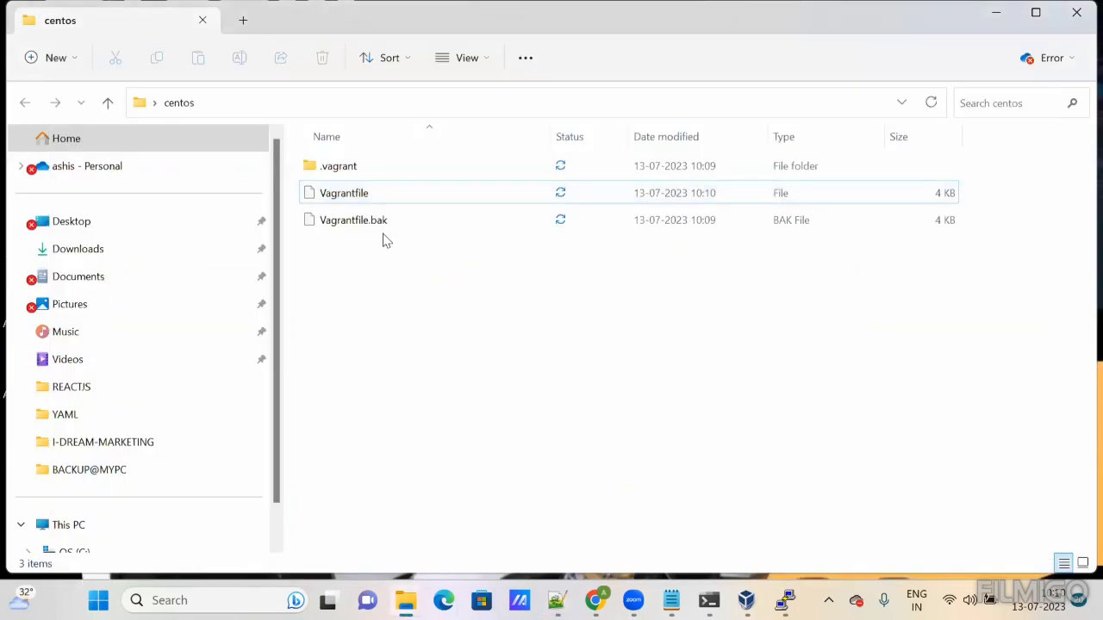
Step: Delete Vagrantfile.bak from the centos folder in File Explorer
left_click(380, 224)
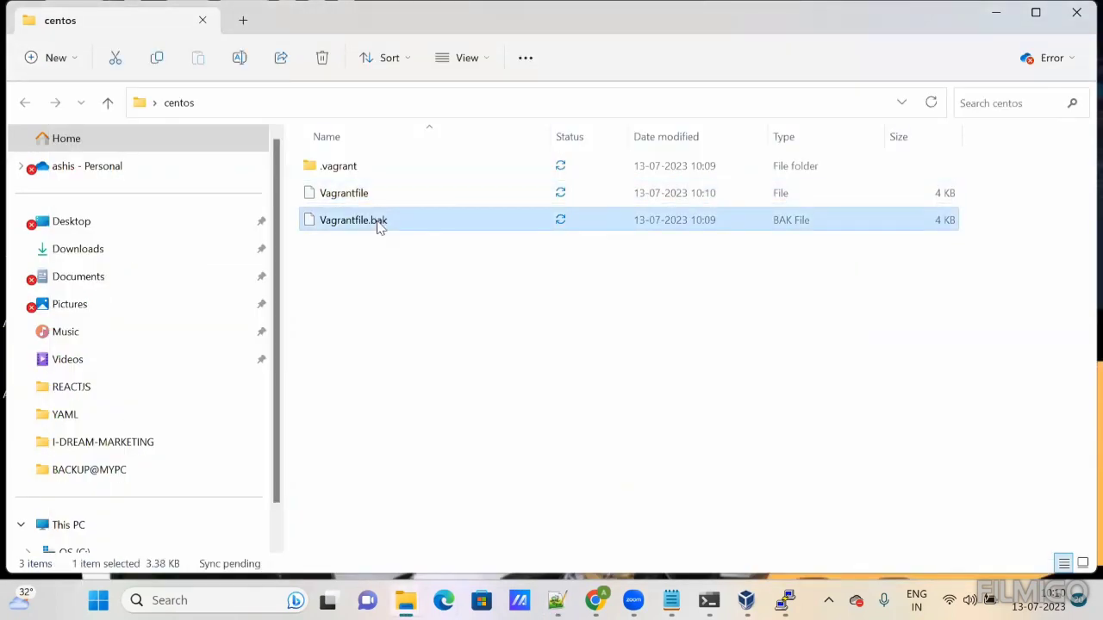
double_click(379, 222)
left_click(336, 291)
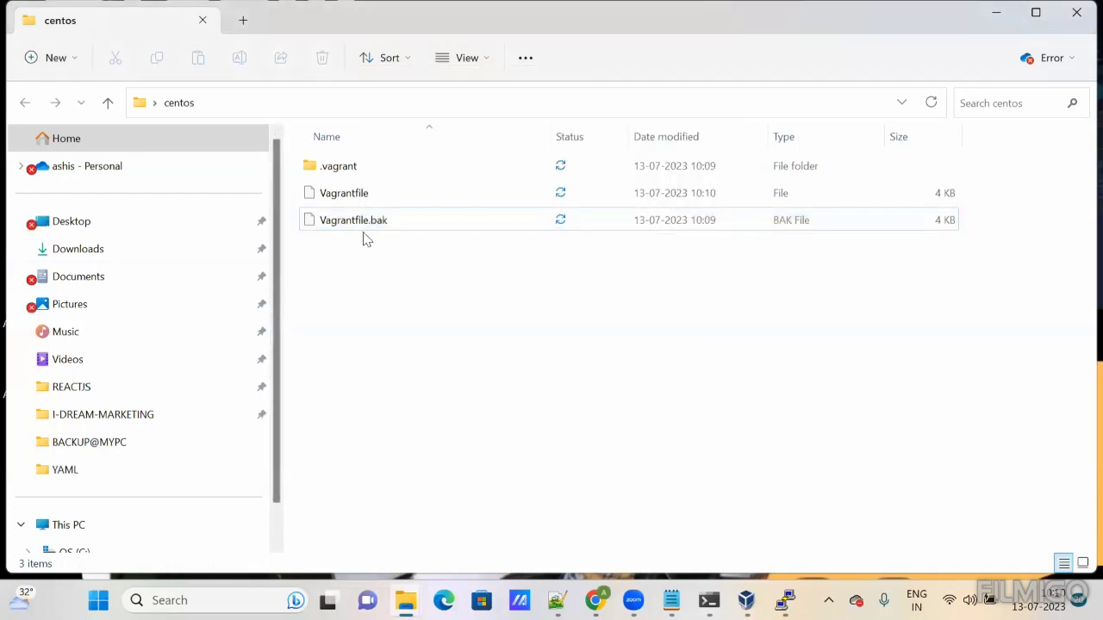
left_click(365, 221)
right_click(365, 221)
left_click(451, 538)
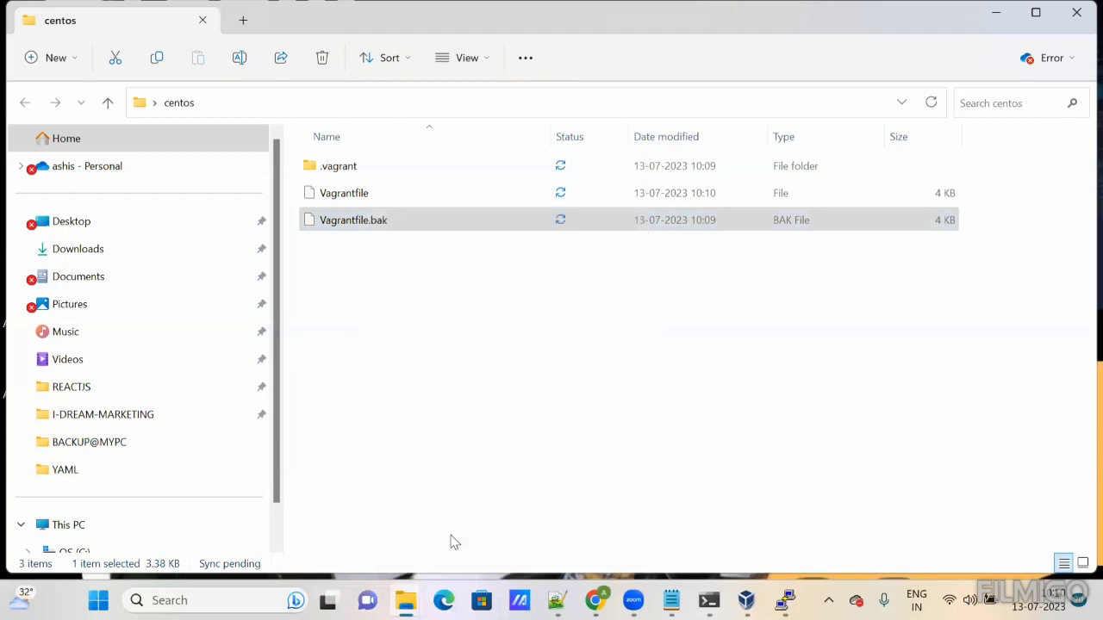
left_click(495, 479)
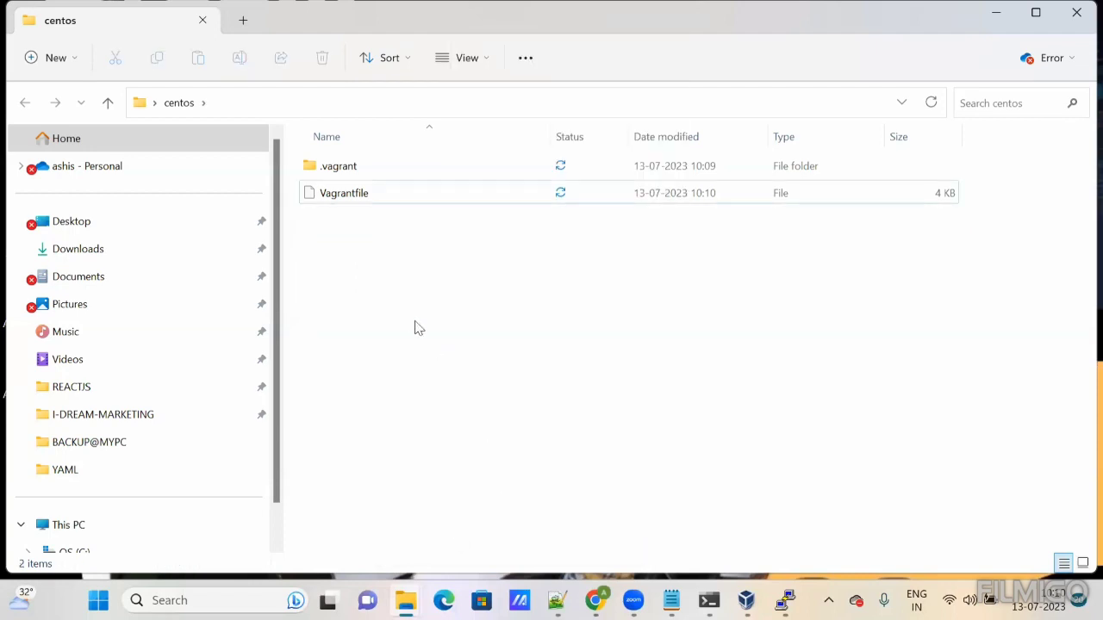
Step: Bring up the Command Prompt holding the failed vagrant up run and close it
left_click(348, 106)
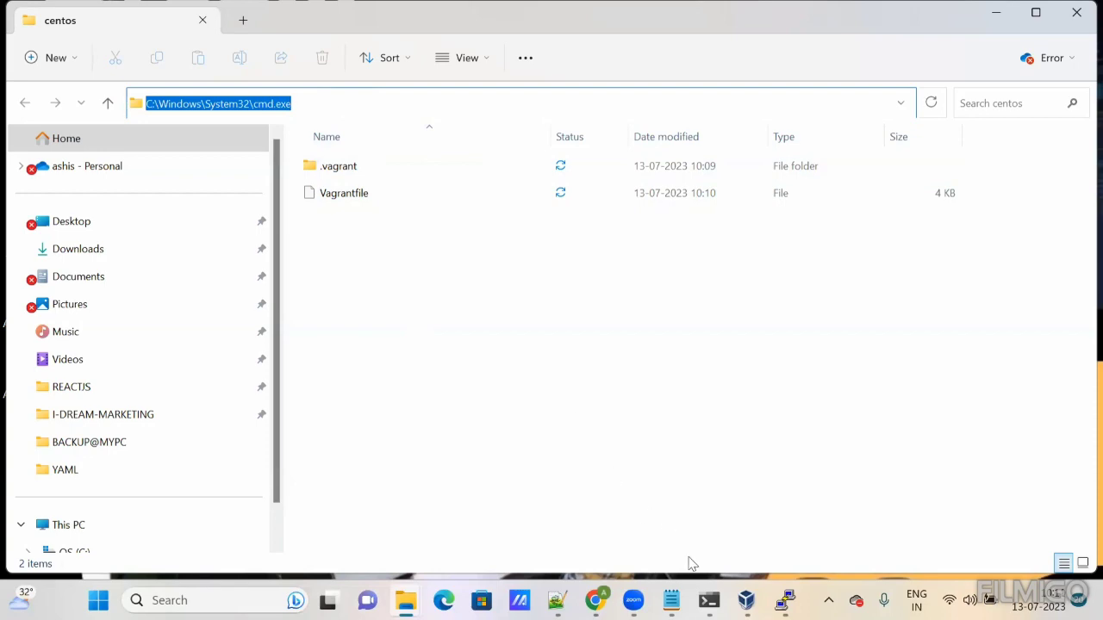
left_click(709, 600)
left_click(746, 534)
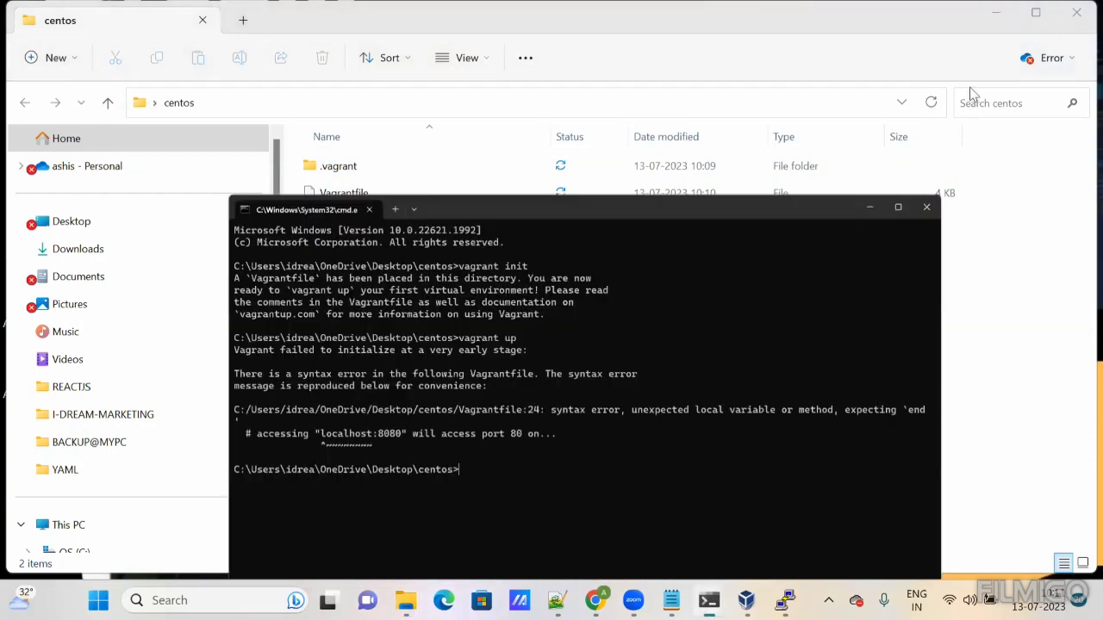
left_click(1013, 59)
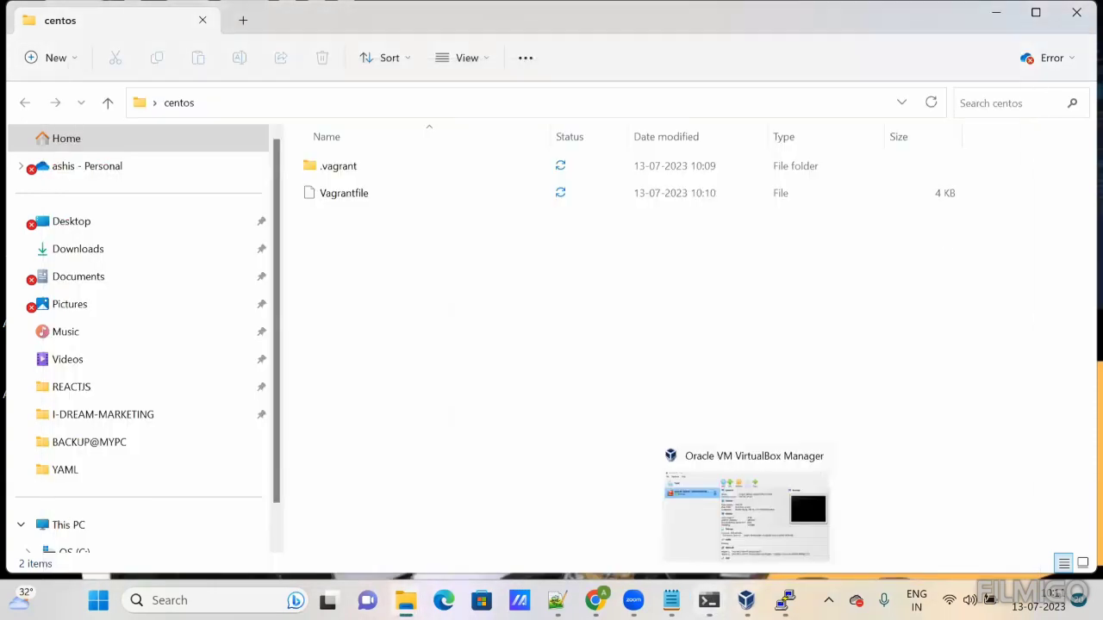
Step: Switch to the Notepad notes, copy the vagrant up command, and return to the centos folder
left_click(671, 600)
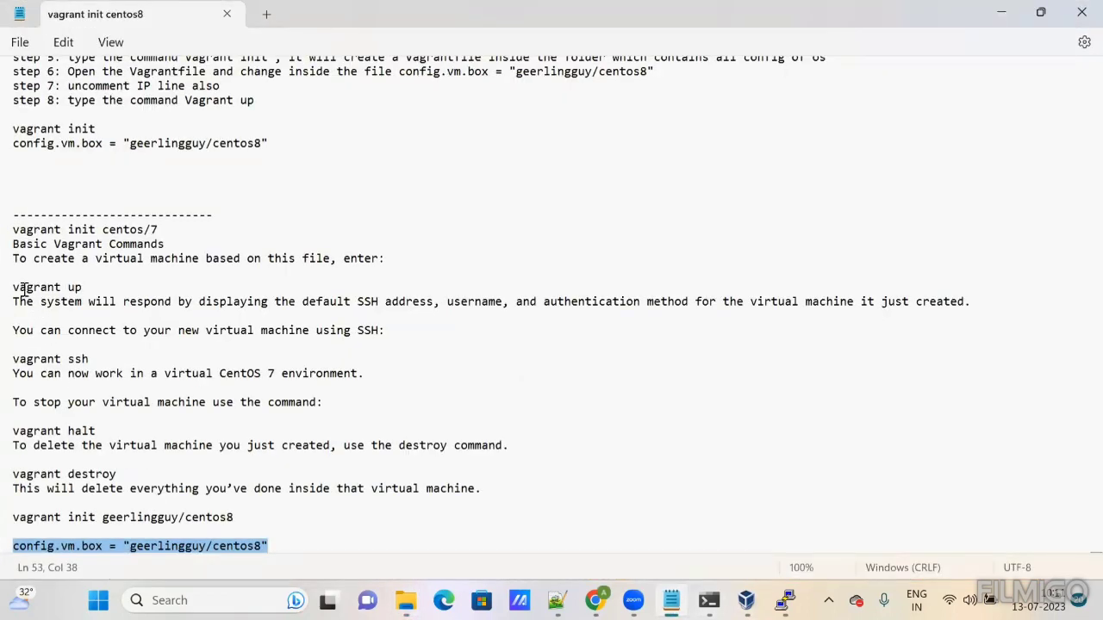
left_click_drag(12, 286, 83, 288)
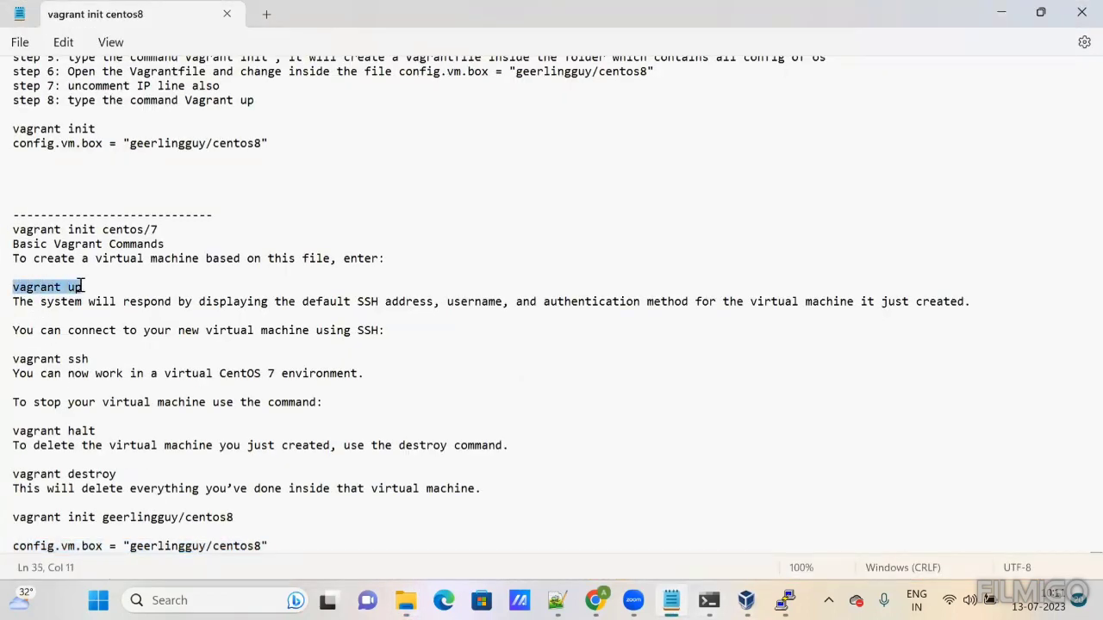
right_click(82, 275)
left_click(123, 93)
key("alt+Tab")
Step: Open a new Command Prompt in the centos folder and run the copied vagrant up command
left_click(388, 103)
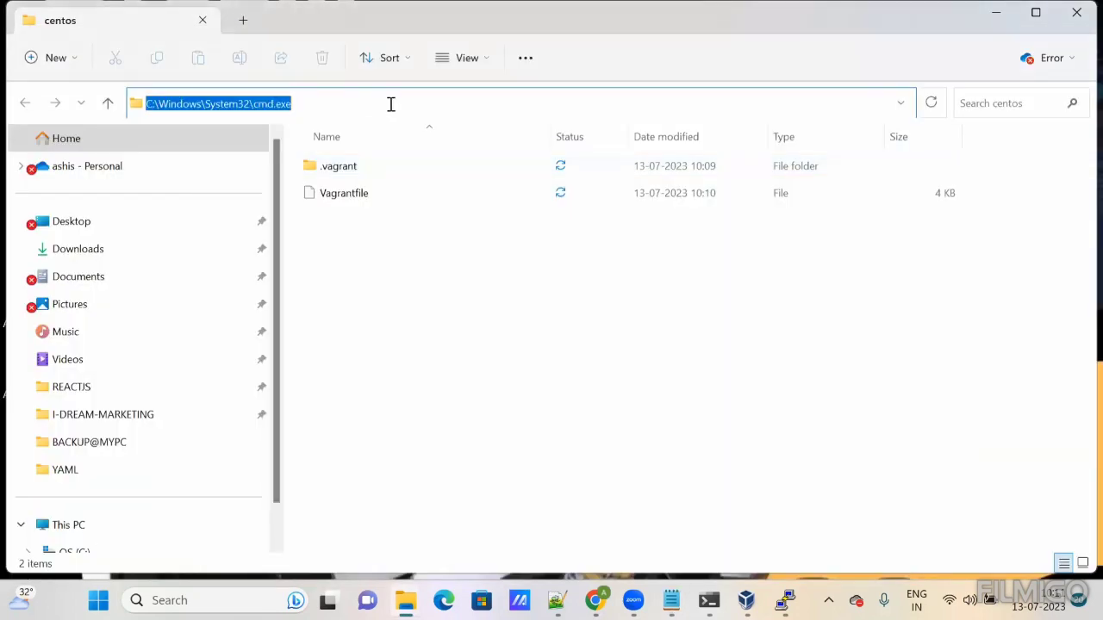
type("cmd")
key("Return")
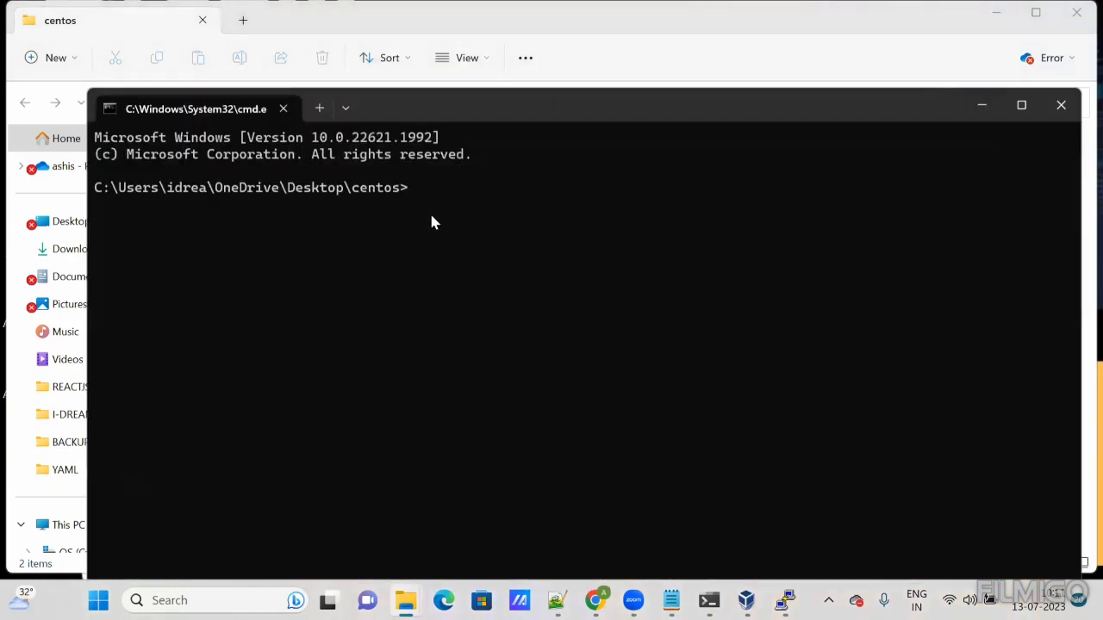
key("ctrl+v")
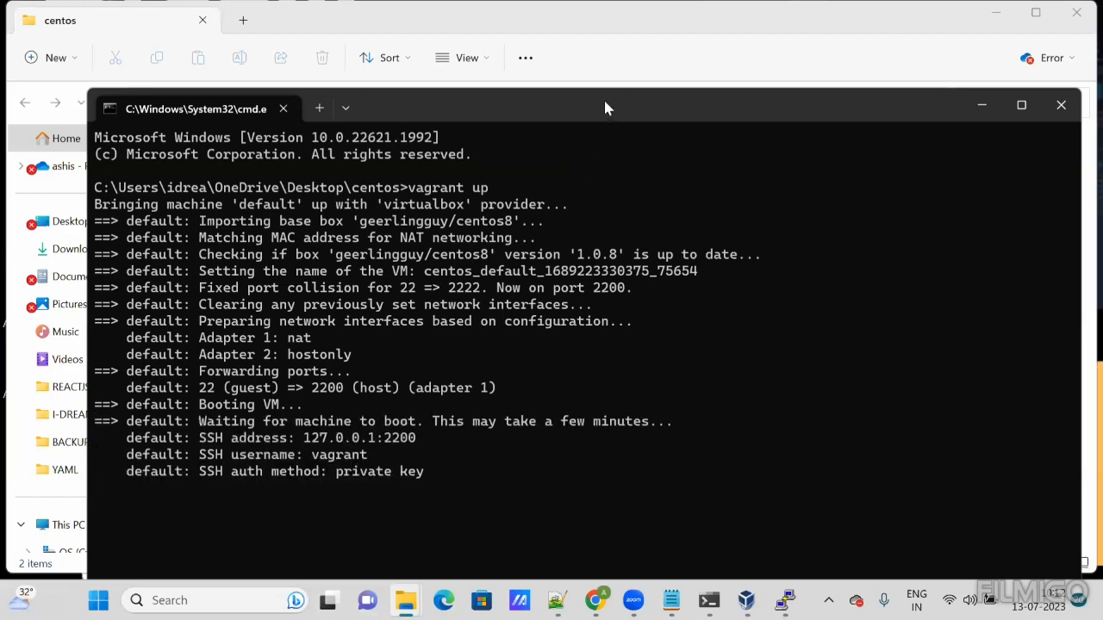
Step: Minimize the Command Prompt and switch to VirtualBox Manager to check the centos machine's state
left_click_drag(605, 108, 599, 43)
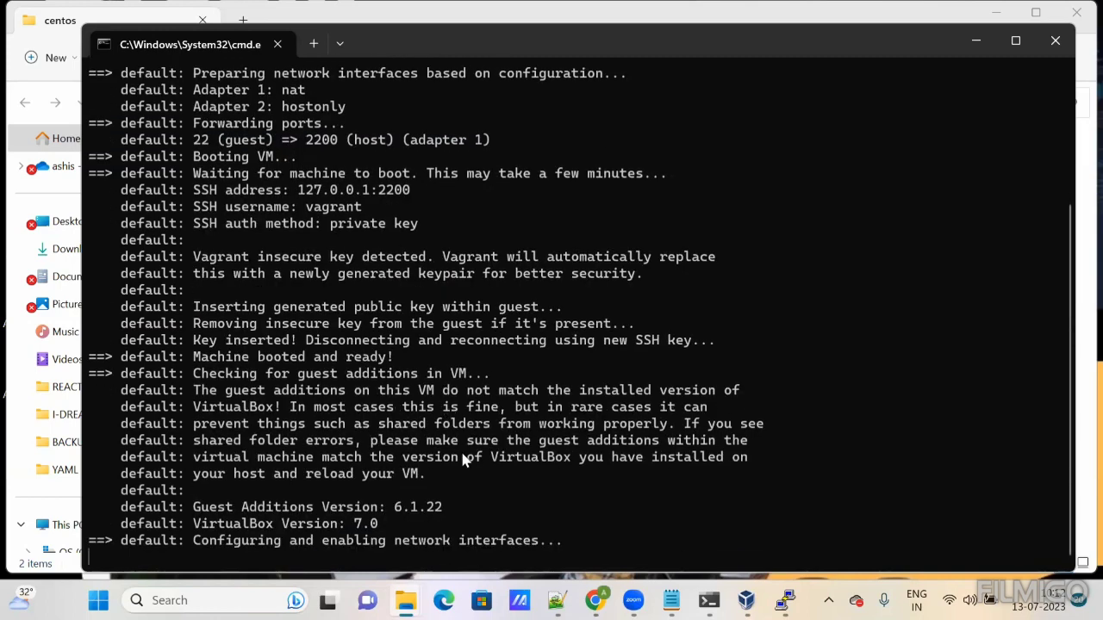
left_click(973, 39)
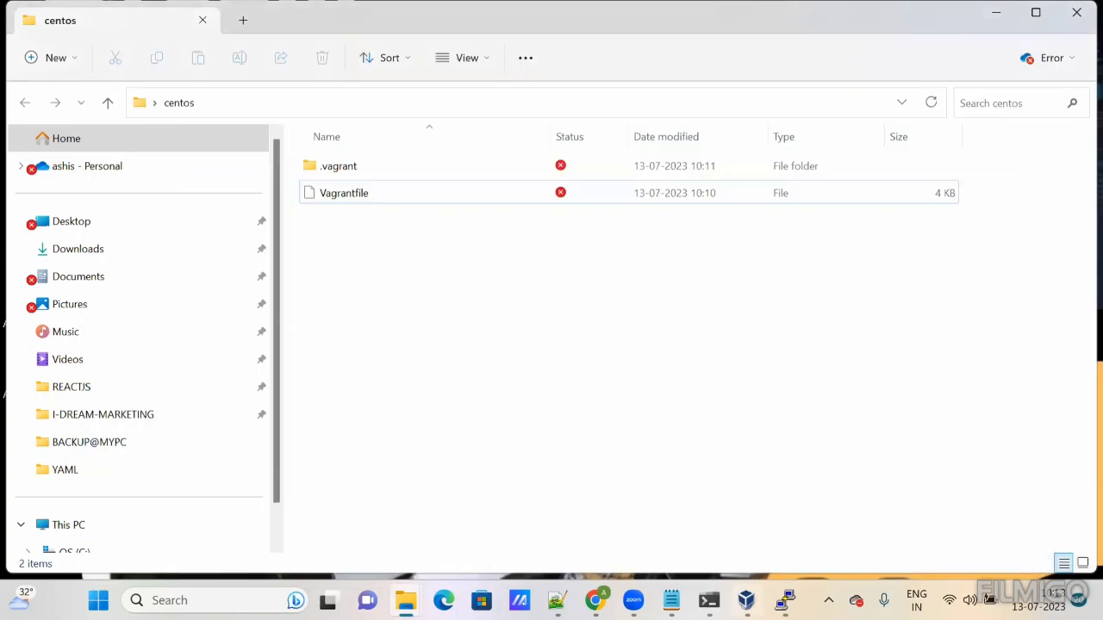
left_click(746, 600)
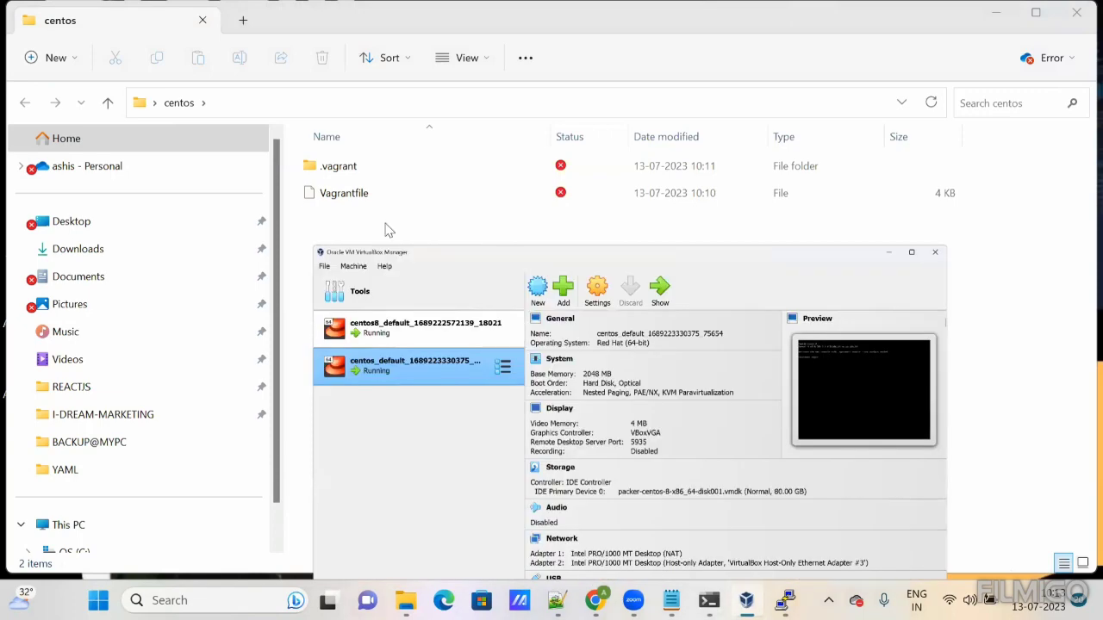